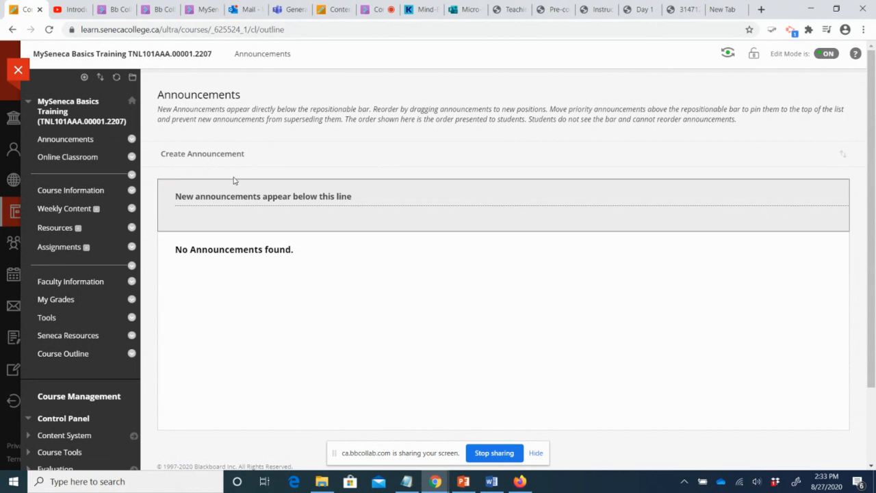
# - Switch Edit Mode off on the Announcements page to preview it, and switch it back on
pyautogui.click(69, 144)
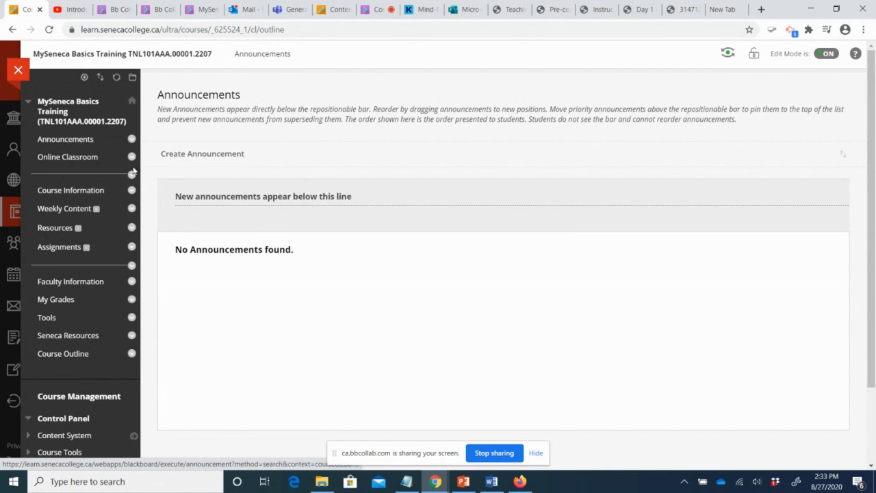
pyautogui.click(826, 55)
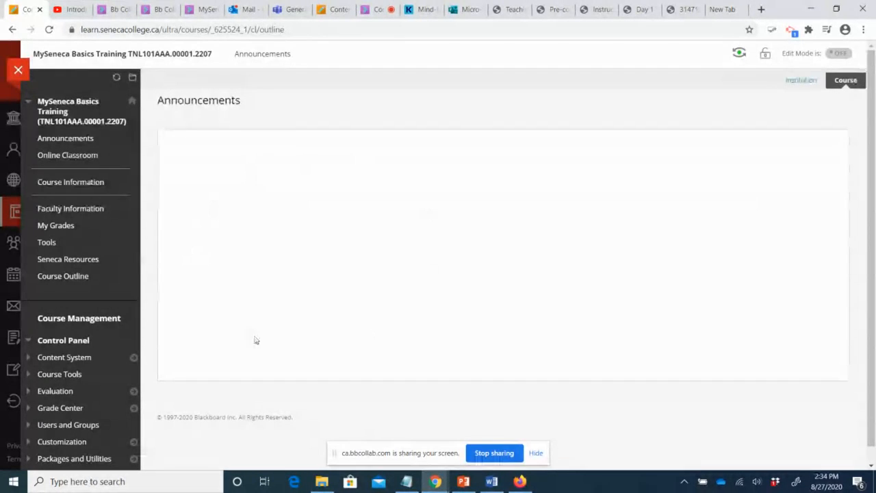
pyautogui.click(839, 54)
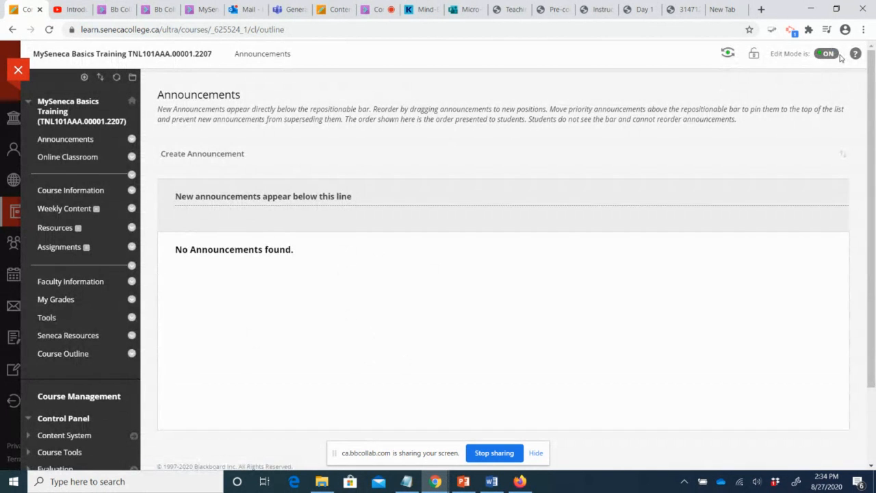
# - Create a new announcement and set its subject to "Welcome"
pyautogui.click(190, 157)
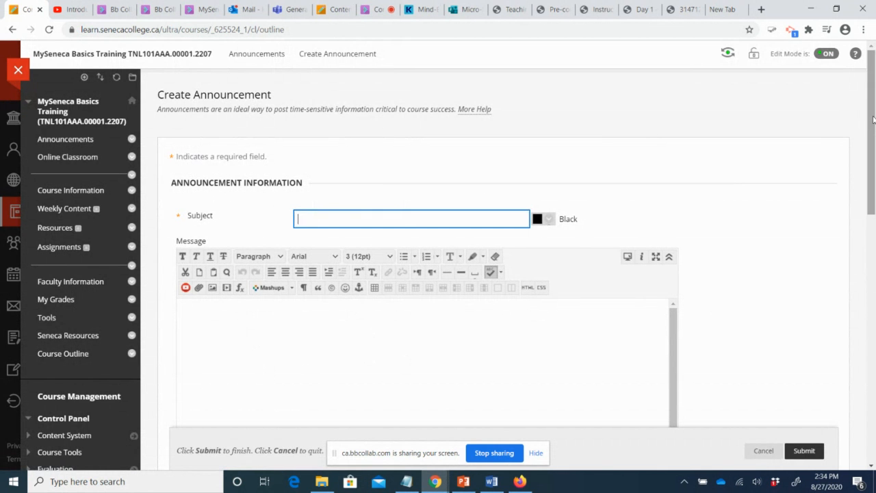
pyautogui.moveTo(873, 120); pyautogui.dragTo(873, 122)
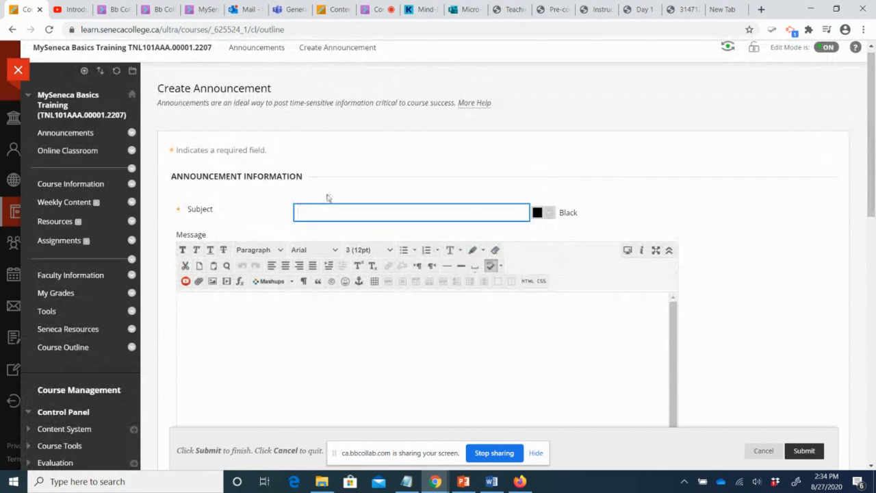
pyautogui.click(187, 209)
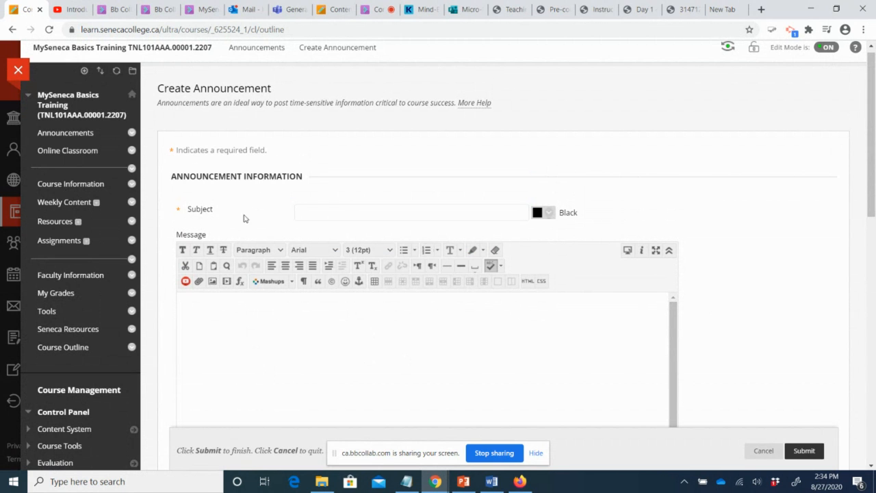
pyautogui.click(309, 212)
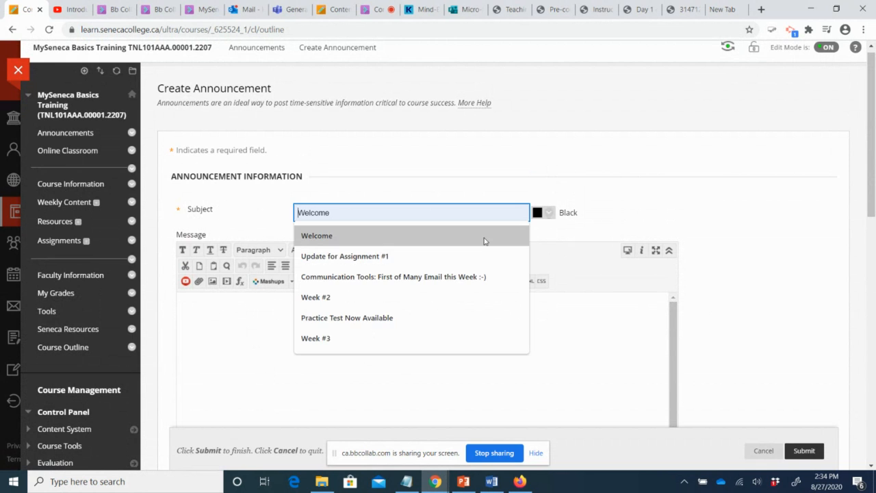
pyautogui.write('Welcome')
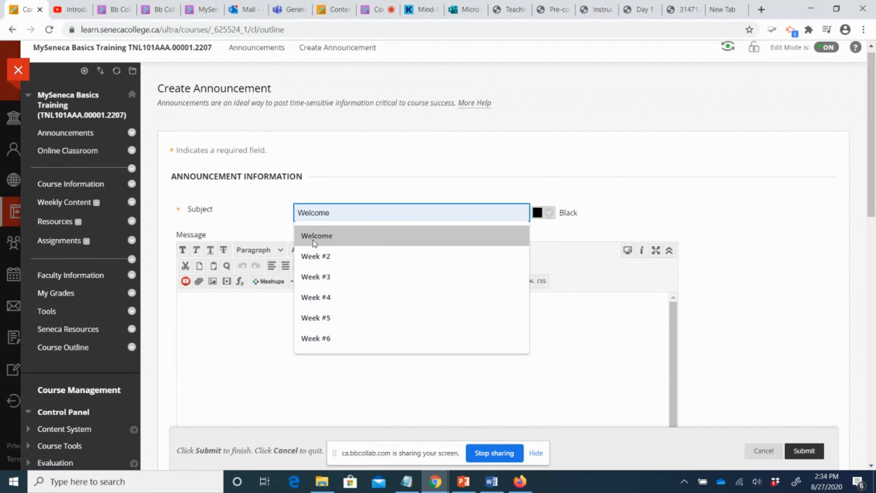
pyautogui.click(315, 238)
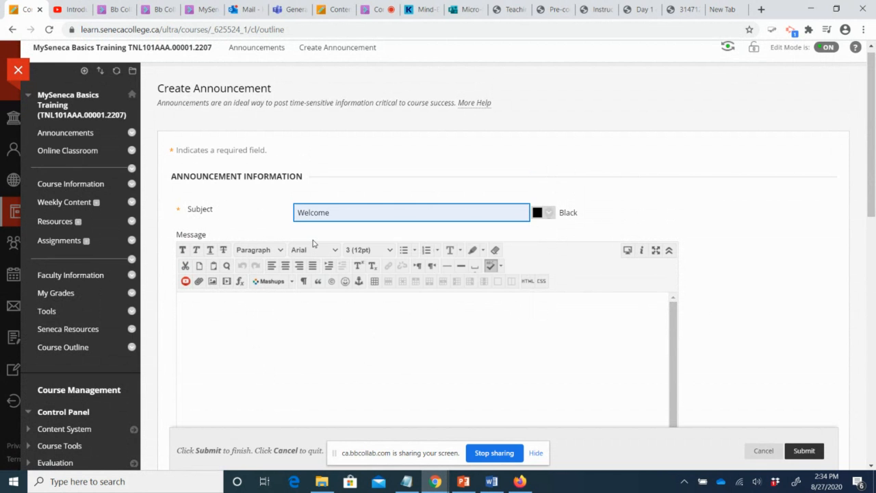
# - Resize the message box to a shorter height than the default, and collapse and re-expand its formatting toolbar
pyautogui.moveTo(868, 205); pyautogui.dragTo(870, 263)
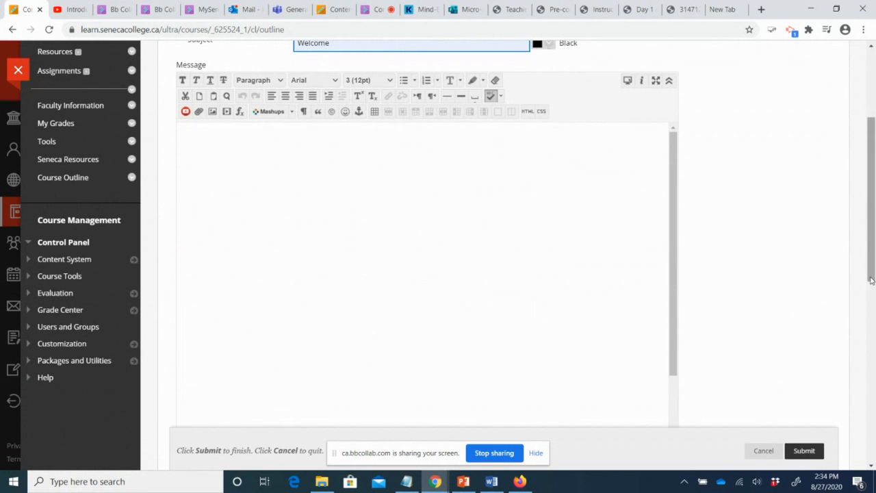
pyautogui.moveTo(873, 278); pyautogui.dragTo(872, 326)
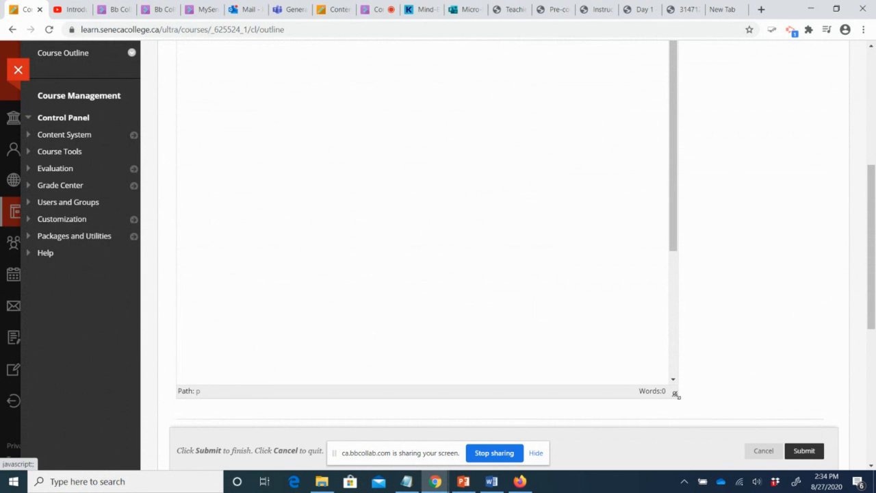
pyautogui.moveTo(676, 395); pyautogui.dragTo(675, 134)
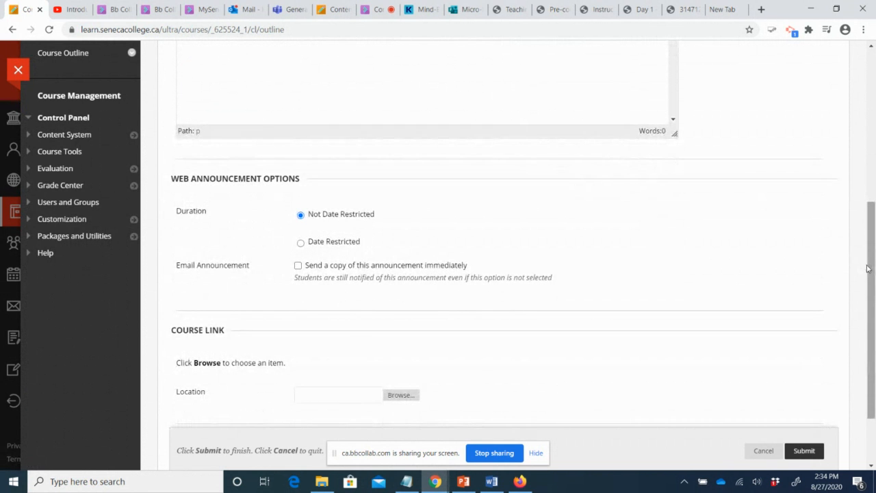
pyautogui.moveTo(867, 268); pyautogui.dragTo(867, 180)
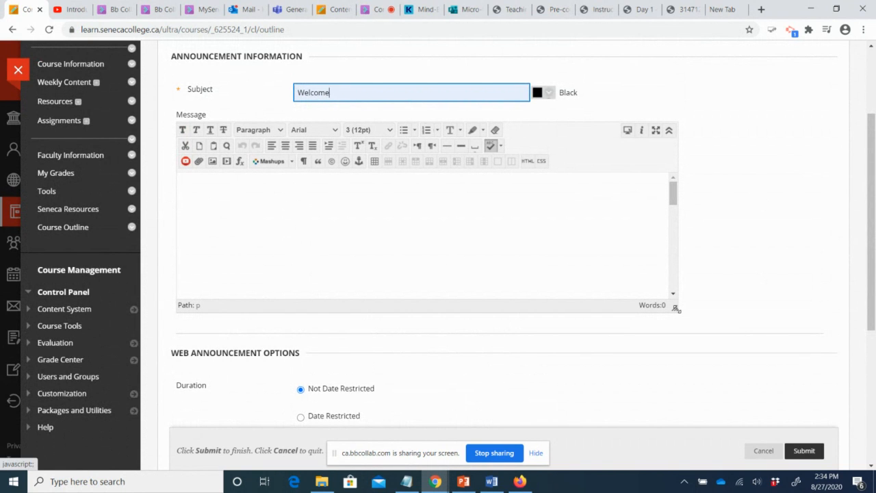
pyautogui.moveTo(677, 309); pyautogui.dragTo(690, 452)
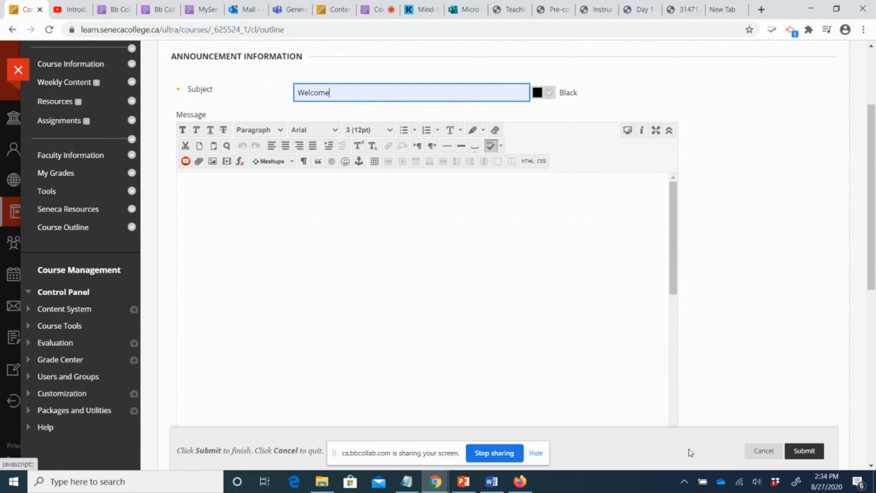
pyautogui.click(669, 130)
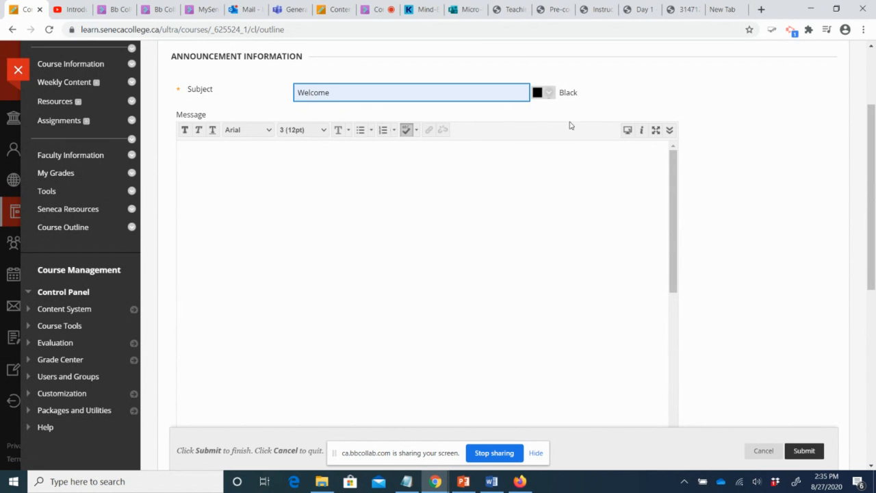
pyautogui.click(670, 131)
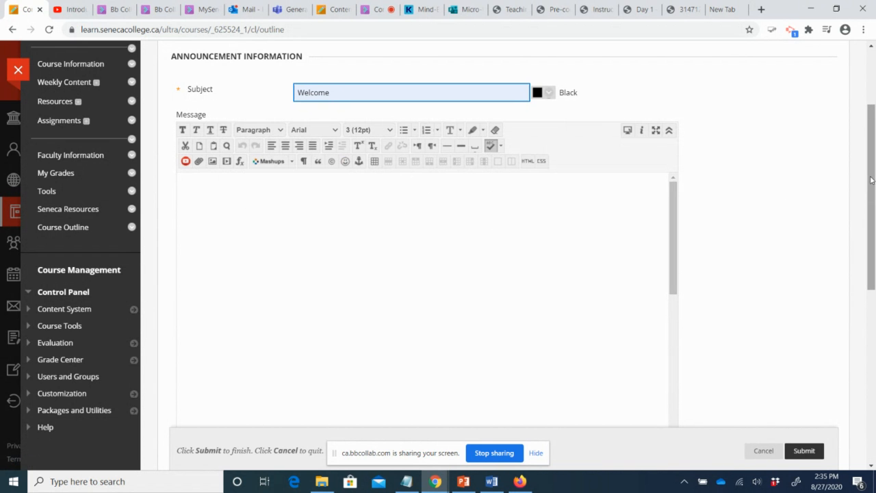
# - Switch to Notepad and copy the welcome letter at the start of summer-conference-workshop-content-in-blackboard.txt, from "Hi Everyone," through the signature
pyautogui.moveTo(872, 180); pyautogui.dragTo(871, 188)
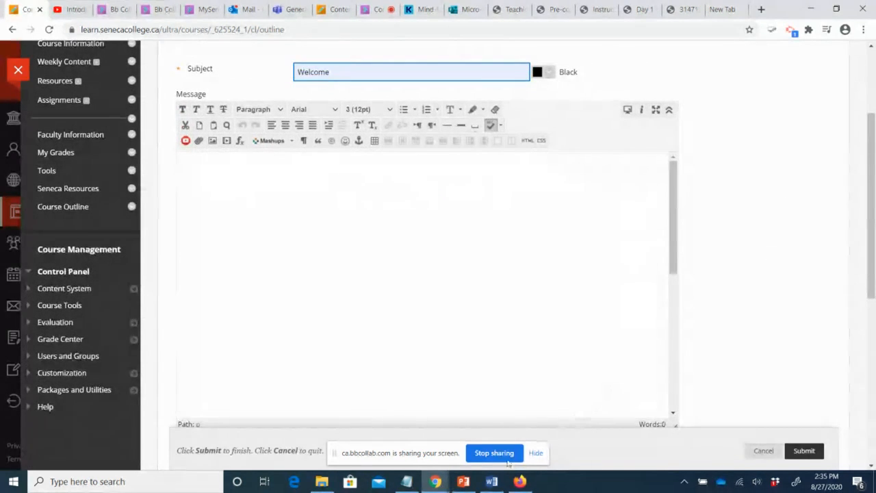
pyautogui.click(410, 482)
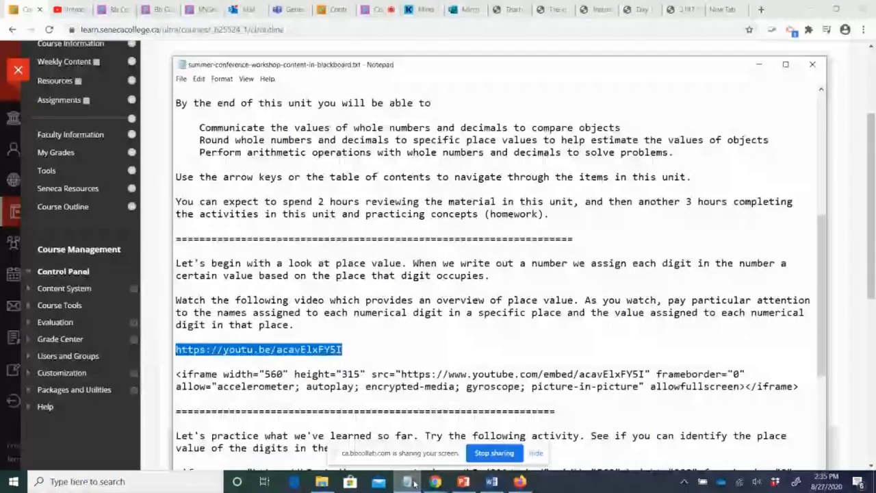
pyautogui.press('Up')
pyautogui.press('Up')
pyautogui.press('Up')
pyautogui.press('Up')
pyautogui.press('Up')
pyautogui.press('Up')
pyautogui.press('Up')
pyautogui.press('Up')
pyautogui.press('Up')
pyautogui.press('Up')
pyautogui.press('Up')
pyautogui.press('Up')
pyautogui.press('Up')
pyautogui.press('Up')
pyautogui.press('Up')
pyautogui.press('Up')
pyautogui.press('Up')
pyautogui.press('Up')
pyautogui.press('Up')
pyautogui.press('Up')
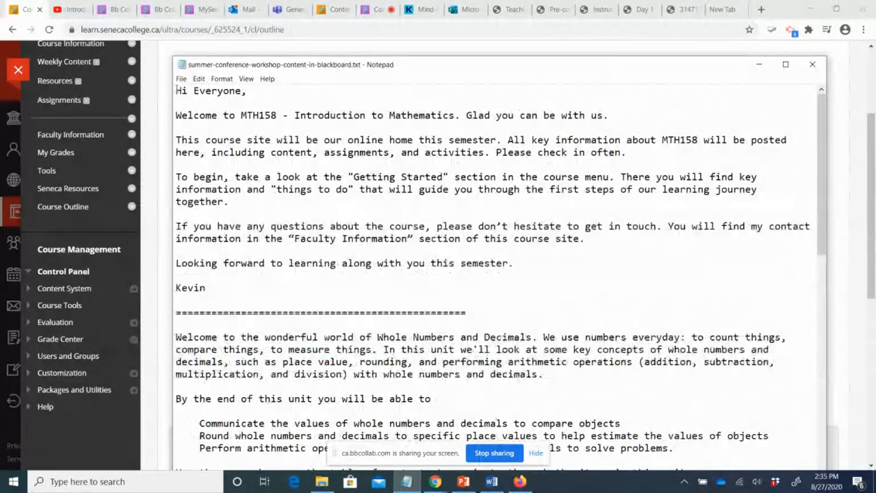
pyautogui.moveTo(176, 90); pyautogui.dragTo(314, 288)
pyautogui.hotkey('ctrl', 'c')
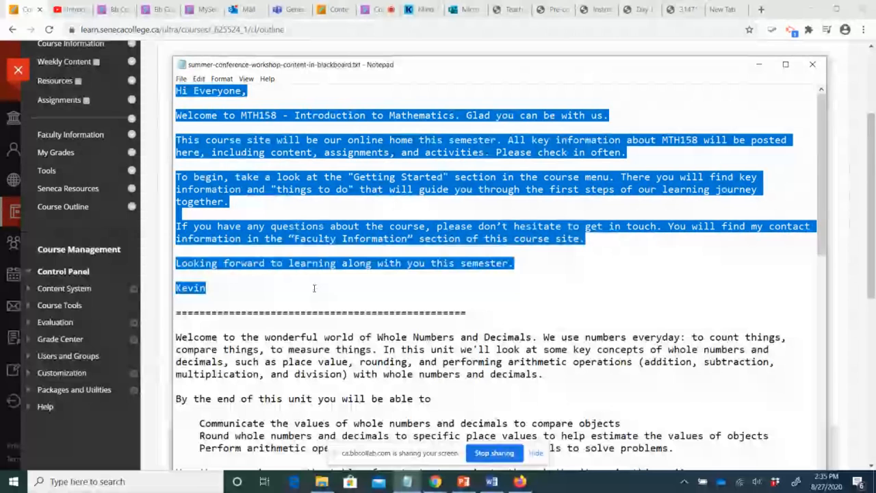
# - Minimize Notepad and paste the copied welcome letter into the announcement's message body
pyautogui.click(762, 69)
pyautogui.click(206, 222)
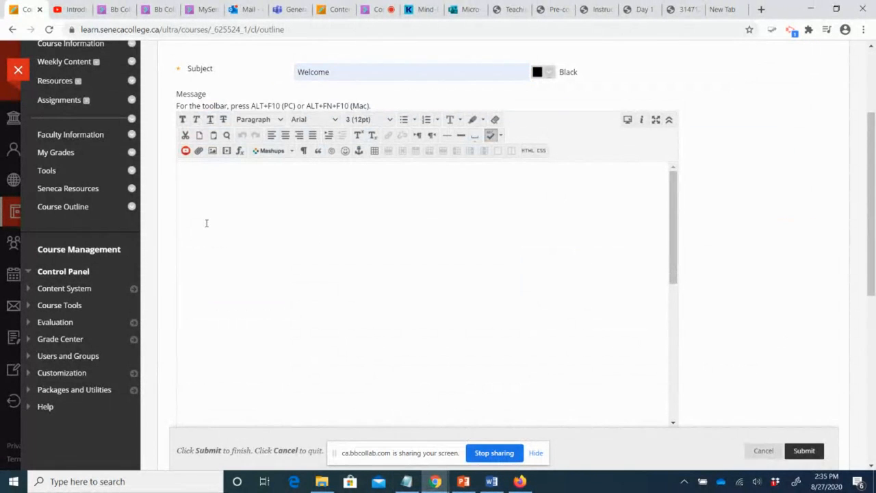
pyautogui.hotkey('ctrl', 'v')
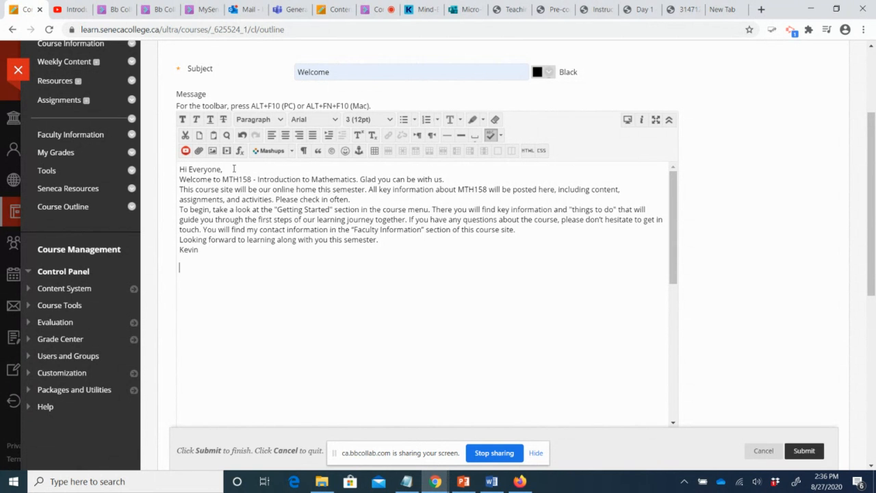
# - Add a blank line between the greeting, each paragraph, the closing line and the signature of the message
pyautogui.press('Return')
pyautogui.click(445, 197)
pyautogui.press('Return')
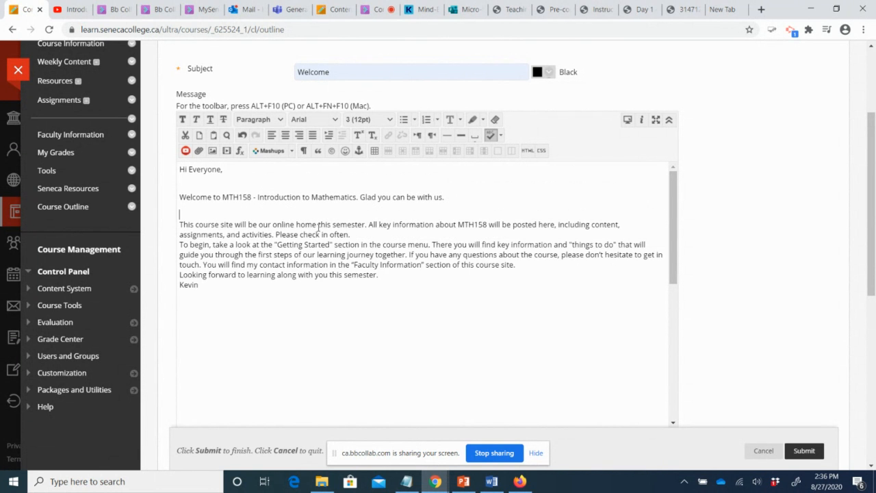
pyautogui.click(354, 234)
pyautogui.press('Return')
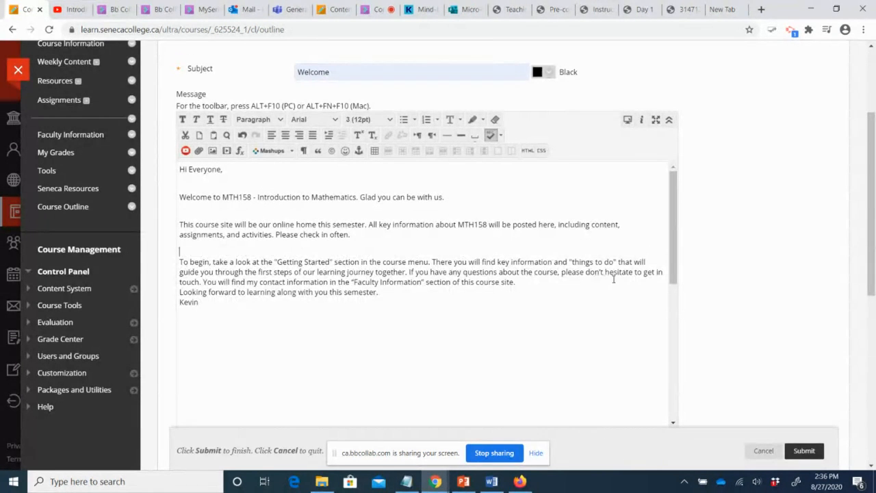
pyautogui.click(520, 284)
pyautogui.press('Return')
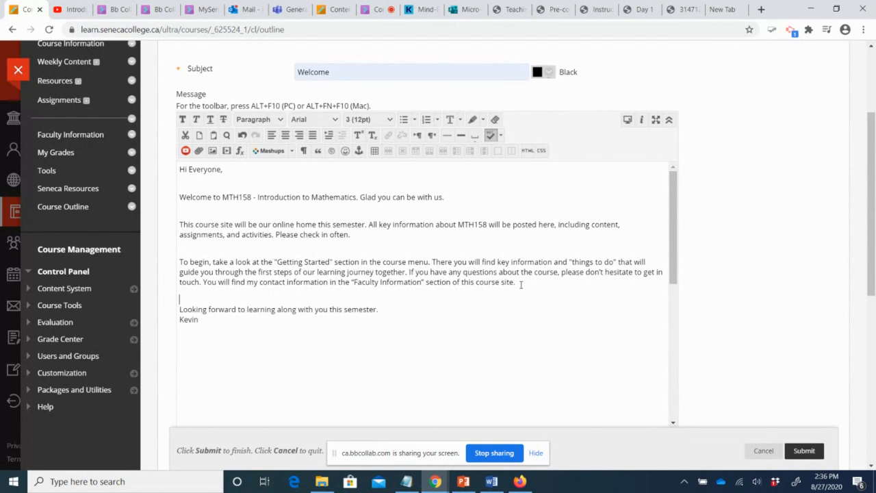
pyautogui.click(408, 309)
pyautogui.press('Return')
# - Set the font size of the entire message text to 4 (14pt)
pyautogui.moveTo(206, 340); pyautogui.dragTo(172, 172)
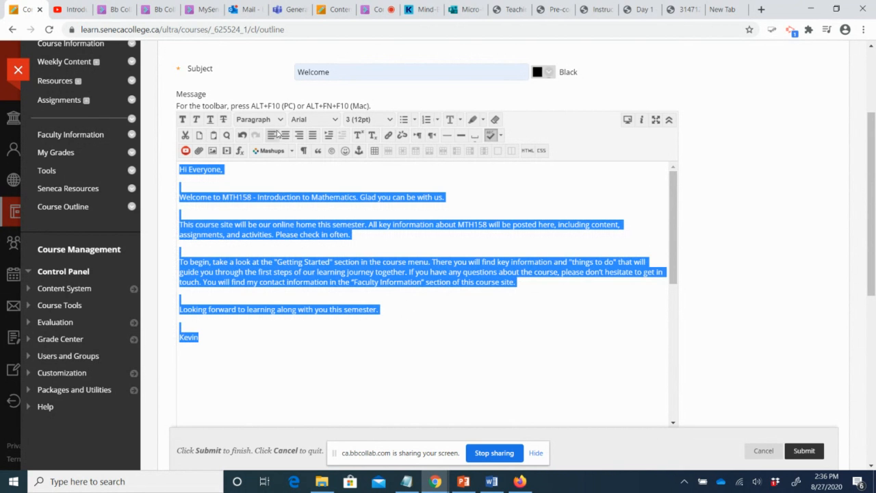
pyautogui.click(357, 120)
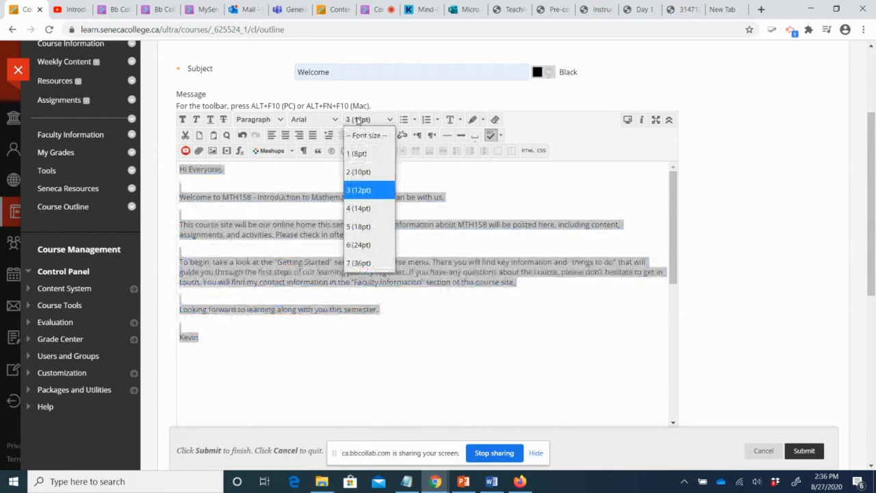
pyautogui.click(357, 208)
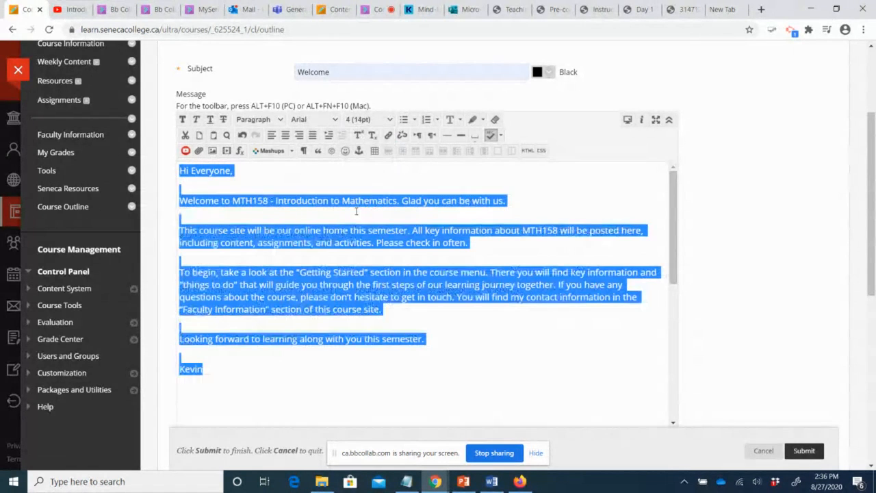
pyautogui.click(381, 358)
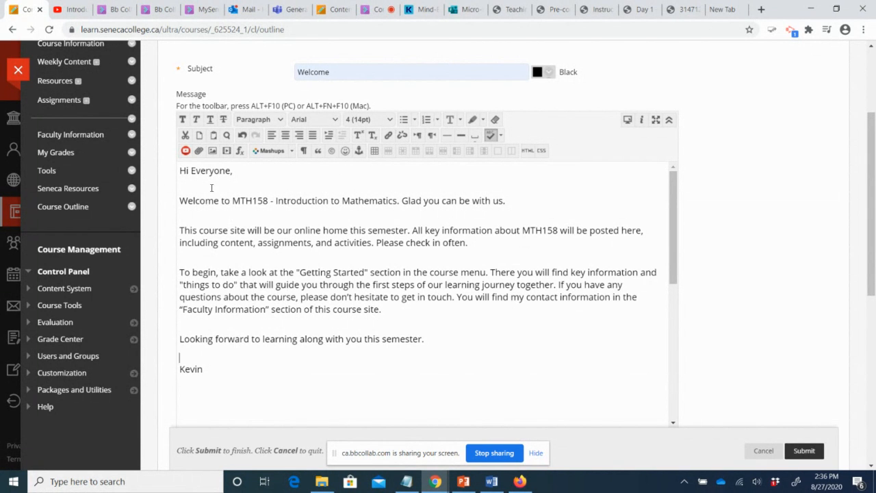
# - Insert an empty line above the "Hi Everyone," greeting and place the cursor on it
pyautogui.click(181, 171)
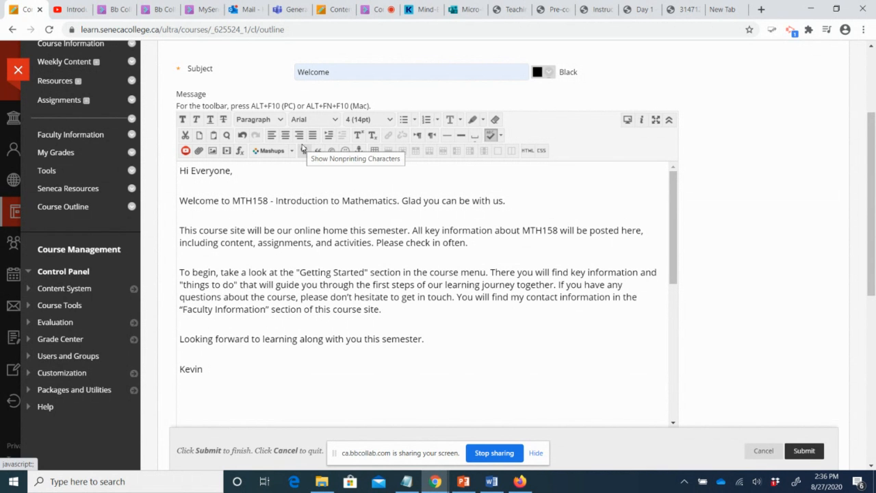
pyautogui.press('Return')
pyautogui.press('Up')
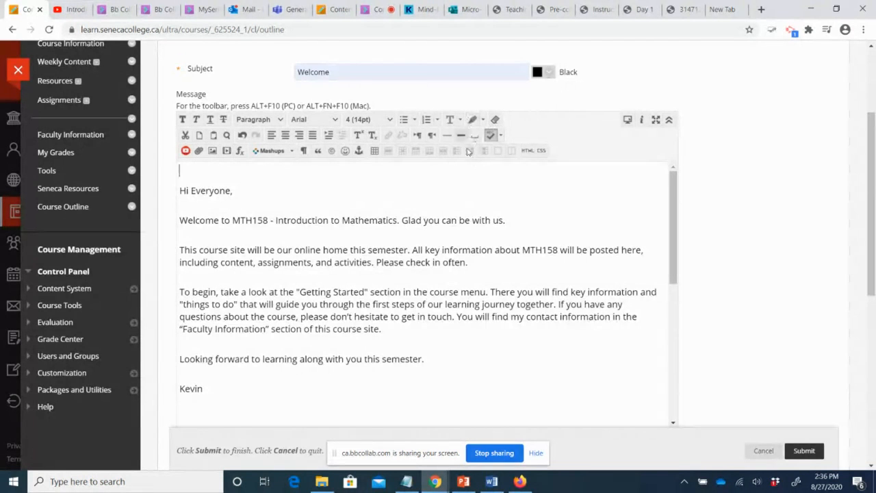
# - Start inserting an image above the greeting and browse the computer's Images folder for the welcome picture
pyautogui.click(213, 151)
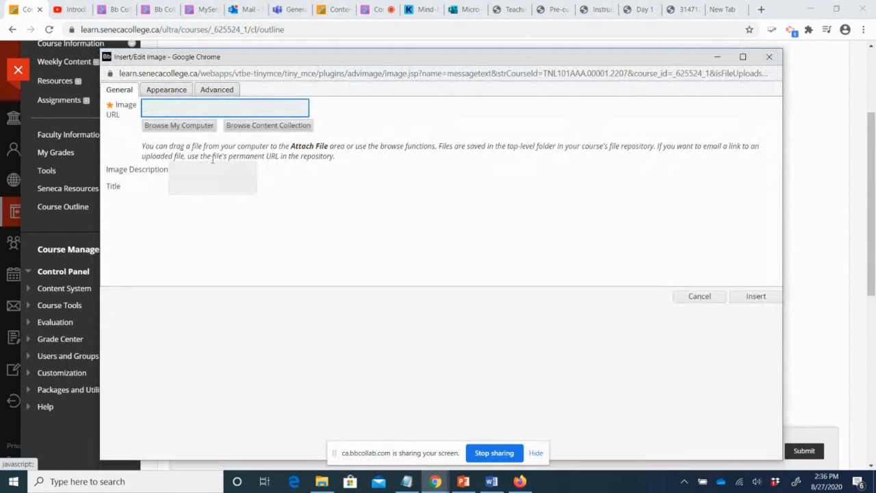
pyautogui.click(176, 126)
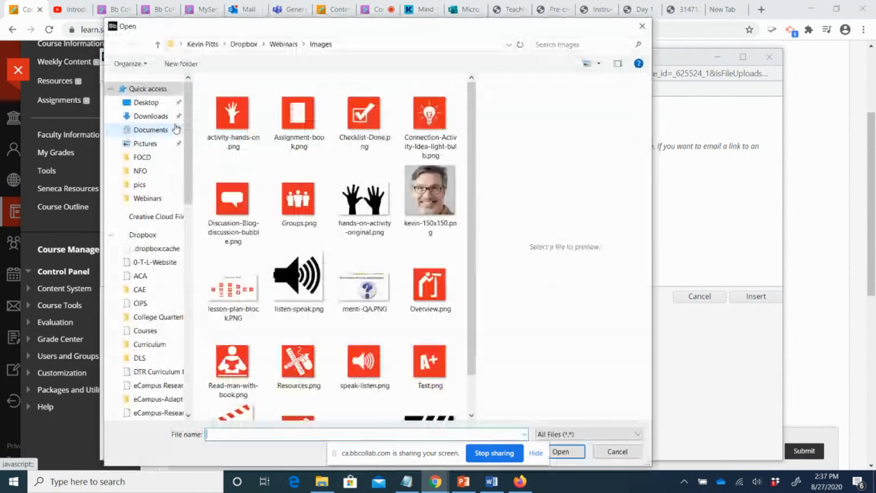
pyautogui.scroll(-1, 471, 213)
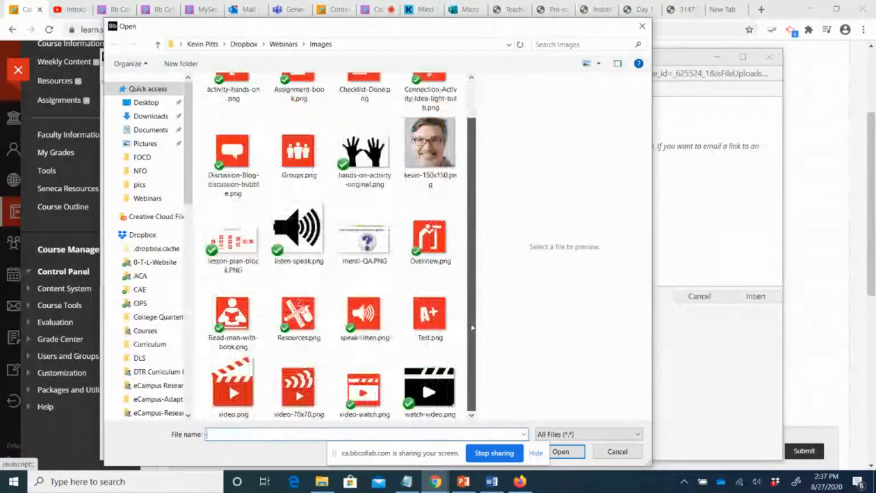
pyautogui.scroll(1, 471, 213)
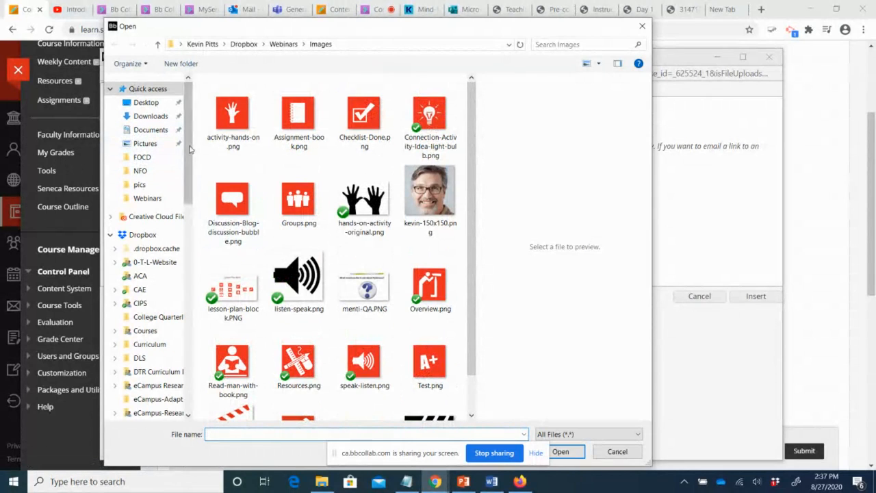
# - Look for the welcome picture in the Webinars folders, including FUN and its pics subfolder, and return to Dropbox > Webinars
pyautogui.click(145, 199)
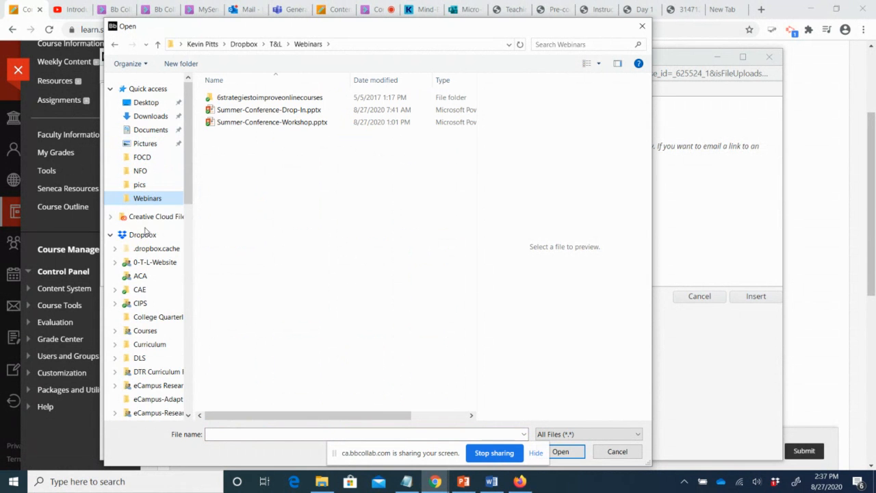
pyautogui.moveTo(188, 208); pyautogui.dragTo(186, 397)
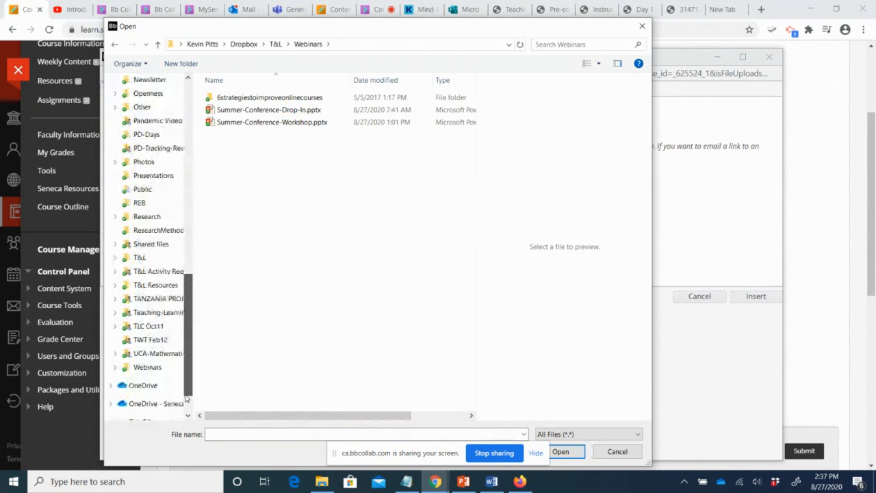
pyautogui.click(147, 367)
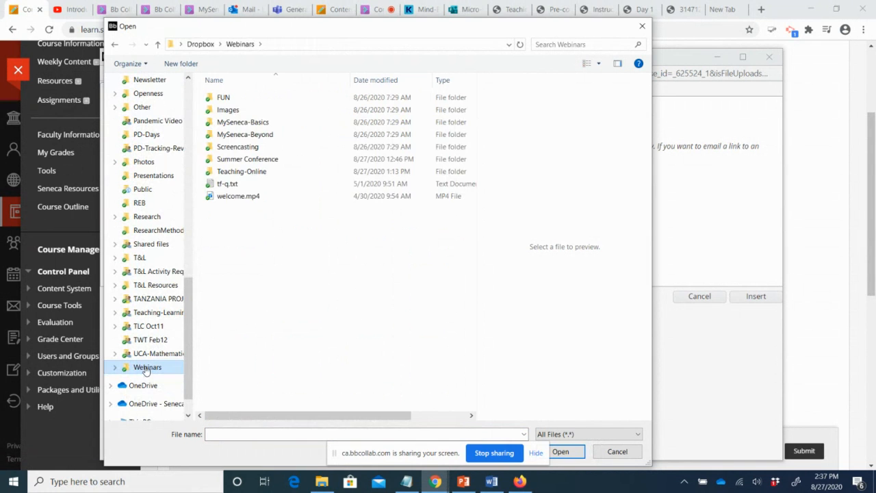
pyautogui.doubleClick(222, 98)
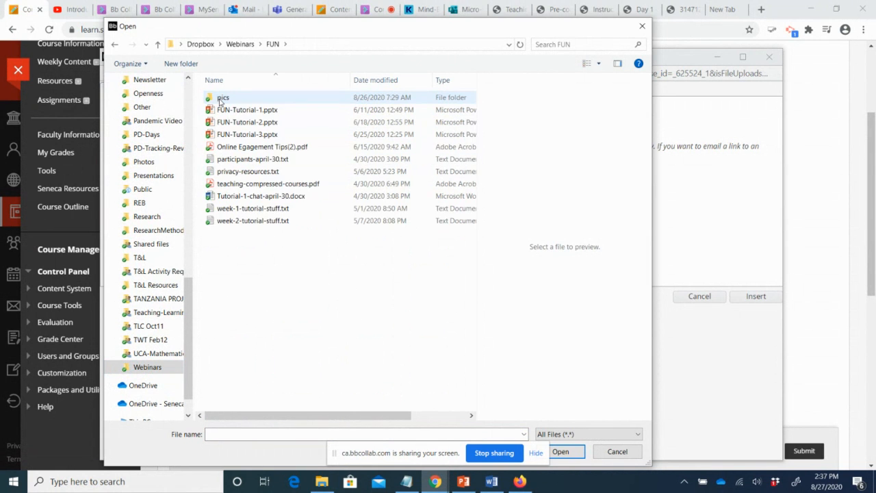
pyautogui.doubleClick(220, 98)
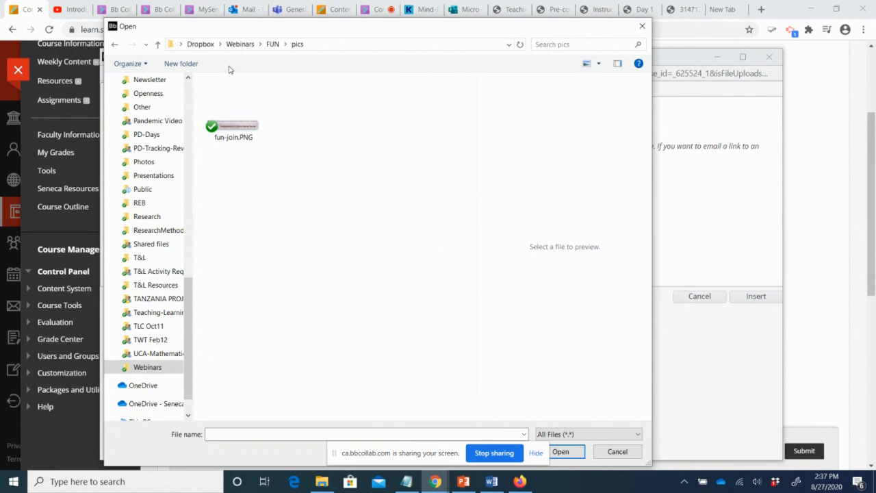
pyautogui.click(240, 44)
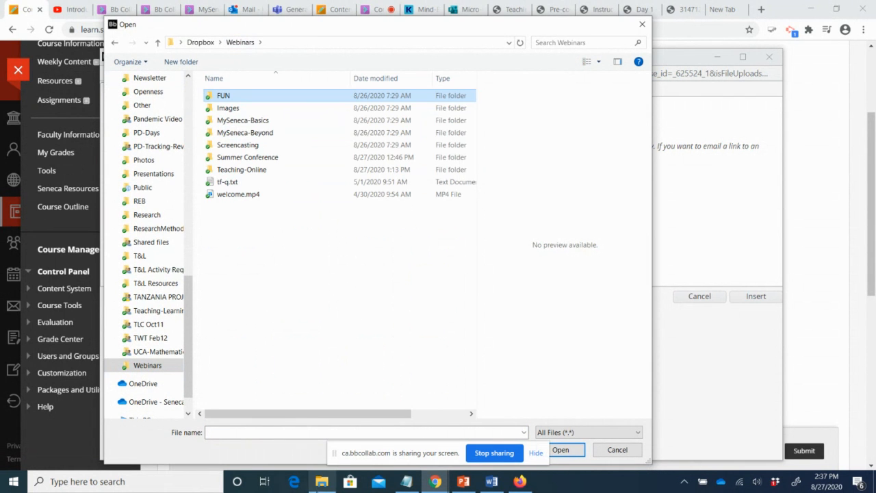
# - Switch to File Explorer, copy welcome.png from the Webinars > Images folder, and return to the file selection dialog
pyautogui.click(322, 481)
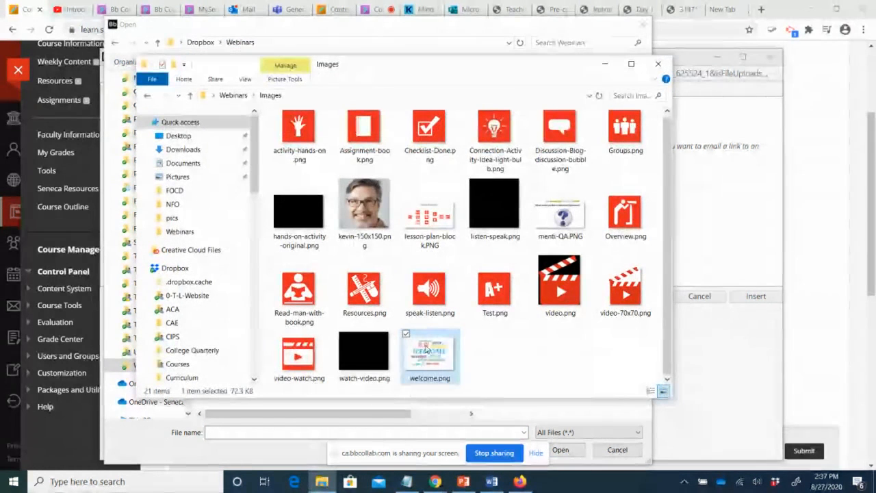
pyautogui.rightClick(427, 350)
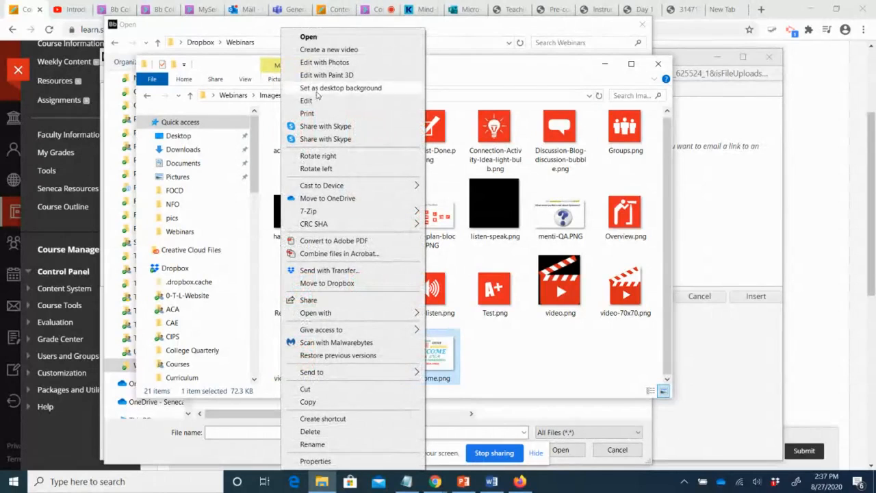
pyautogui.click(332, 404)
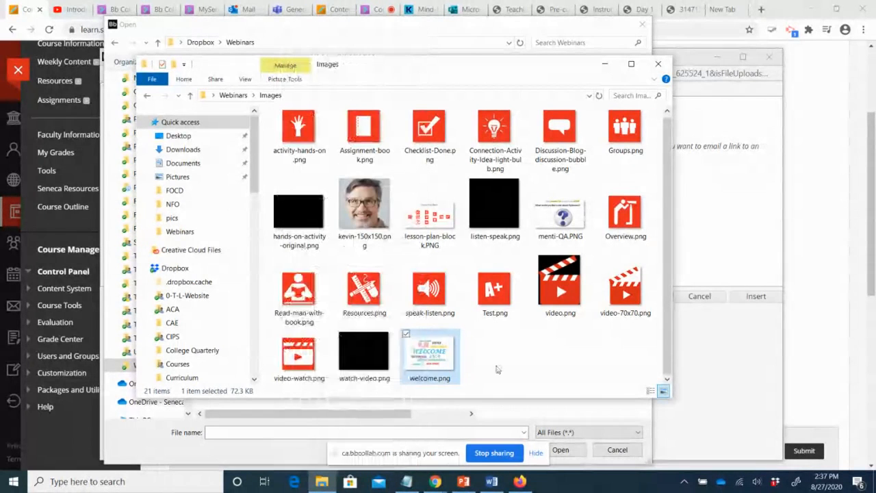
pyautogui.click(707, 368)
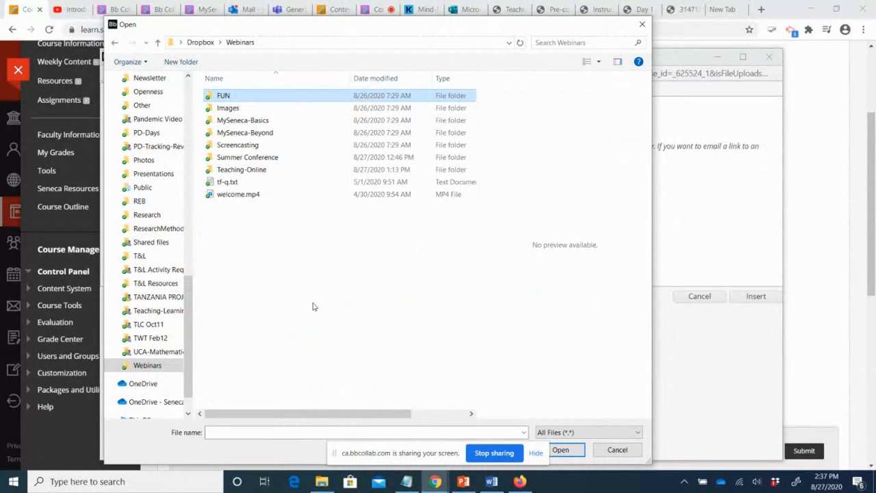
# - Paste the copied welcome.png into the Webinars > Images folder and choose it as the image to insert
pyautogui.doubleClick(233, 109)
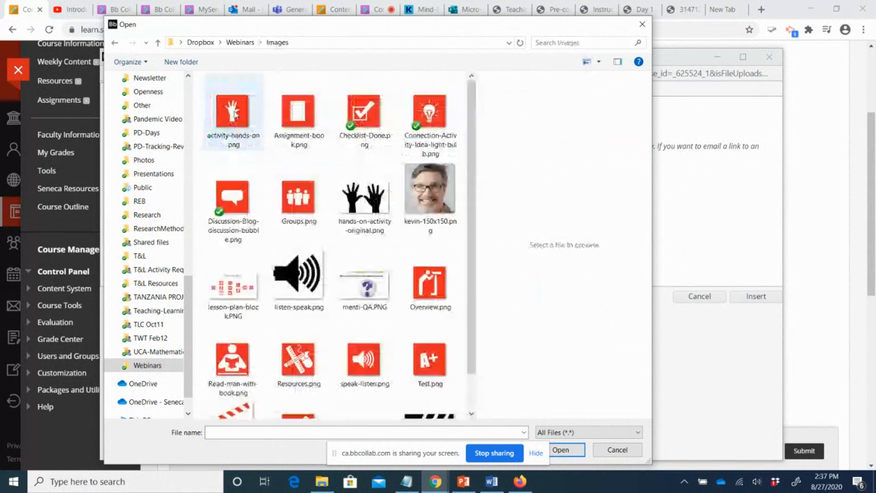
pyautogui.scroll(-1, 471, 271)
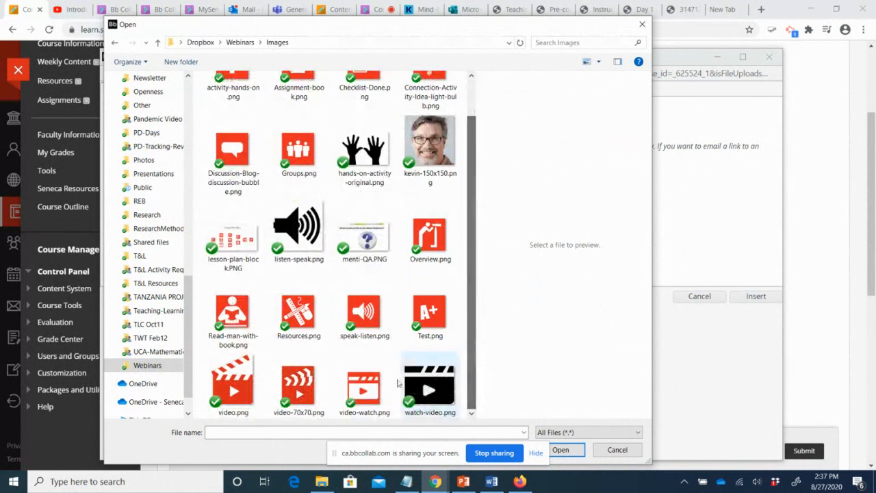
pyautogui.rightClick(406, 349)
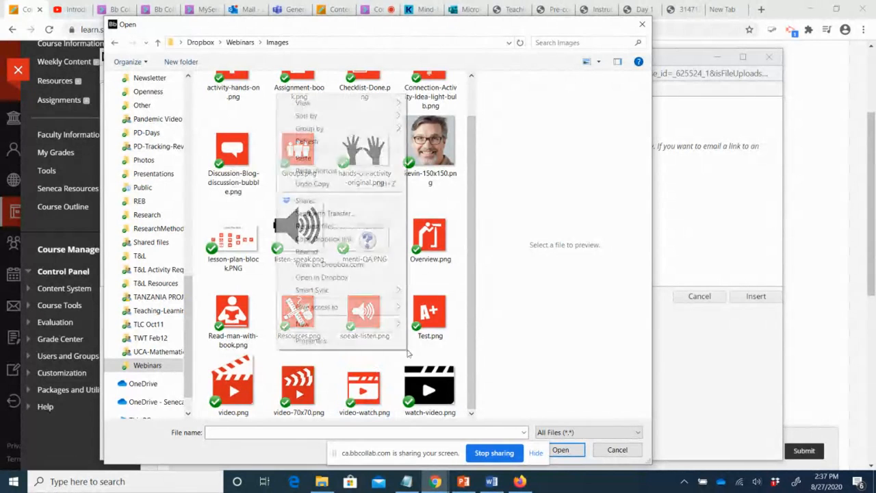
pyautogui.click(303, 158)
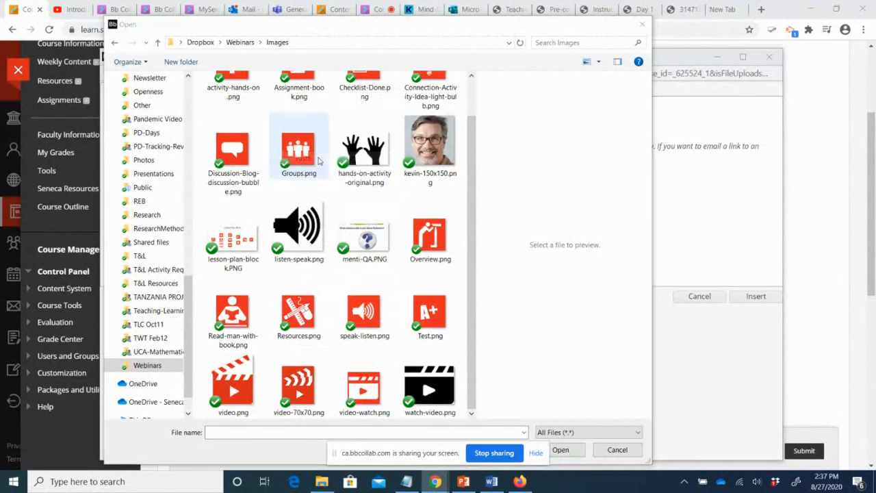
pyautogui.click(561, 450)
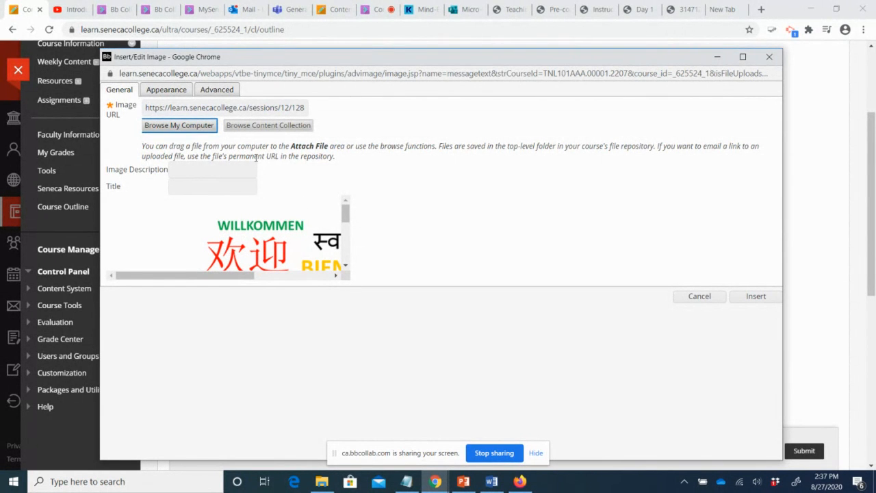
# - Set the image width to 250 px with its proportions constrained
pyautogui.click(159, 92)
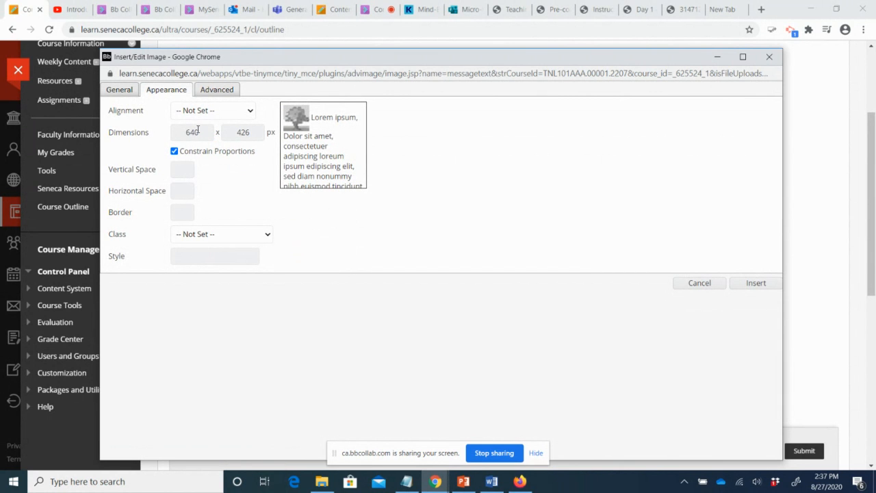
pyautogui.moveTo(189, 134); pyautogui.dragTo(200, 130)
pyautogui.write('250')
pyautogui.click(198, 132)
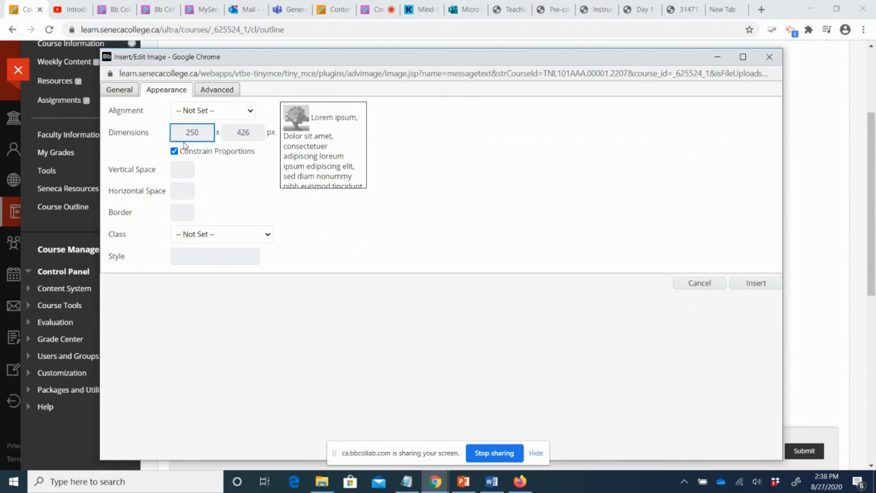
pyautogui.click(230, 167)
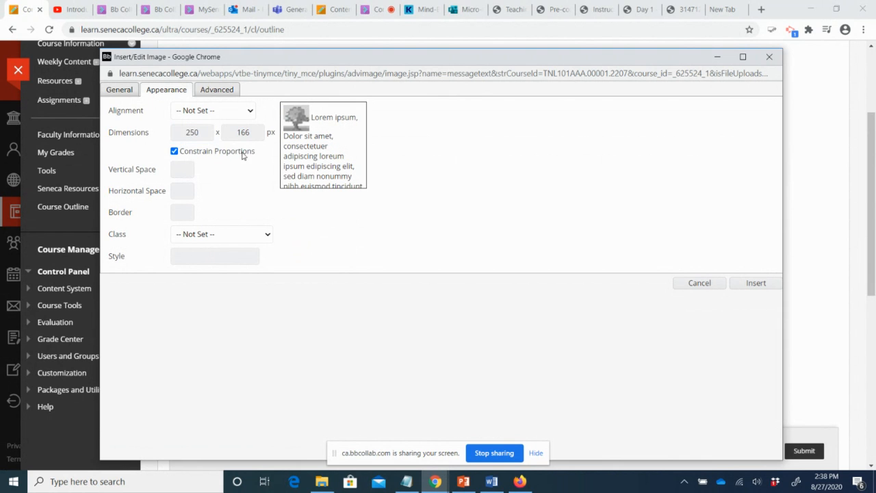
pyautogui.doubleClick(248, 135)
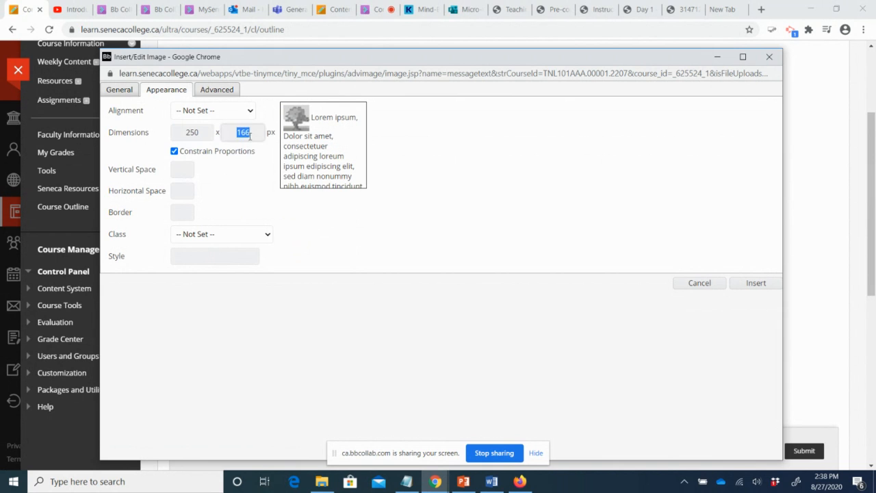
pyautogui.click(241, 171)
# - Give the image a border of 2 and check the available alignment options
pyautogui.click(185, 175)
pyautogui.click(187, 191)
pyautogui.click(191, 213)
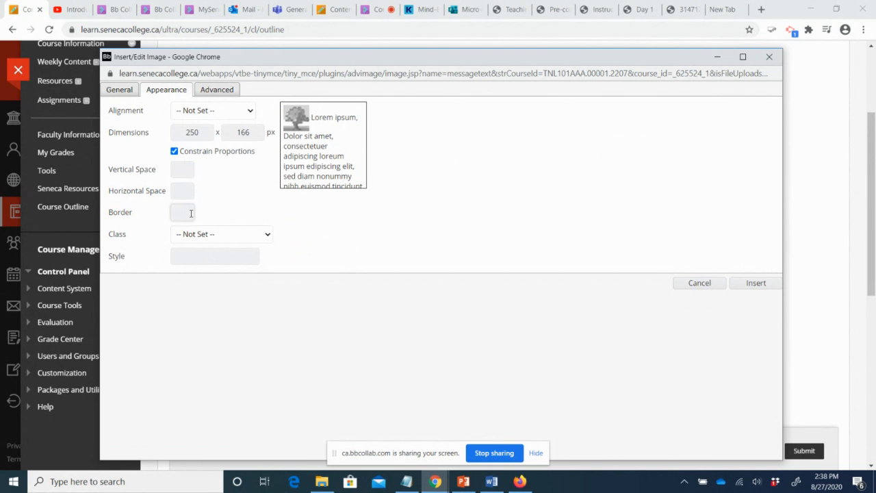
pyautogui.write('2')
pyautogui.click(269, 211)
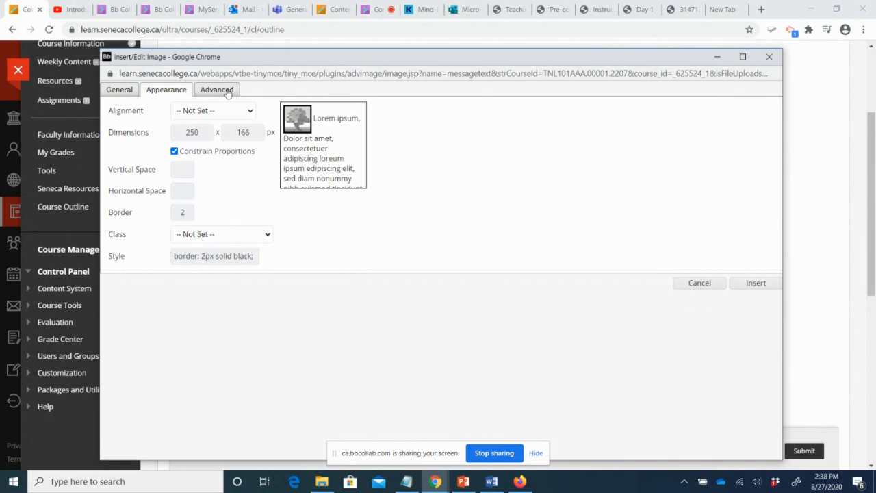
pyautogui.click(222, 111)
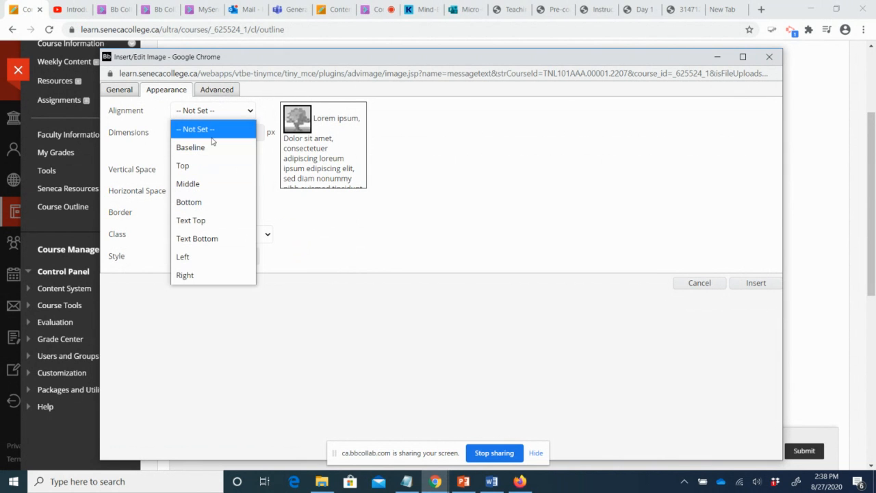
pyautogui.click(209, 113)
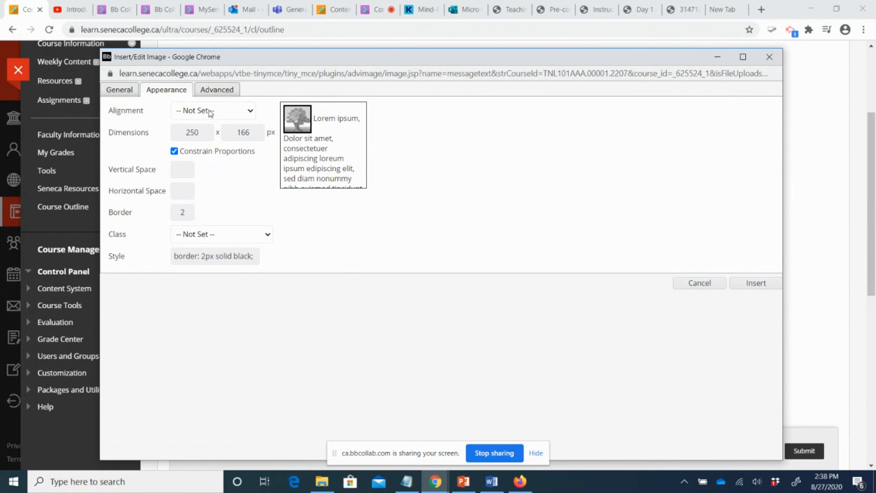
# - Enter the image description: Image of the English word "Welcome" displayed in many languages
pyautogui.click(119, 90)
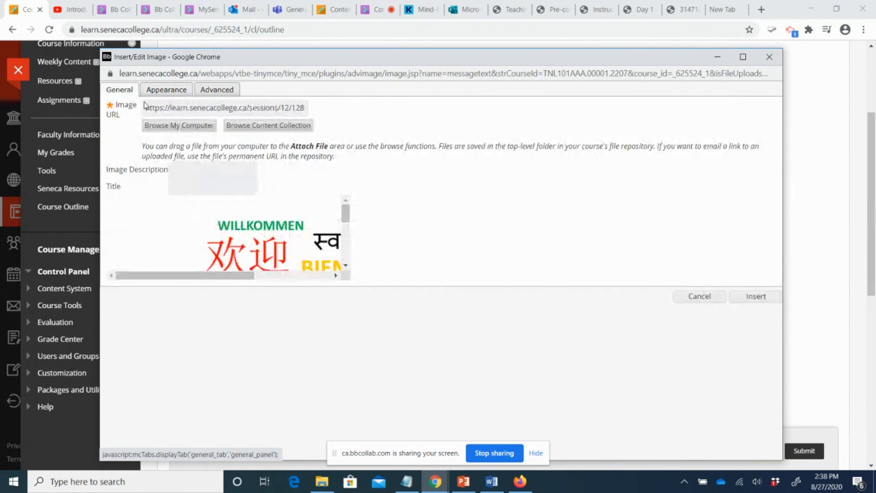
pyautogui.click(187, 171)
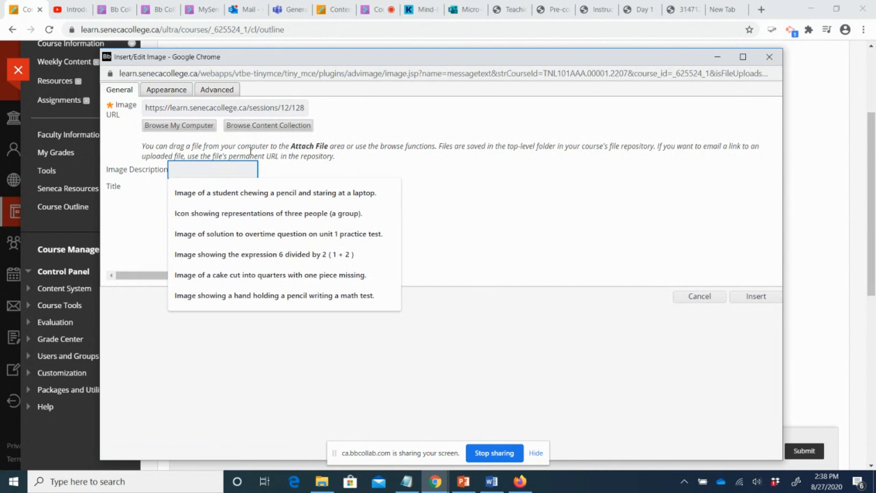
pyautogui.write('Image of')
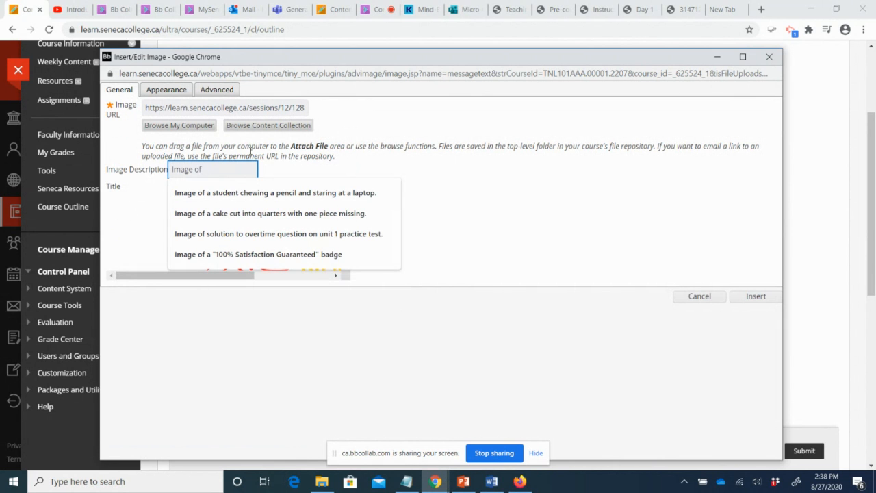
pyautogui.write(' the Englis')
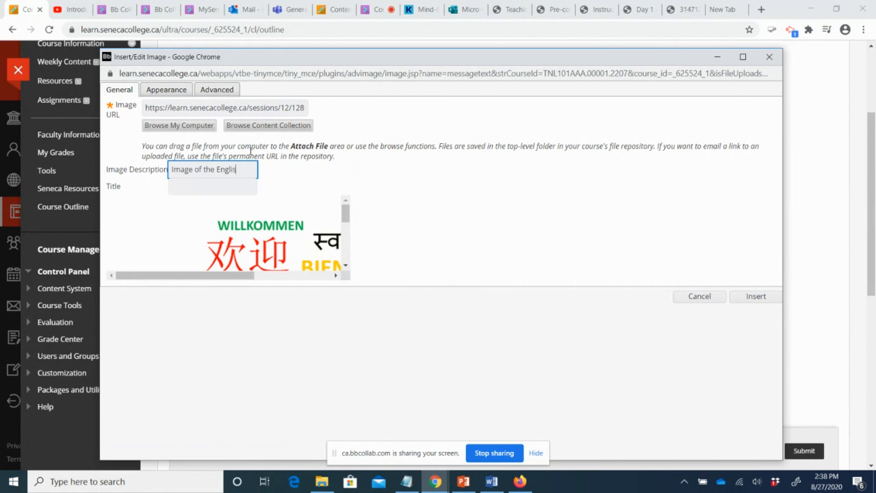
pyautogui.write("h word '")
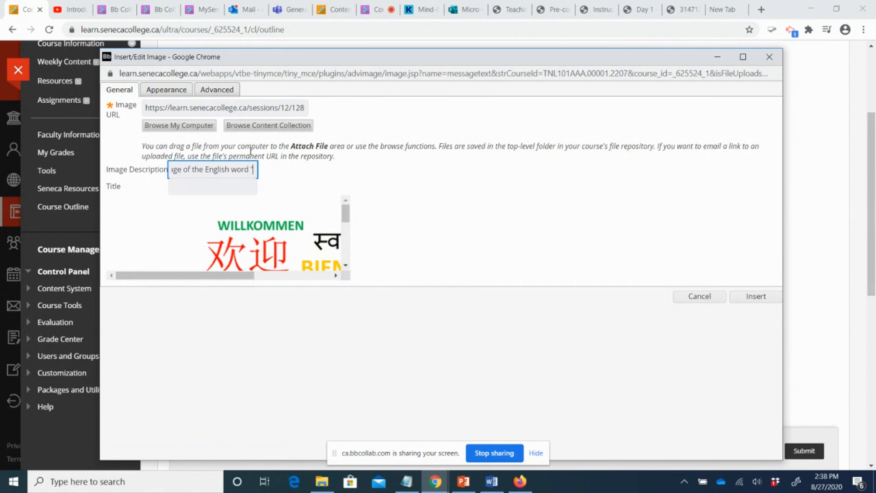
pyautogui.write('Weloc')
pyautogui.press('BackSpace')
pyautogui.press('BackSpace')
pyautogui.write('come"')
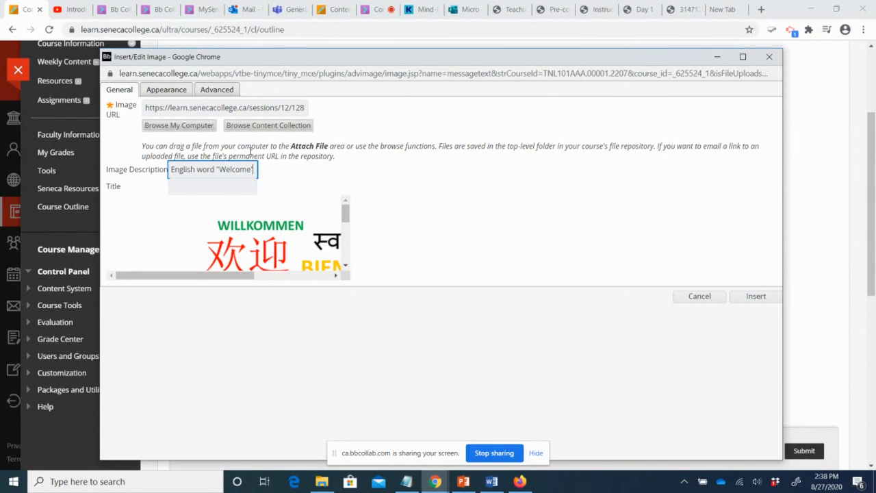
pyautogui.write(' displayed in')
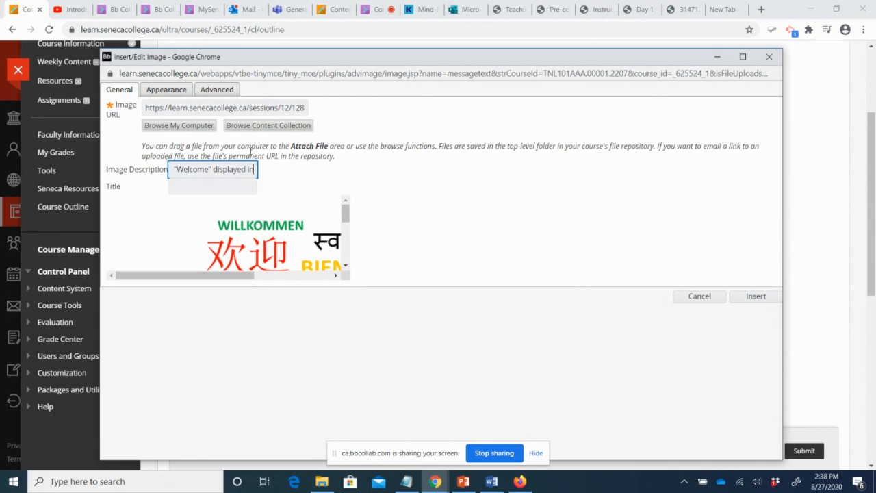
pyautogui.write(' many')
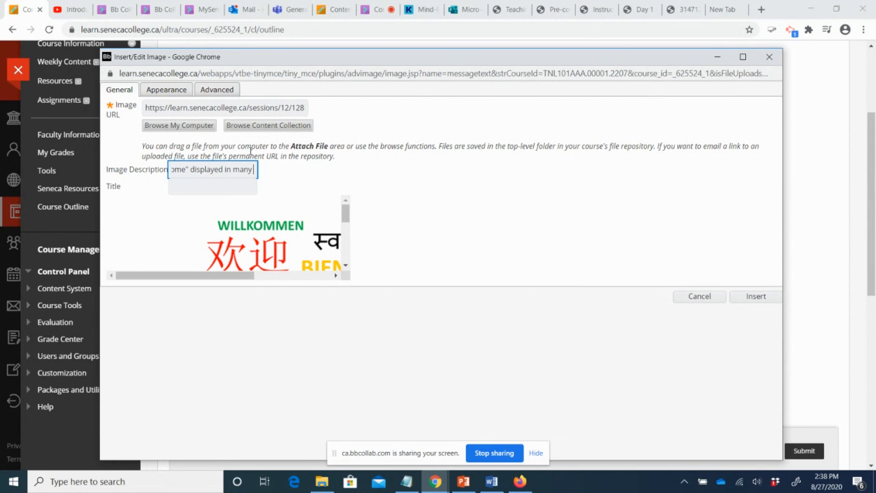
pyautogui.write(' languages')
# - Insert the configured welcome image into the announcement message and close the leftover File Explorer window
pyautogui.click(765, 299)
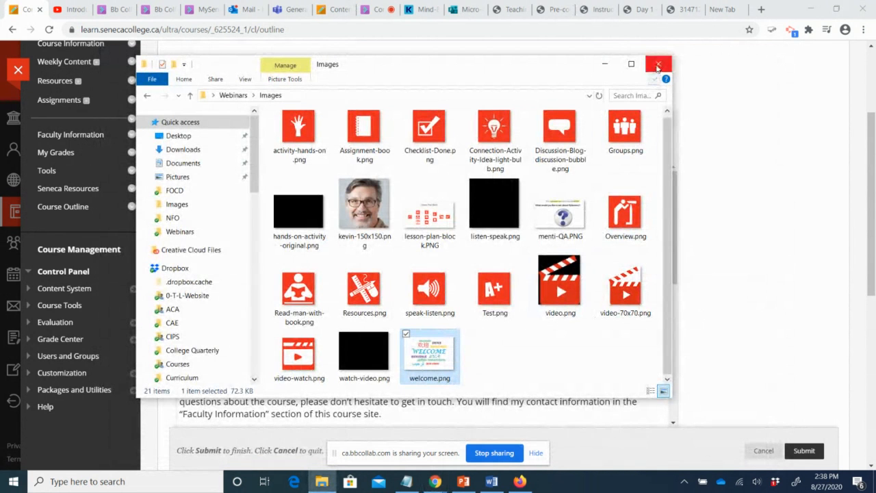
pyautogui.click(658, 64)
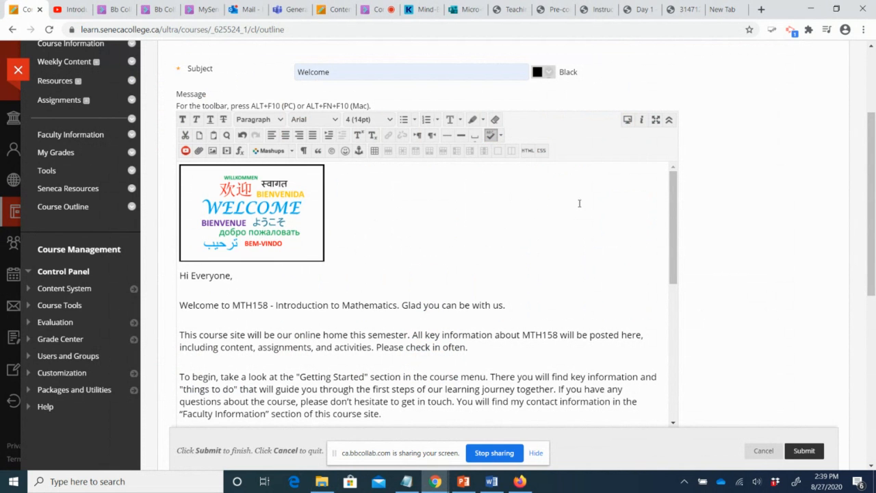
pyautogui.moveTo(675, 216)
pyautogui.mouseDown()
pyautogui.moveTo(674, 256)
pyautogui.moveTo(682, 216)
pyautogui.moveTo(681, 246)
pyautogui.moveTo(687, 228)
pyautogui.mouseUp()
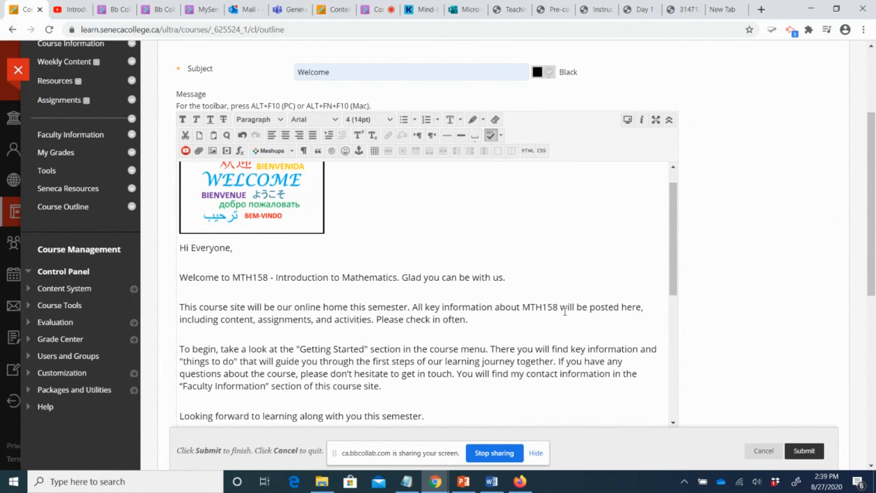
pyautogui.scroll(1, 655, 231)
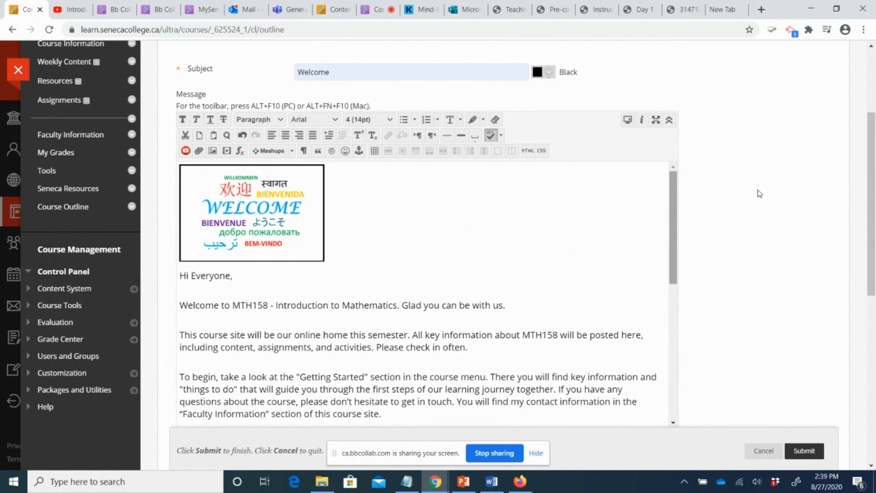
# - Enable the option to send a copy of the announcement immediately, and clear it again
pyautogui.moveTo(871, 179); pyautogui.dragTo(874, 230)
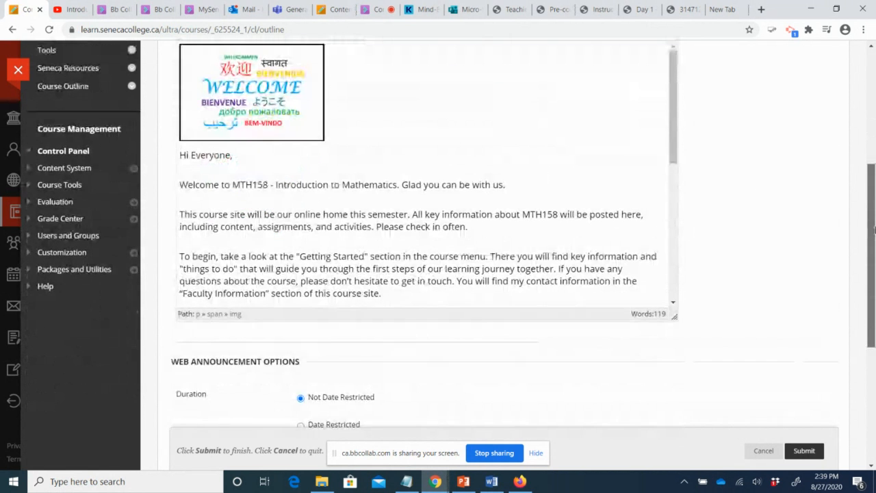
pyautogui.scroll(-3, 475, 233)
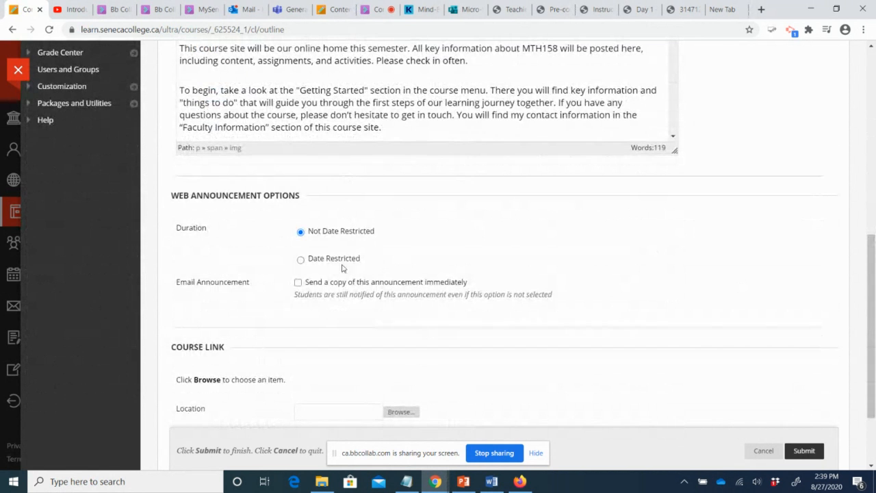
pyautogui.click(299, 284)
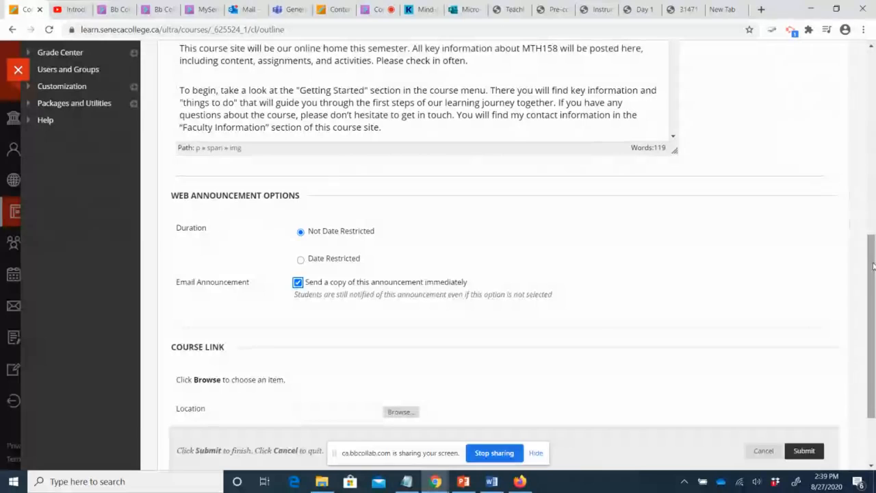
pyautogui.moveTo(873, 266); pyautogui.dragTo(872, 310)
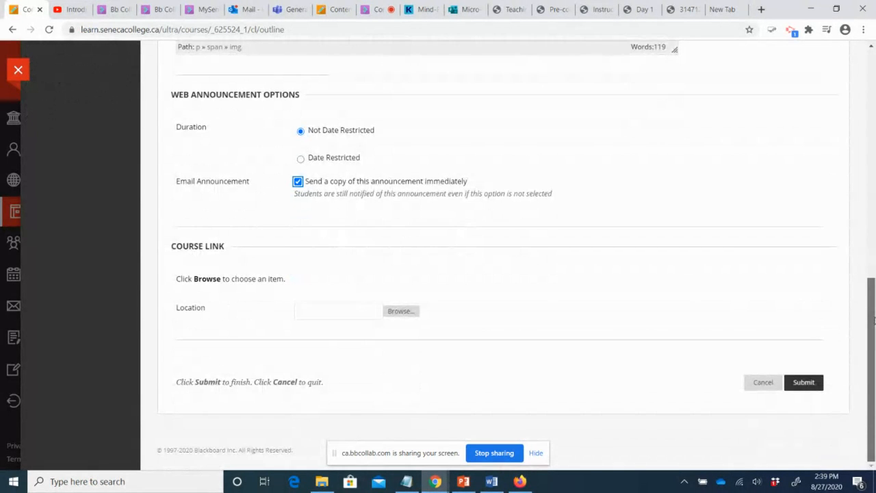
pyautogui.click(298, 182)
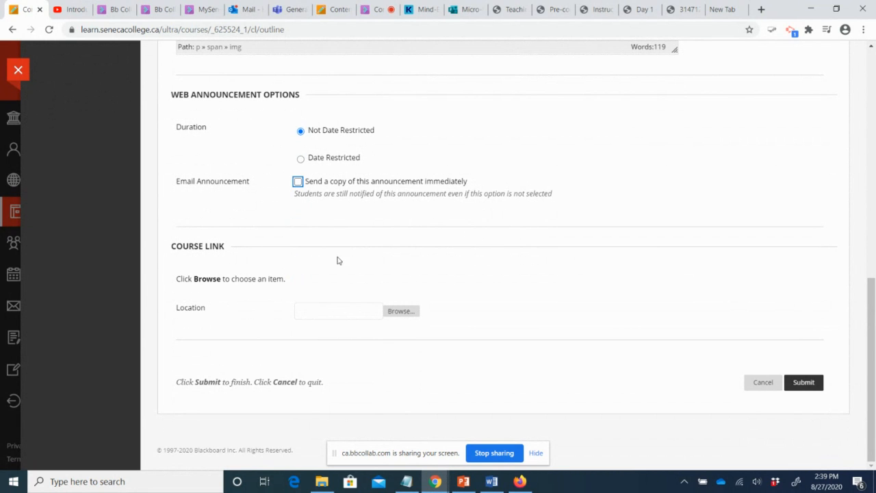
# - Submit the Welcome announcement and dismiss the notification
pyautogui.click(814, 382)
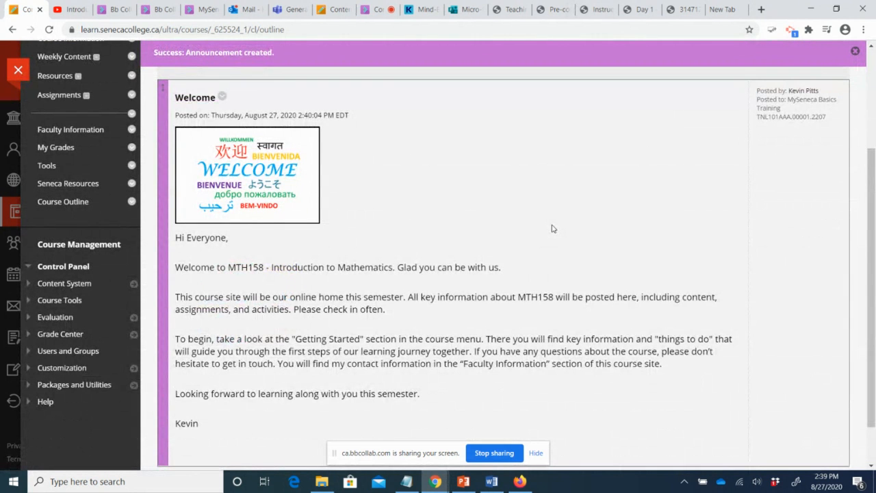
pyautogui.click(856, 53)
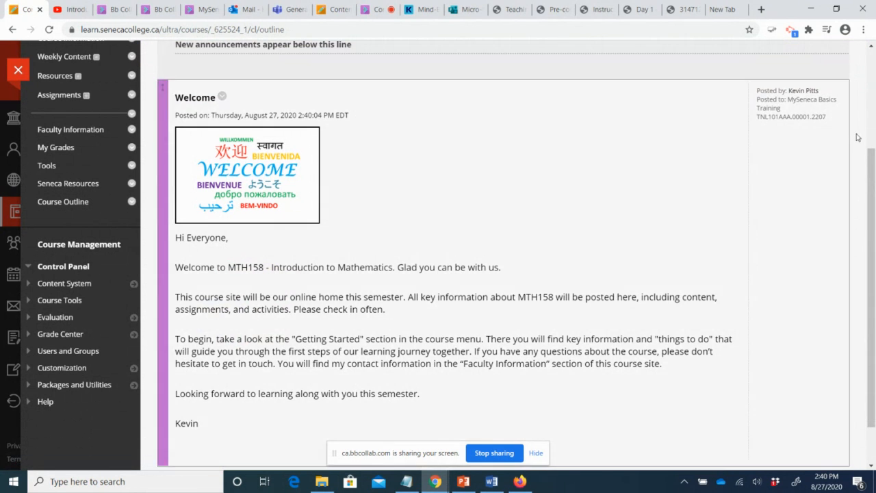
# - Enter student preview and read through the Welcome announcement, including its references to Getting Started and Faculty Information
pyautogui.moveTo(870, 158); pyautogui.dragTo(869, 57)
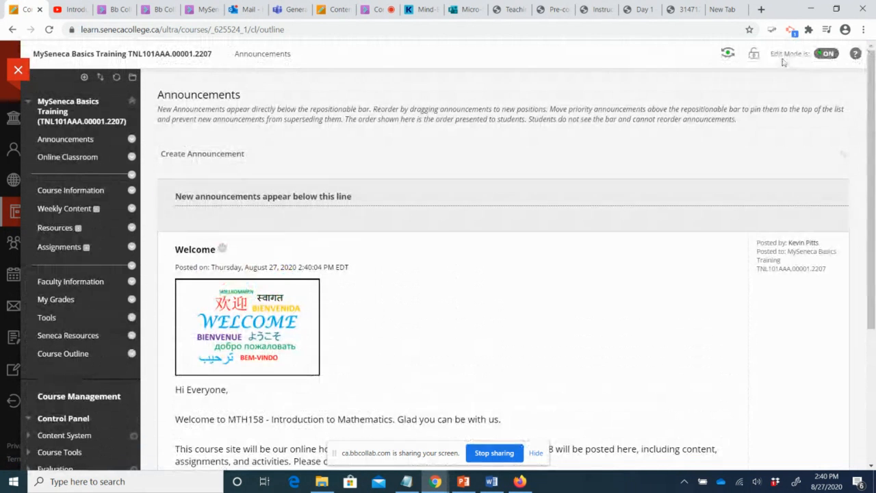
pyautogui.click(728, 54)
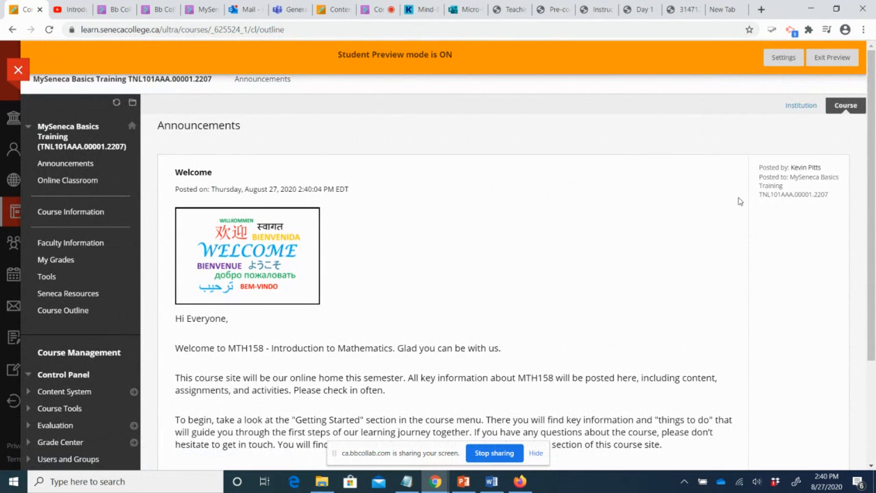
pyautogui.scroll(-2, 305, 321)
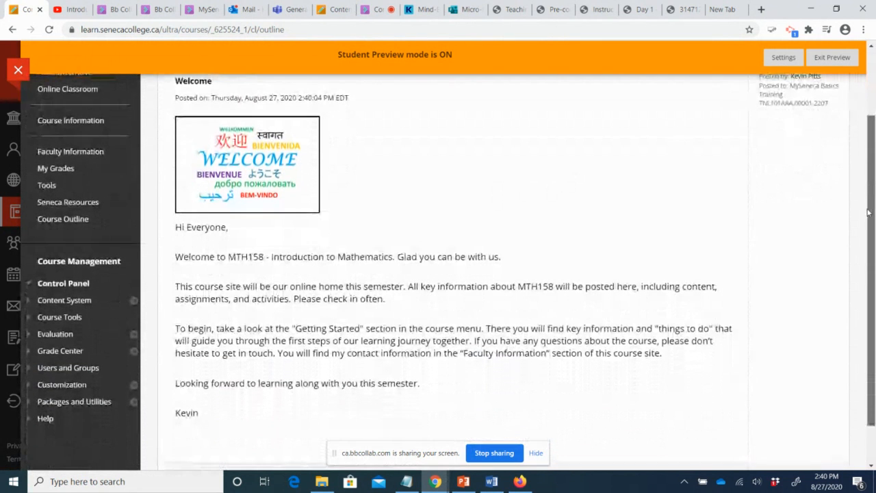
pyautogui.moveTo(197, 255); pyautogui.dragTo(504, 262)
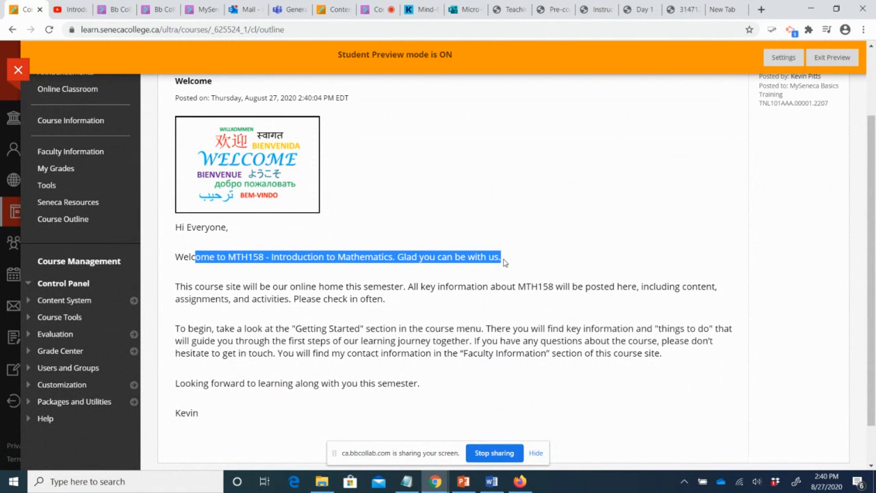
pyautogui.moveTo(204, 287); pyautogui.dragTo(317, 297)
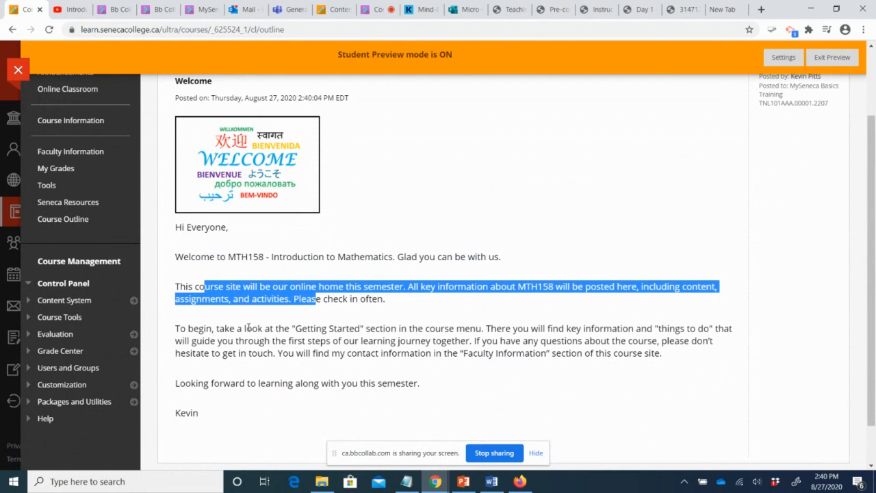
pyautogui.click(297, 330)
pyautogui.moveTo(298, 329); pyautogui.dragTo(362, 329)
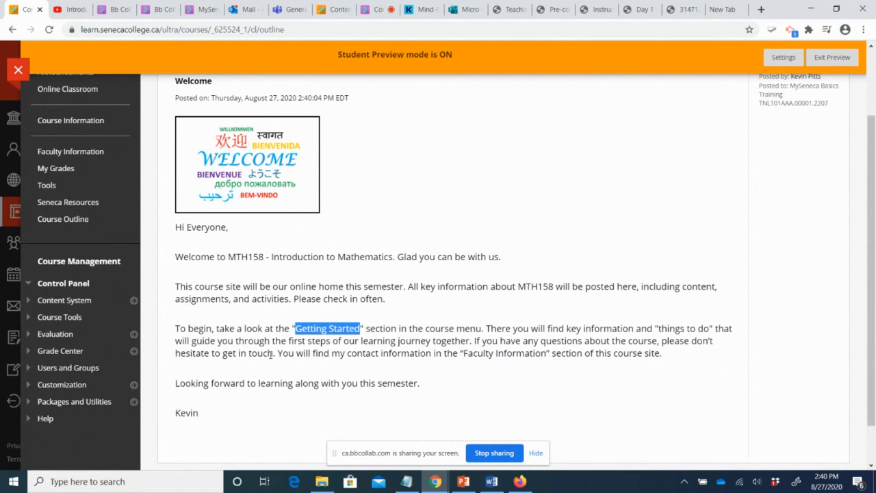
pyautogui.moveTo(463, 354); pyautogui.dragTo(547, 355)
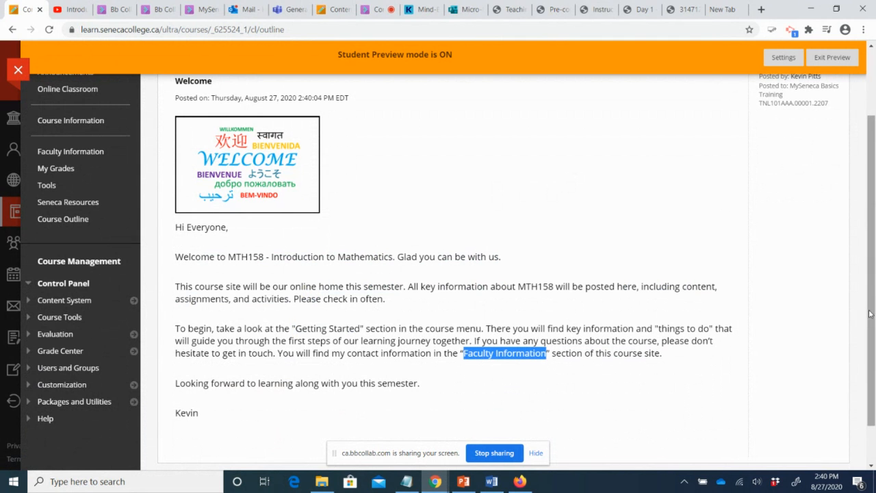
pyautogui.scroll(2, 256, 163)
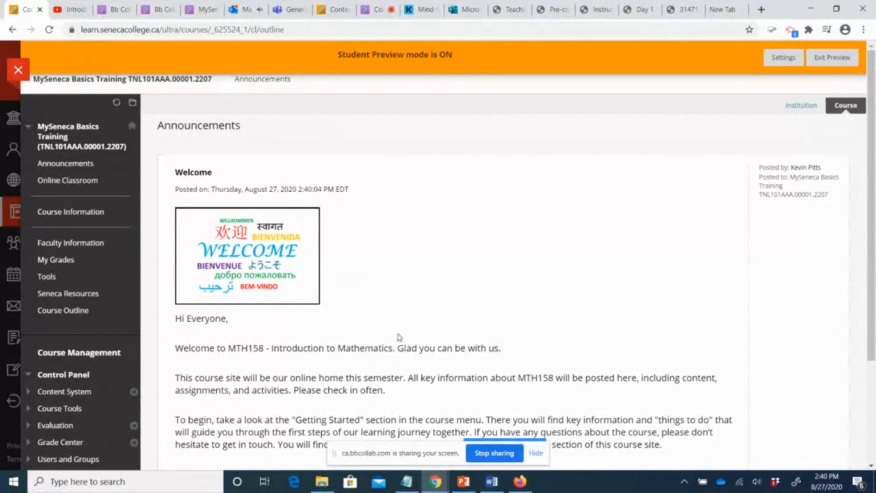
pyautogui.click(494, 453)
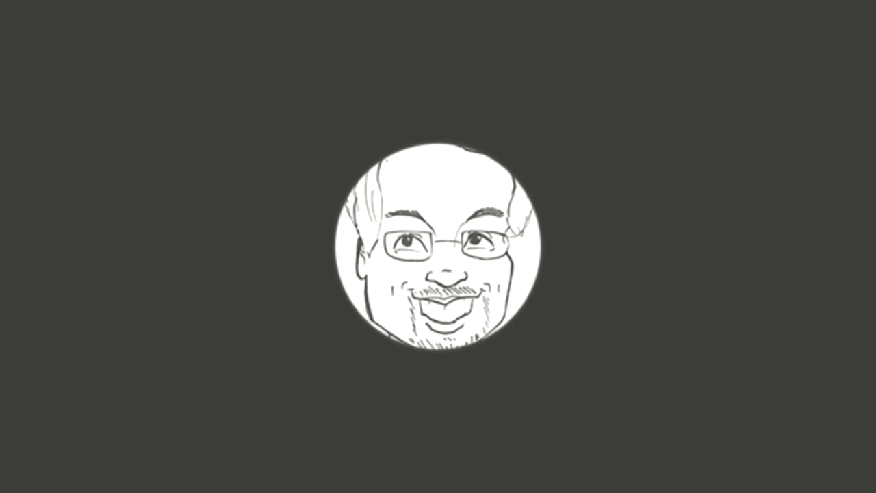
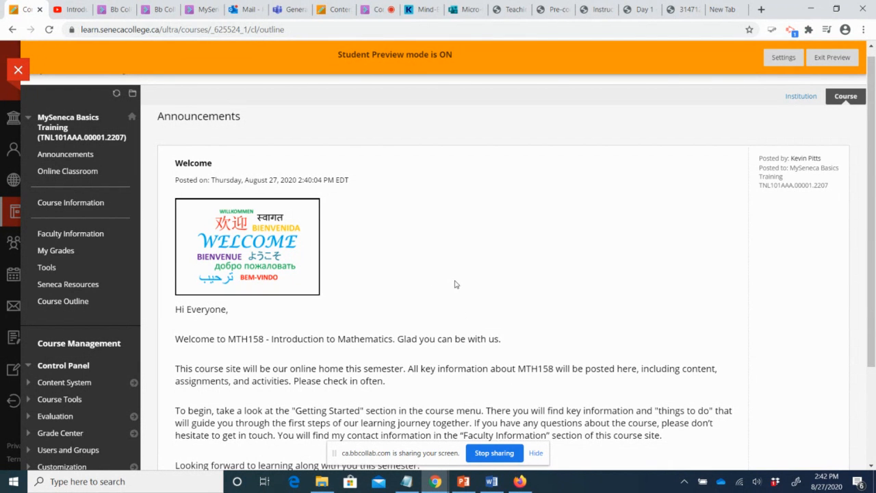
# - Exit student preview, keeping the preview user and all data
pyautogui.scroll(1, 438, 279)
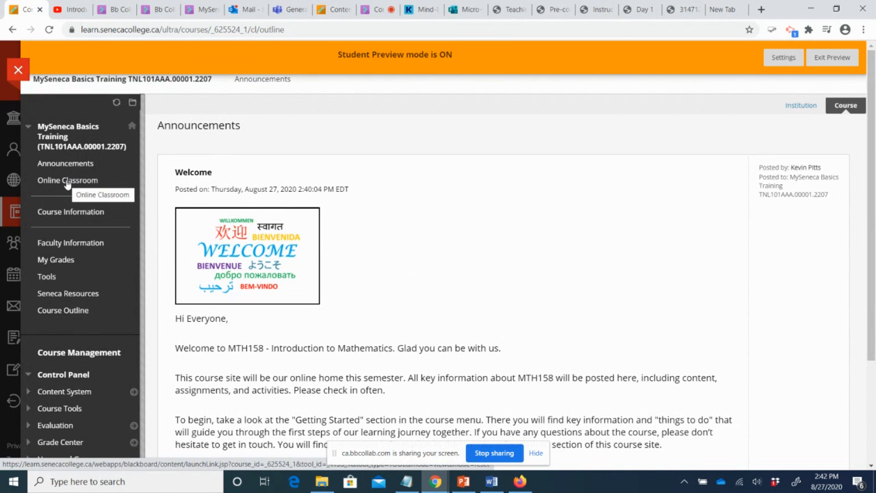
pyautogui.click(833, 58)
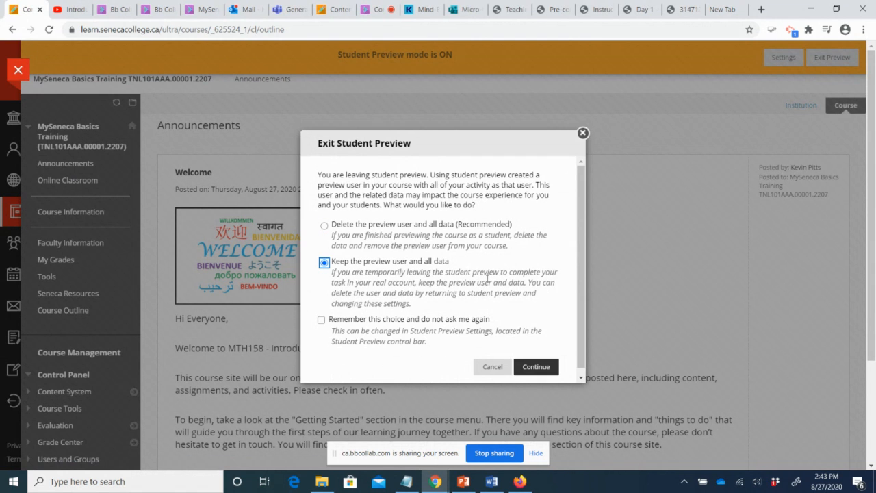
pyautogui.click(396, 262)
pyautogui.click(546, 369)
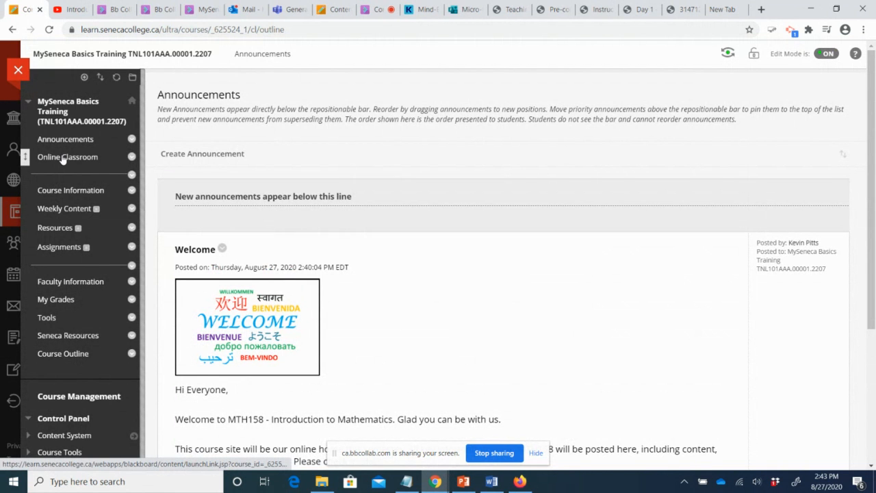
# - Add a Blackboard Collaborate Ultra tool link named "Online Classroom", available to users, and move it directly below Announcements in the course menu
pyautogui.click(85, 77)
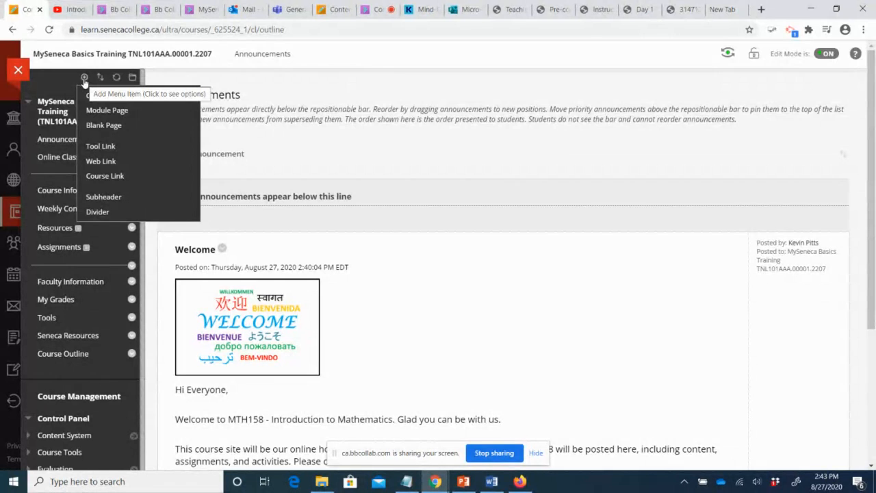
pyautogui.click(103, 145)
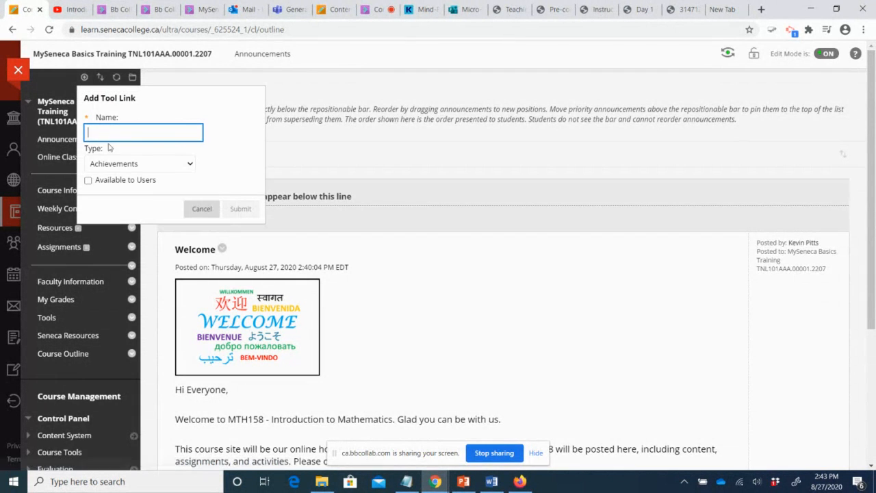
pyautogui.write('Online Classroom')
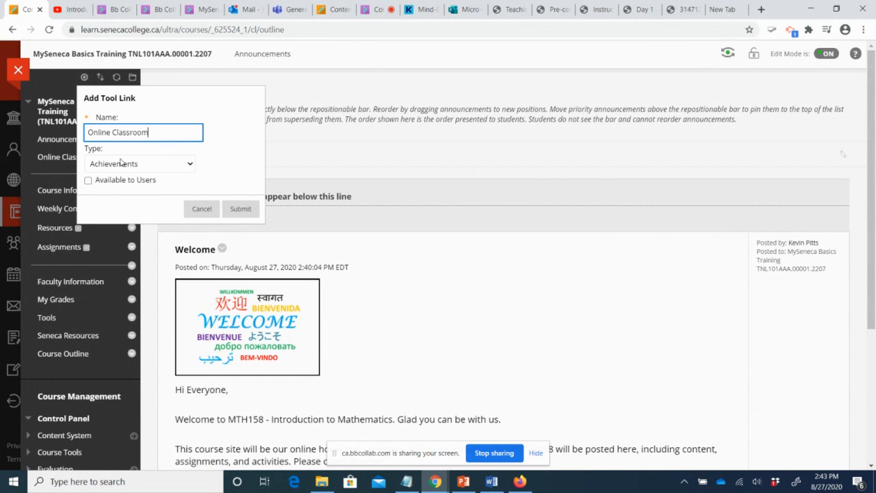
pyautogui.click(122, 164)
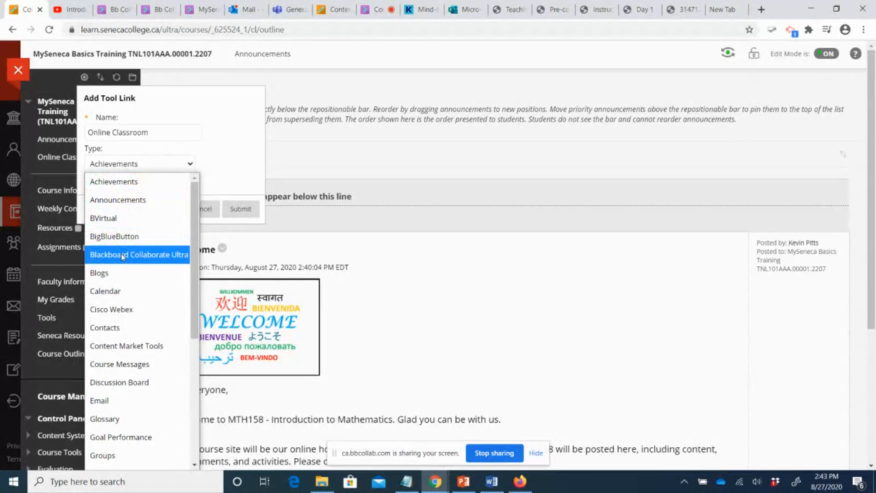
pyautogui.click(121, 254)
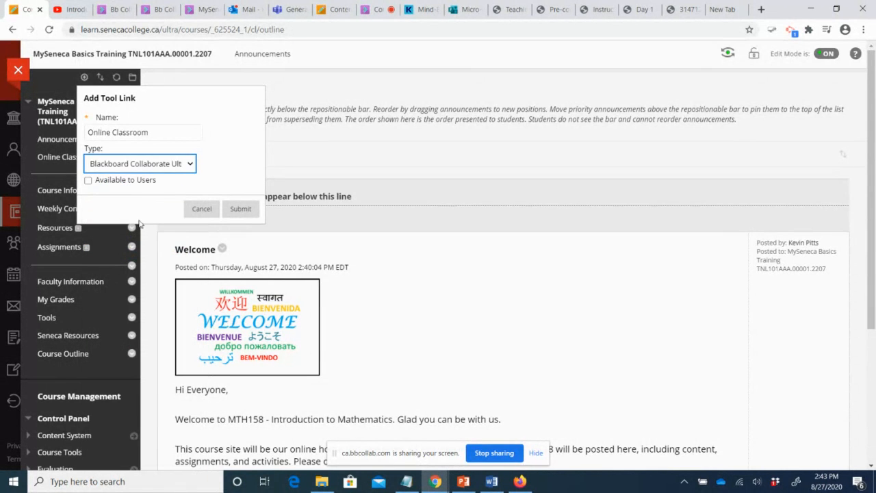
pyautogui.click(157, 164)
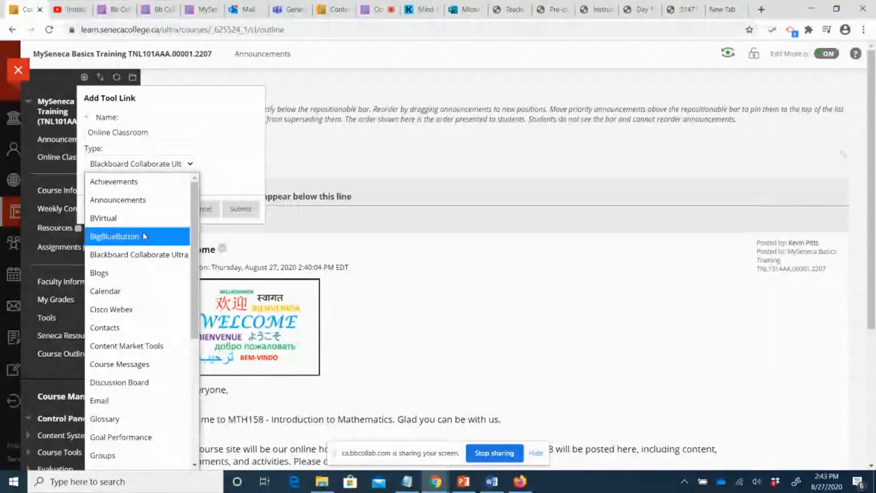
pyautogui.click(140, 254)
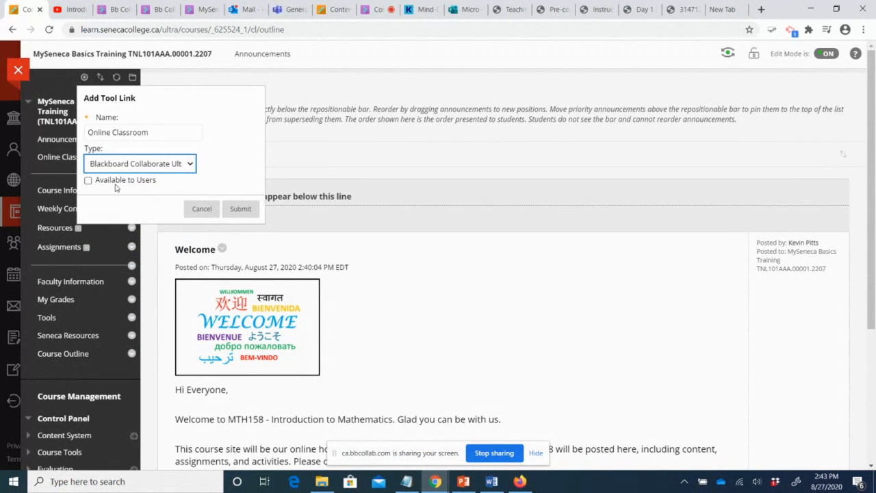
pyautogui.click(88, 181)
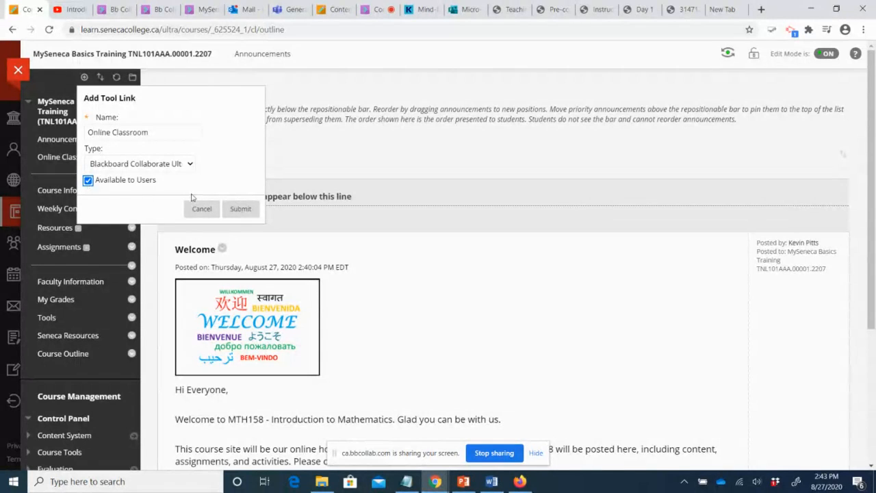
pyautogui.click(238, 210)
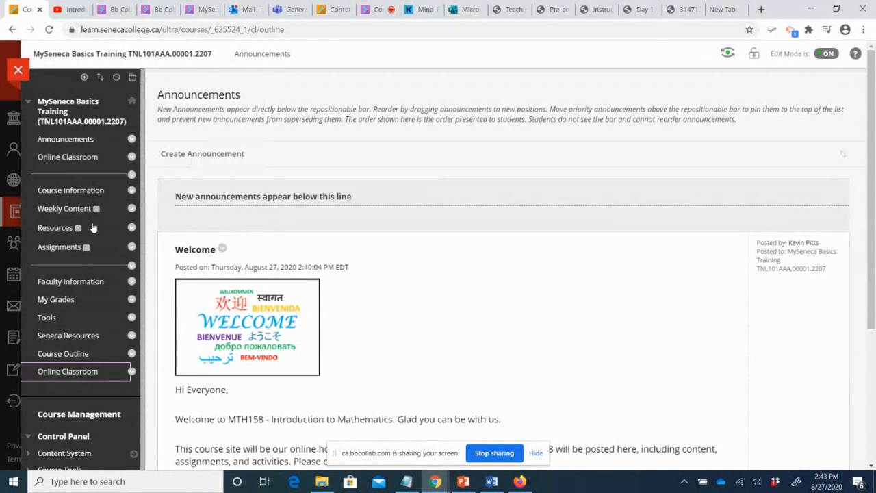
pyautogui.moveTo(27, 374); pyautogui.dragTo(25, 155)
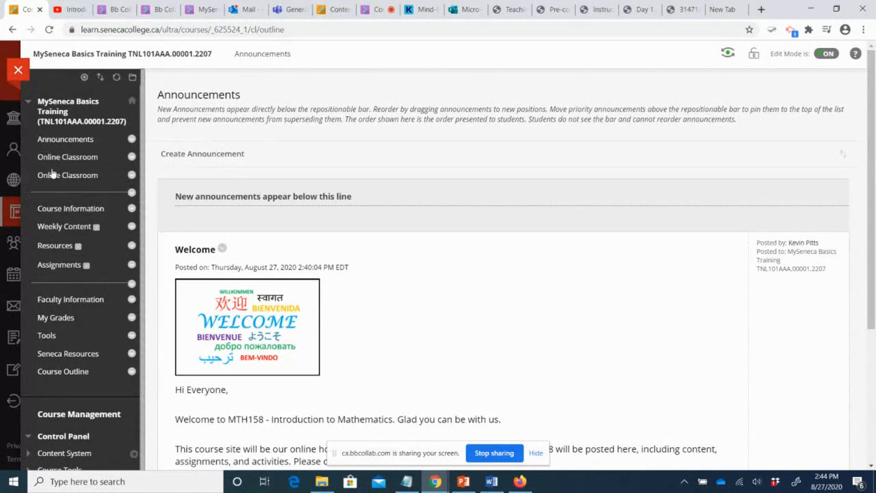
# - Open the Lecture Recordings session in the Online Classroom and review its event details and session settings
pyautogui.click(93, 158)
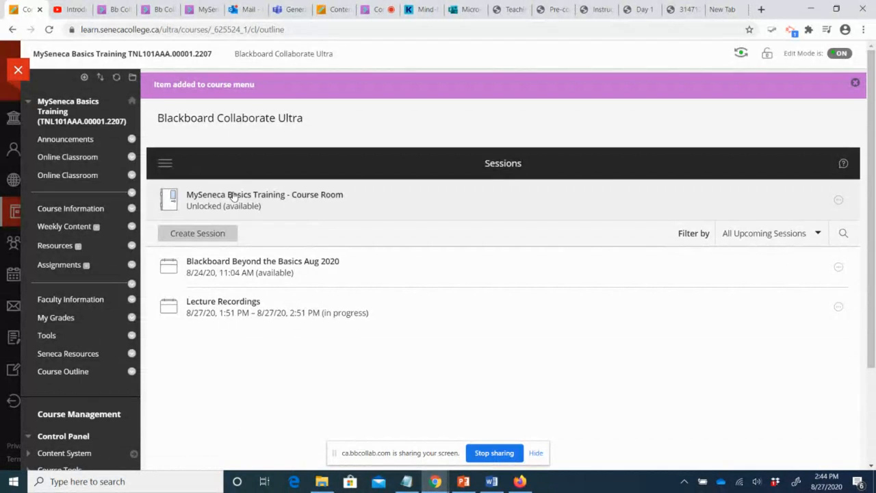
pyautogui.click(223, 306)
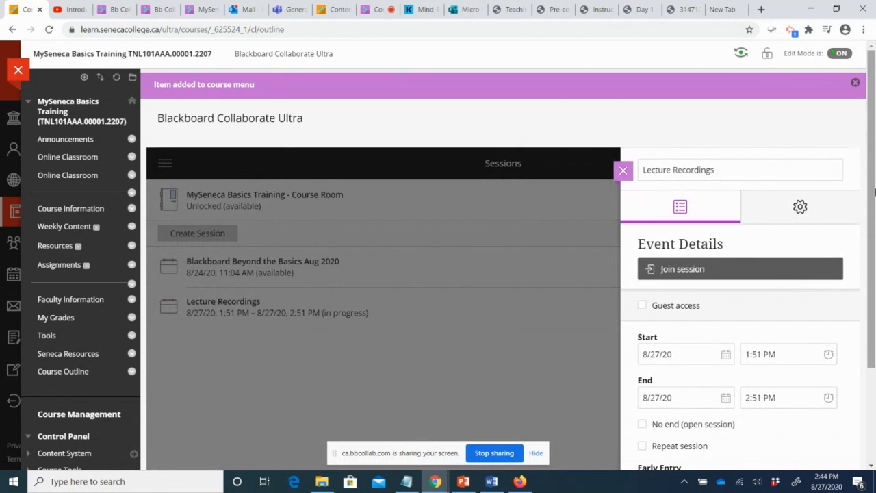
pyautogui.scroll(-2, 851, 198)
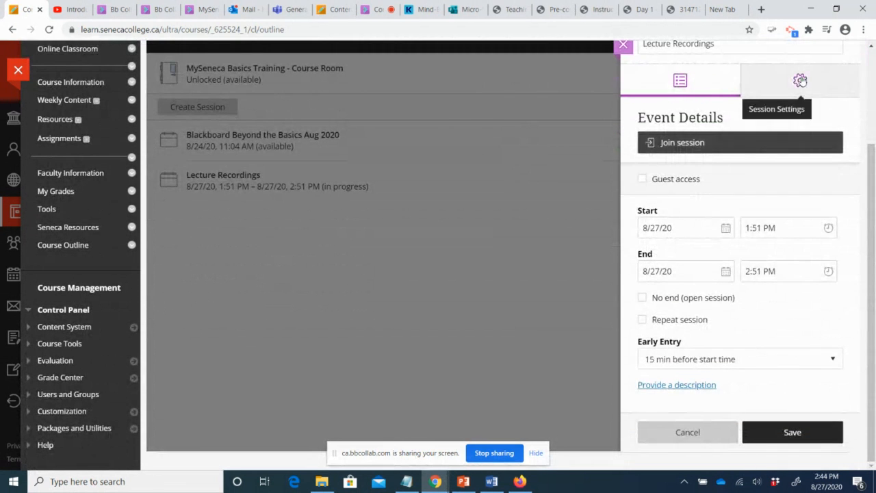
pyautogui.click(800, 81)
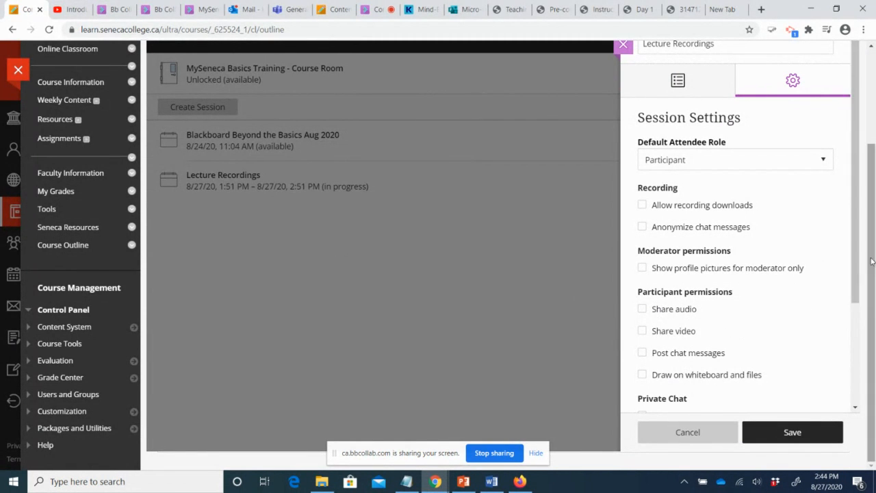
pyautogui.scroll(2, 871, 260)
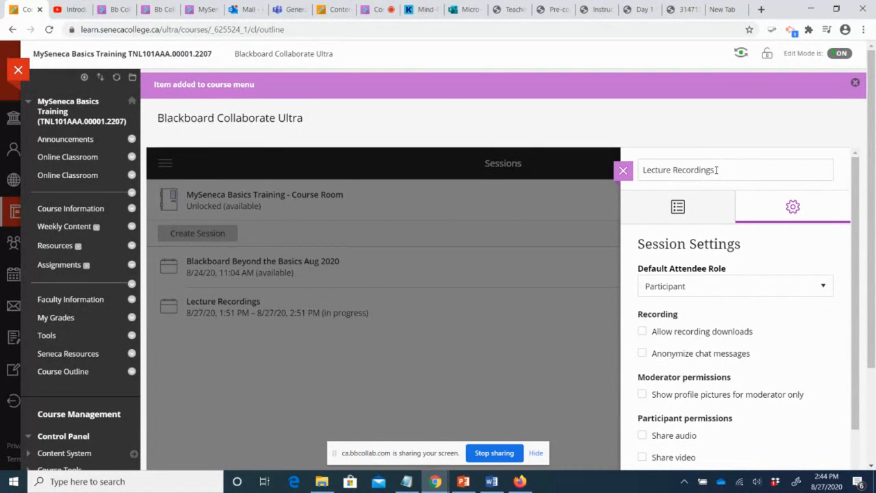
# - Rename the Lecture Recordings session with the instructor's first name followed by "'s Personal Space" and save it
pyautogui.moveTo(717, 170); pyautogui.dragTo(627, 174)
pyautogui.click(725, 170)
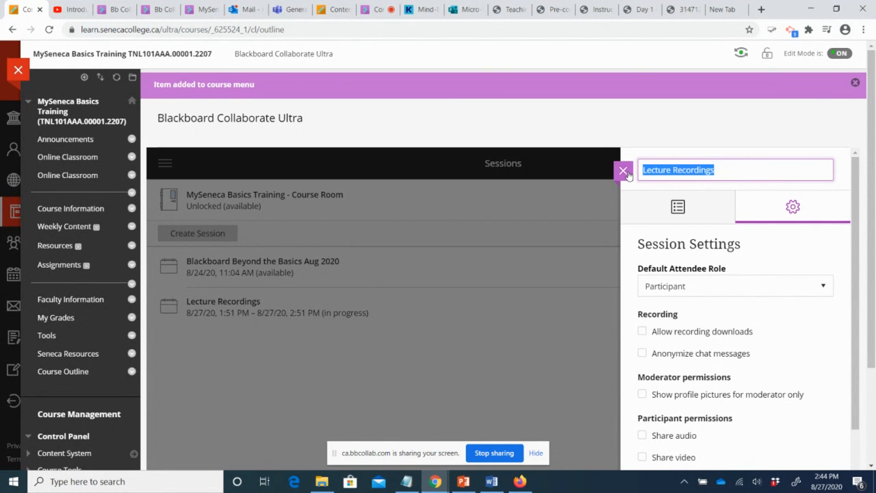
pyautogui.write('Kevin')
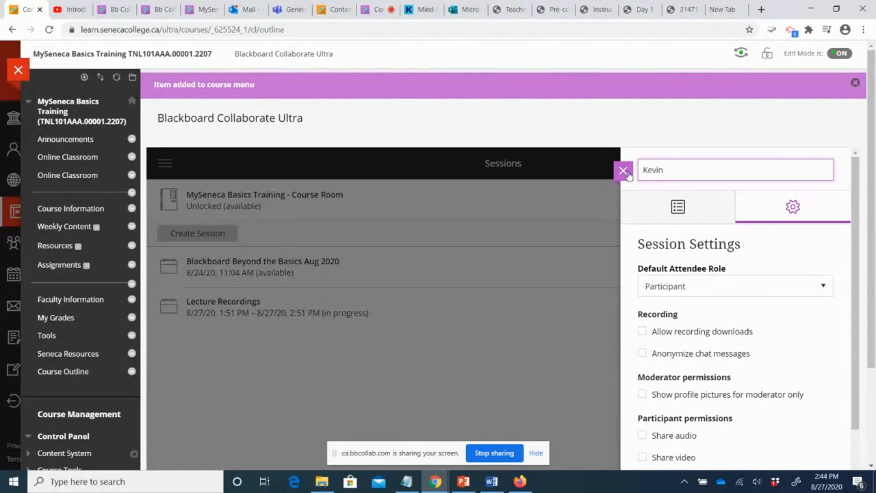
pyautogui.write("'s Personal Space")
pyautogui.scroll(-3, 868, 335)
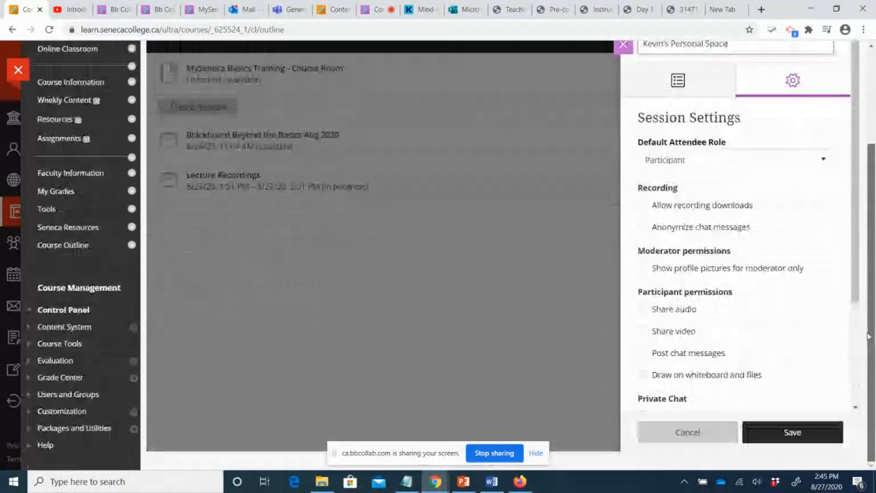
pyautogui.click(787, 433)
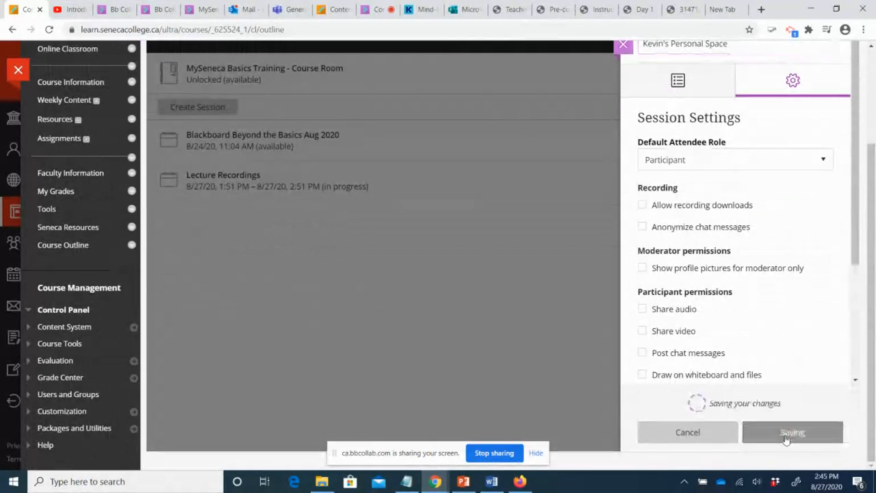
# - Reopen the renamed Personal Space session and join it
pyautogui.click(367, 340)
pyautogui.click(239, 183)
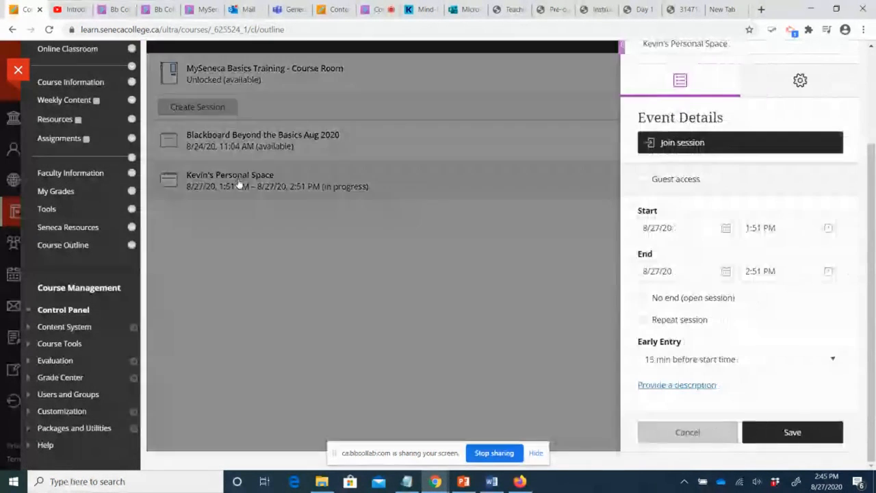
pyautogui.click(667, 142)
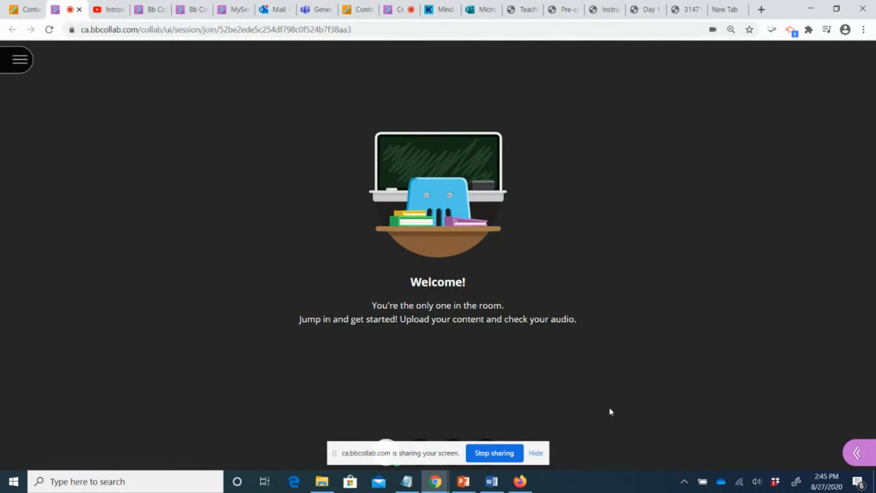
# - Add week2-online-class.pptx from the Summer Conference folder in Webinars to the session's files for sharing
pyautogui.click(855, 455)
pyautogui.click(764, 452)
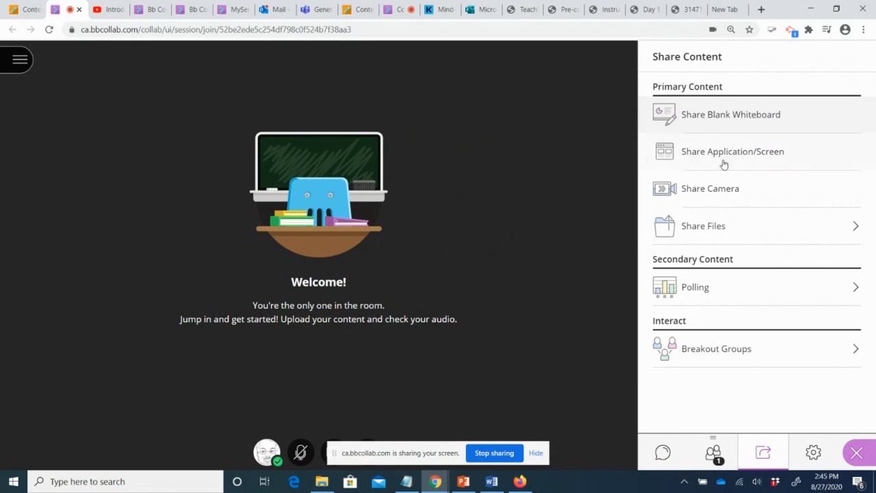
pyautogui.click(713, 231)
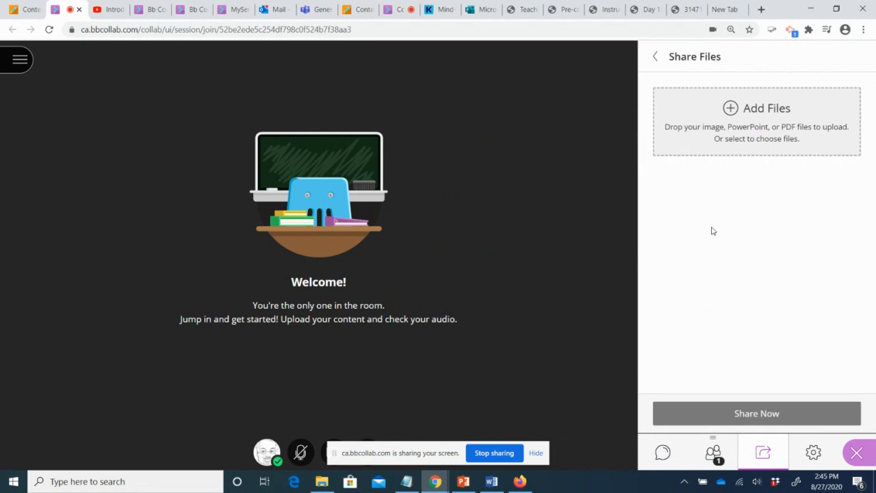
pyautogui.click(730, 108)
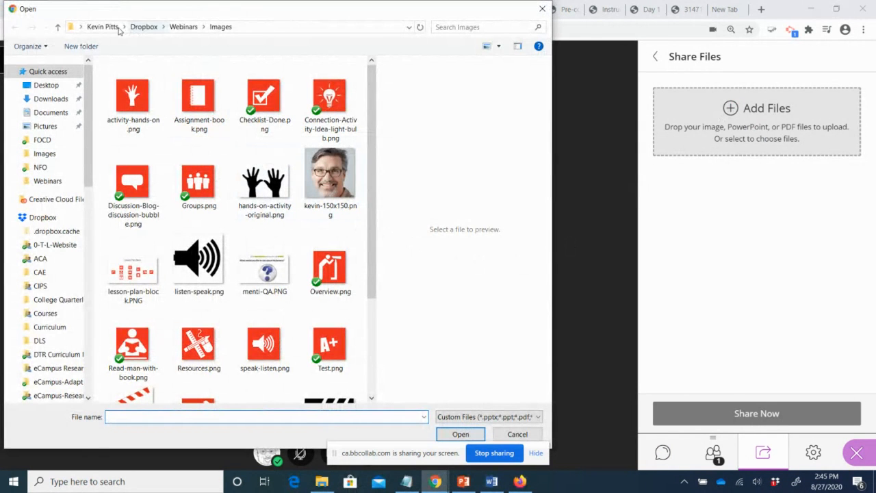
pyautogui.click(176, 31)
pyautogui.doubleClick(143, 143)
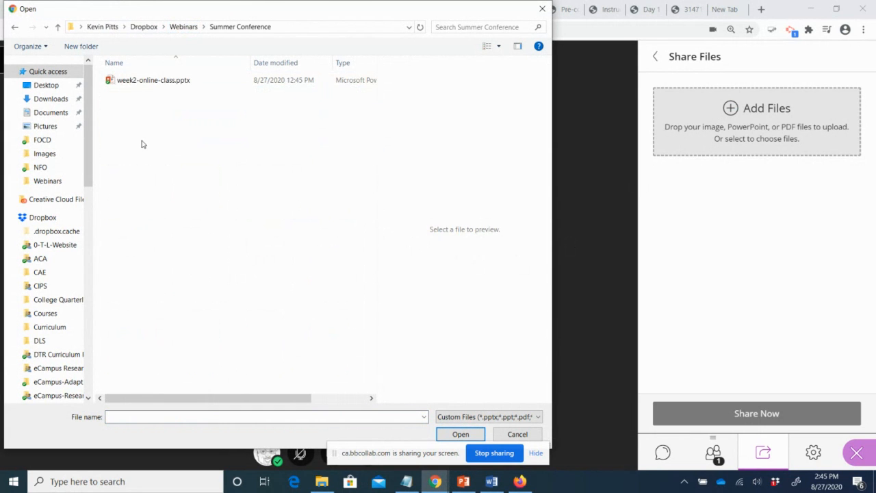
pyautogui.click(152, 88)
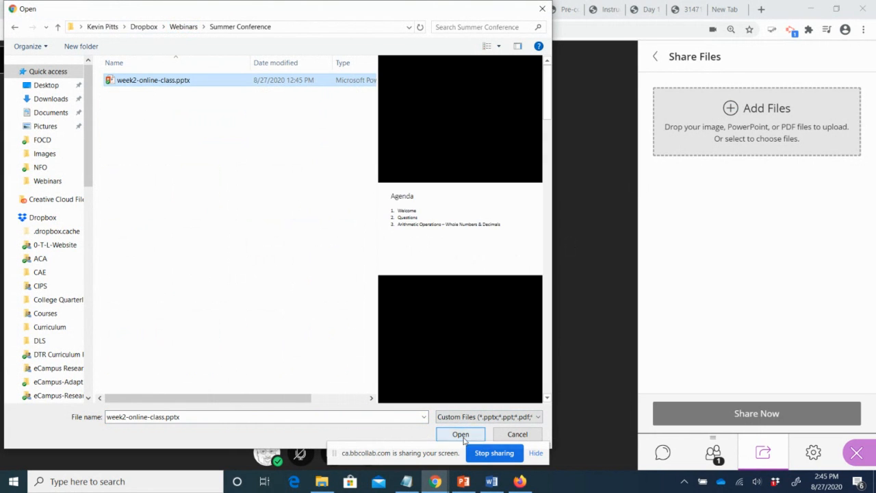
pyautogui.click(460, 434)
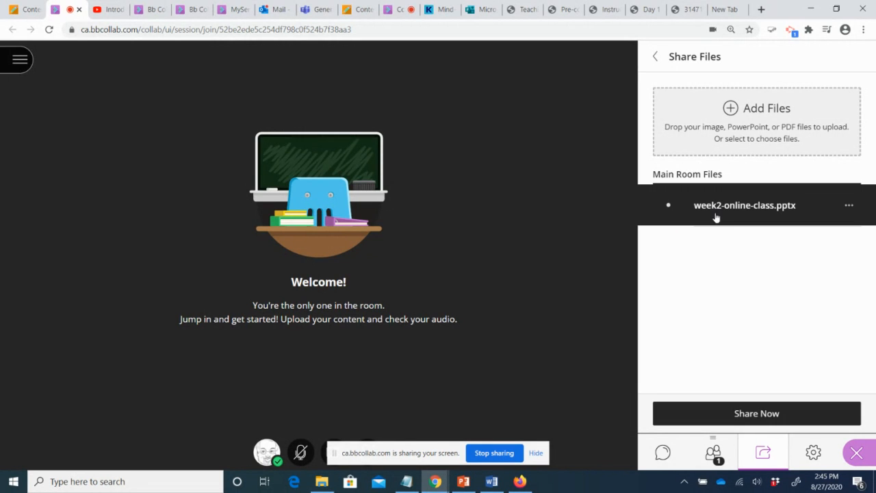
# - Share week2-online-class.pptx with the room, starting at slide 02, the rounding exercise
pyautogui.click(716, 216)
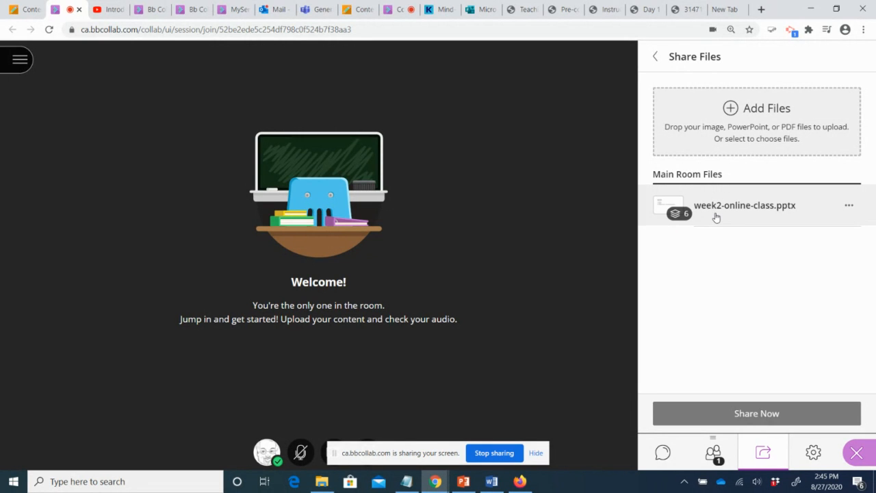
pyautogui.click(744, 217)
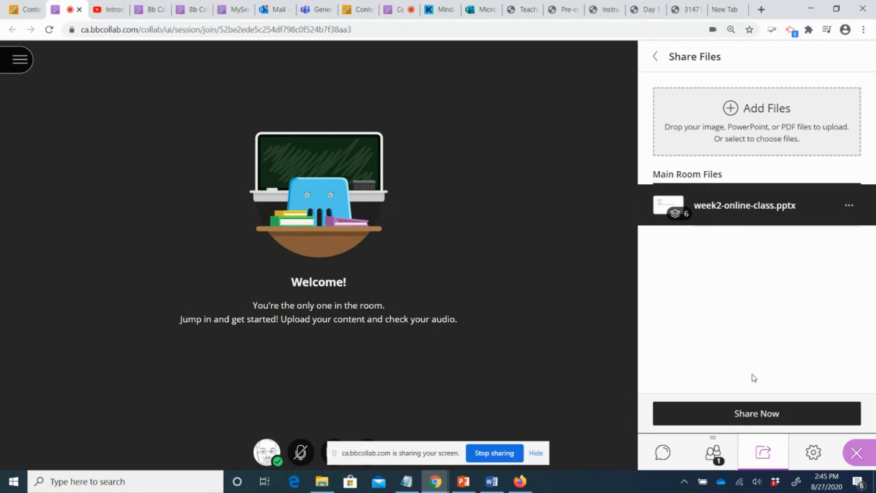
pyautogui.click(756, 415)
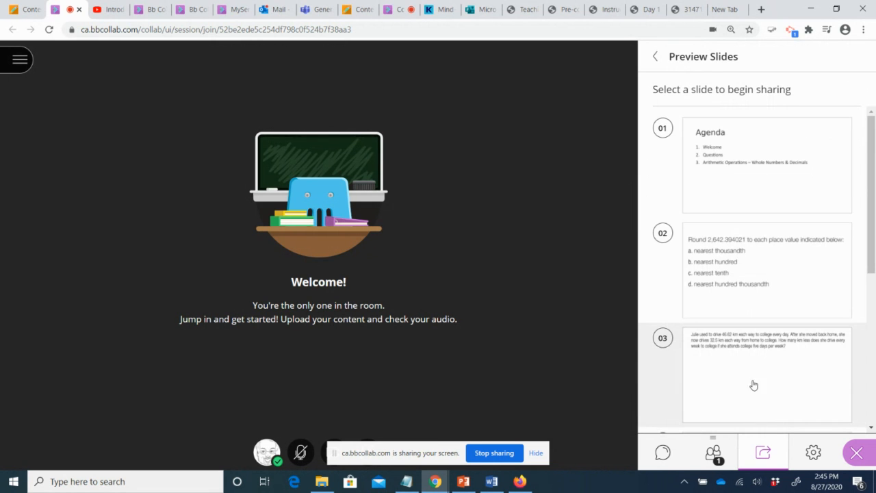
pyautogui.click(719, 290)
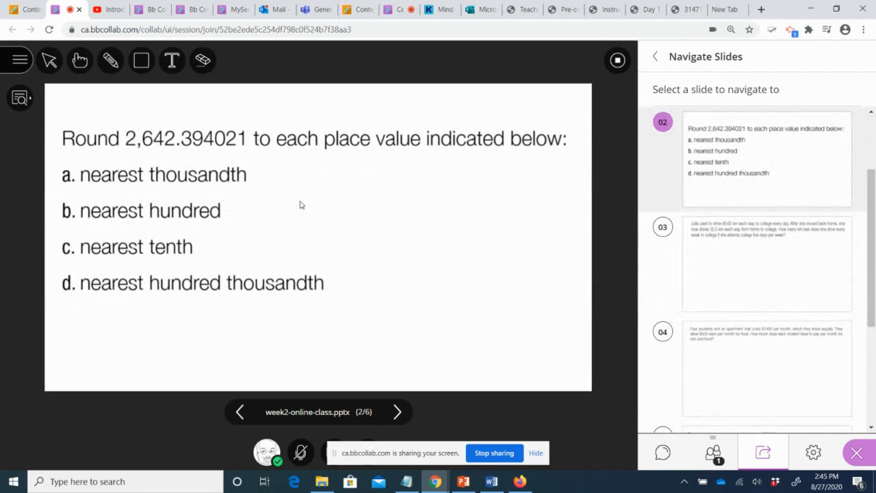
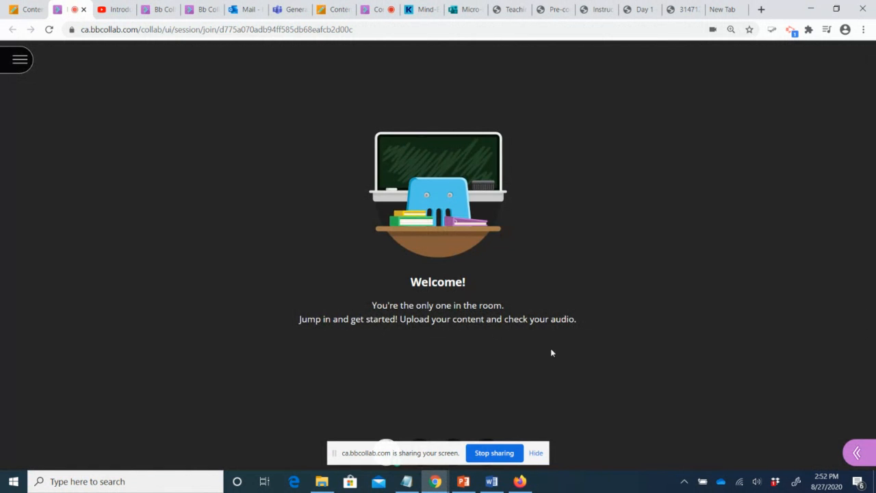
# - Share a blank whiteboard in the newly joined Collaborate session
pyautogui.click(857, 452)
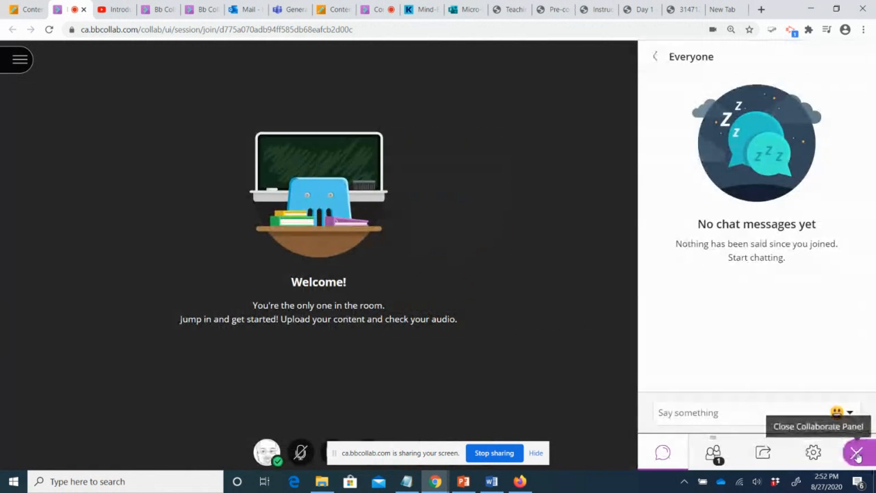
pyautogui.click(762, 454)
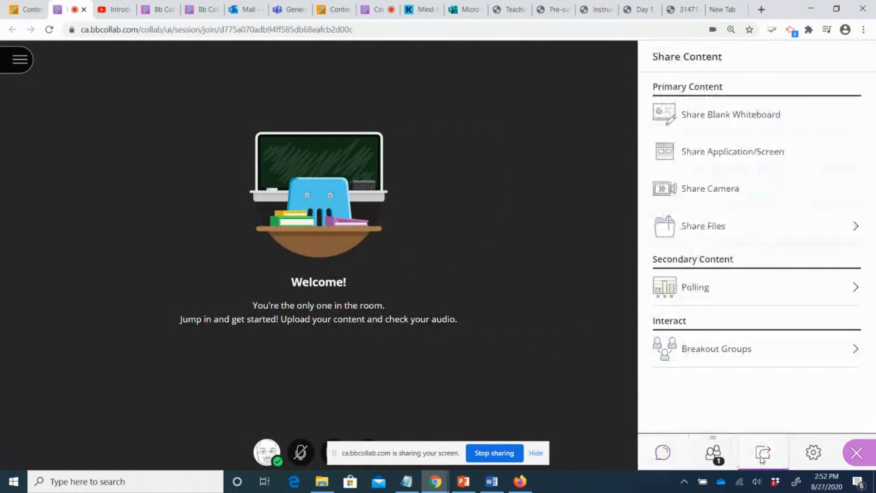
pyautogui.click(693, 118)
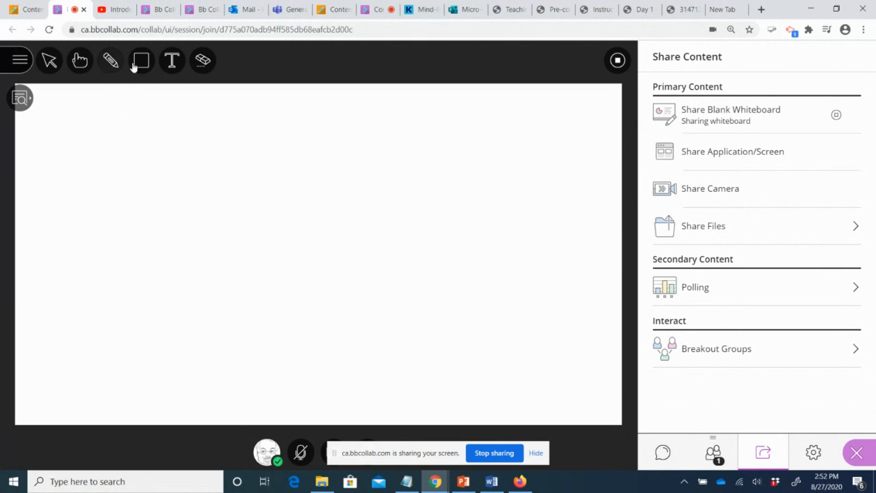
# - Add the text "Agenda" to the blank whiteboard
pyautogui.click(172, 60)
pyautogui.click(168, 170)
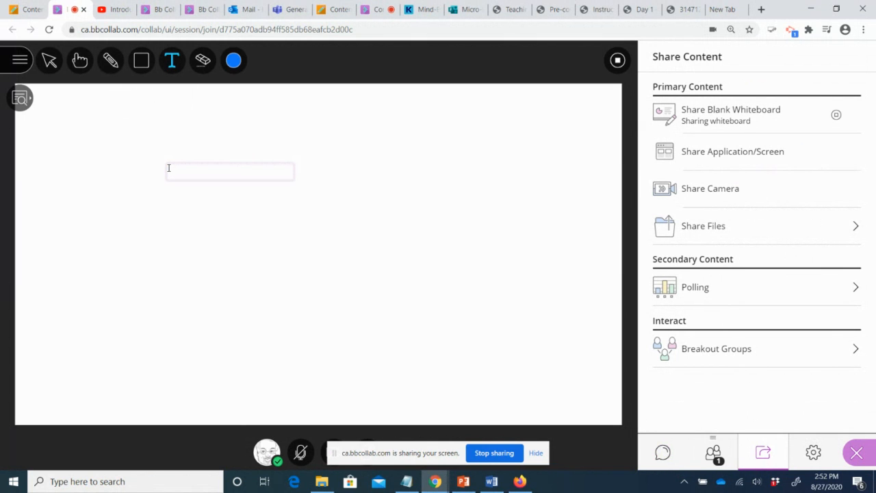
pyautogui.write('Agenda')
pyautogui.press('Return')
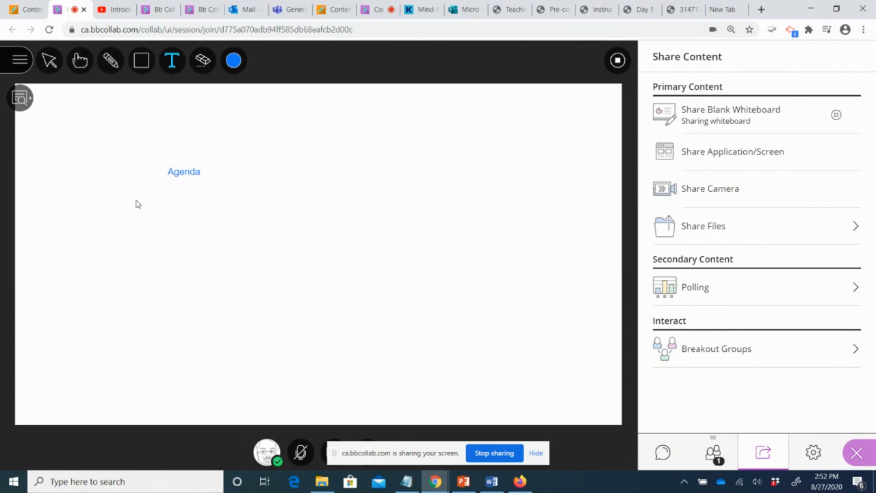
# - Enlarge the Agenda text and move it toward the whiteboard's upper left, and clear the whiteboard
pyautogui.click(48, 60)
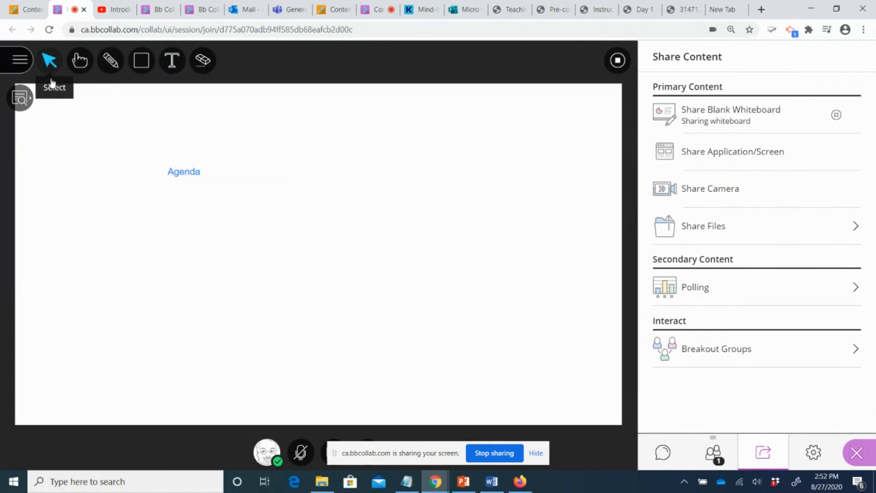
pyautogui.click(169, 172)
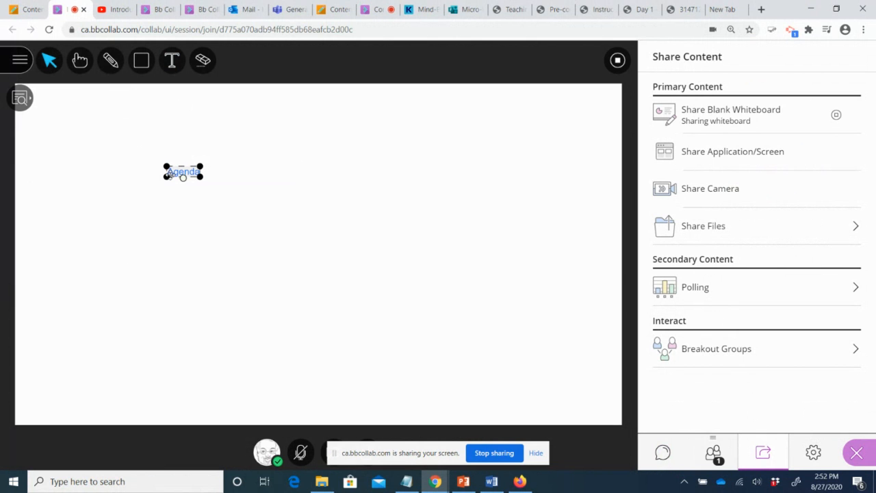
pyautogui.moveTo(200, 177); pyautogui.dragTo(232, 215)
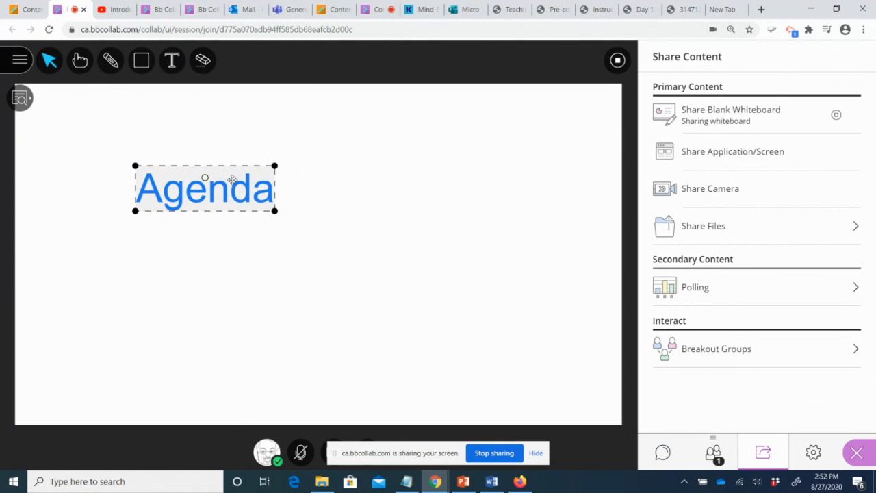
pyautogui.moveTo(232, 180); pyautogui.dragTo(202, 123)
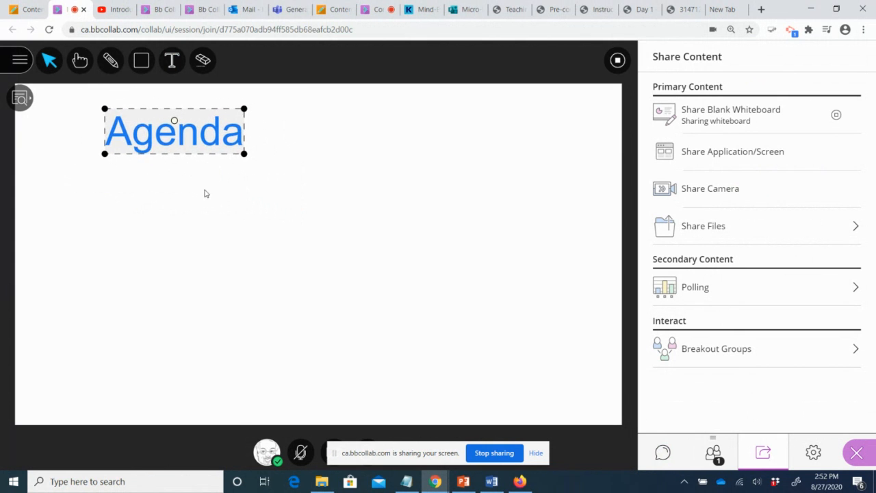
pyautogui.click(204, 193)
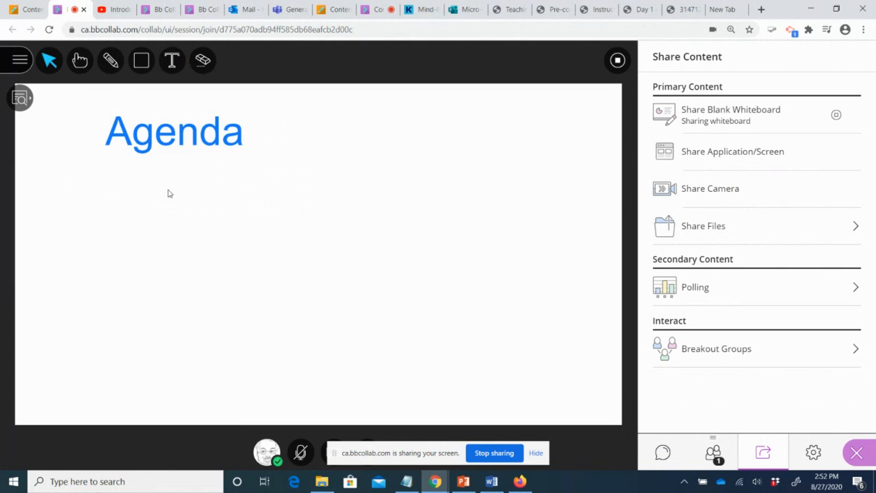
pyautogui.click(204, 63)
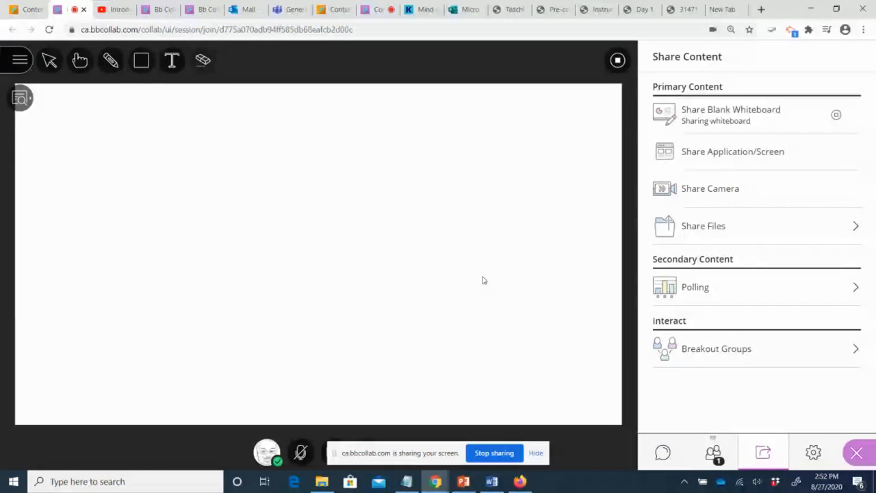
# - Add a new "Agenda" heading near the whiteboard's upper left and enlarge it
pyautogui.click(171, 71)
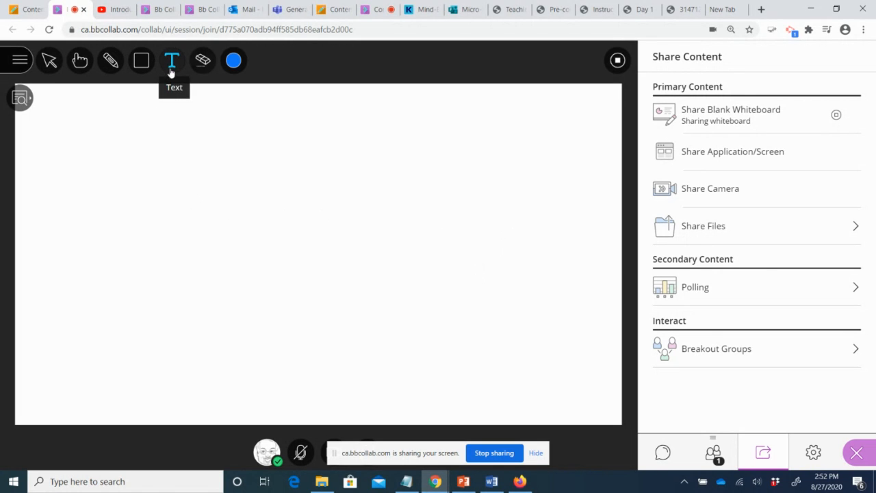
pyautogui.click(156, 131)
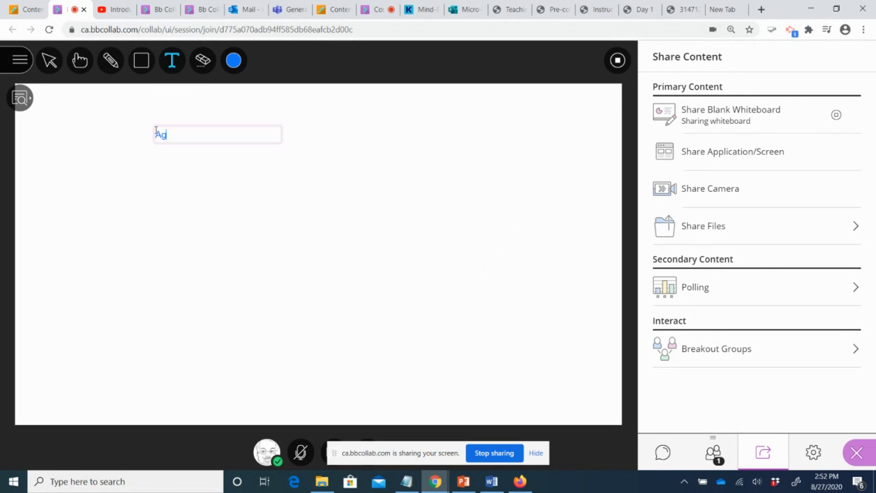
pyautogui.write('Agenda')
pyautogui.press('Return')
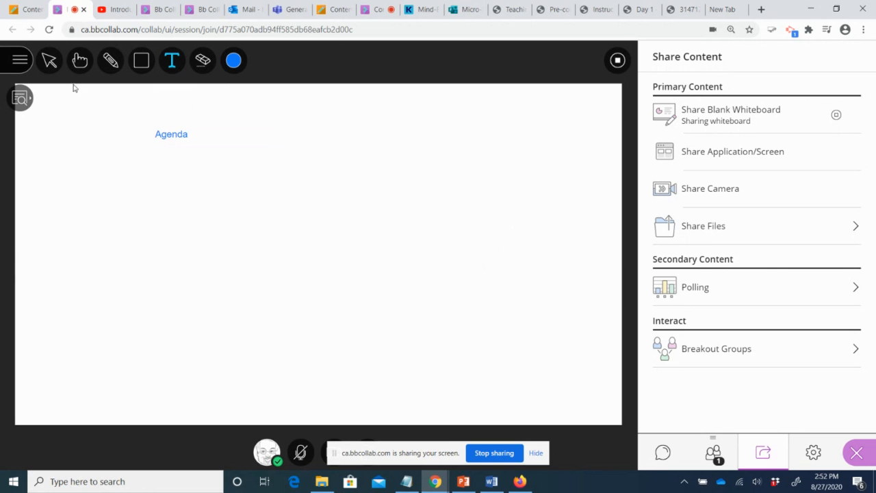
pyautogui.click(52, 62)
pyautogui.click(168, 135)
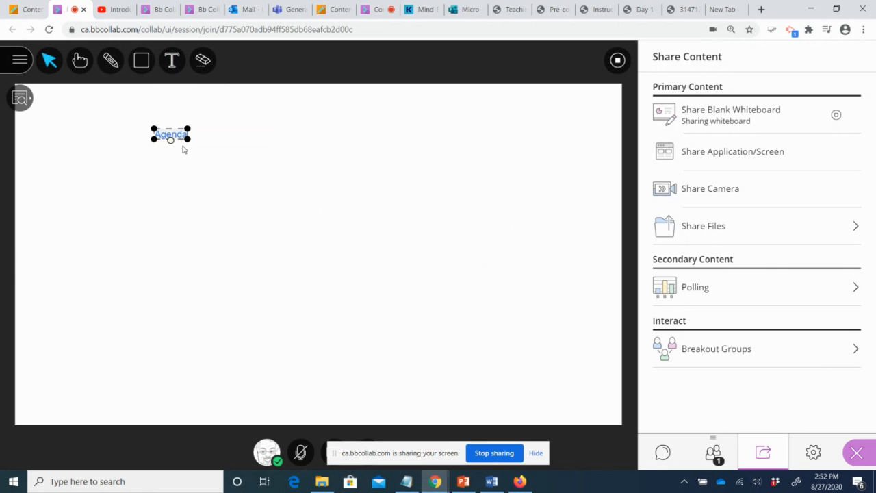
pyautogui.moveTo(188, 140); pyautogui.dragTo(167, 127)
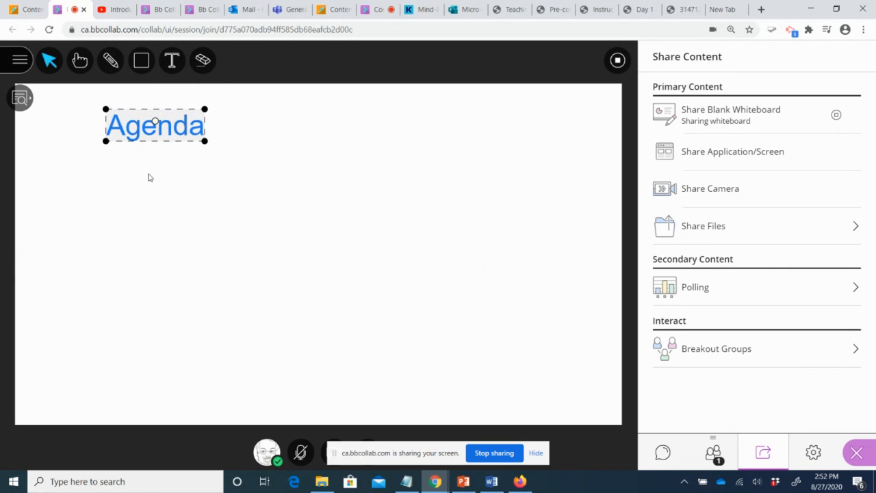
pyautogui.click(152, 176)
# - Add the item "1) Welcome" below the Agenda heading and enlarge it to slightly smaller than the heading
pyautogui.click(172, 61)
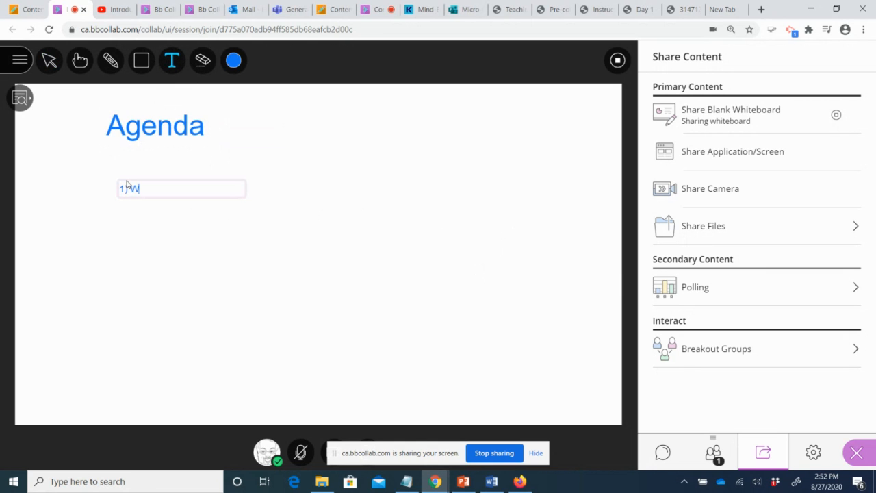
pyautogui.click(127, 185)
pyautogui.write('1) Welcome')
pyautogui.press('Return')
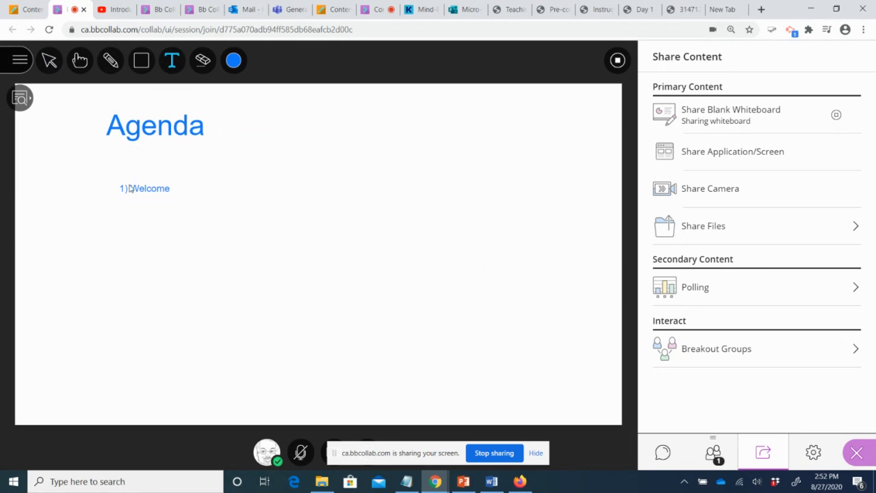
pyautogui.click(165, 245)
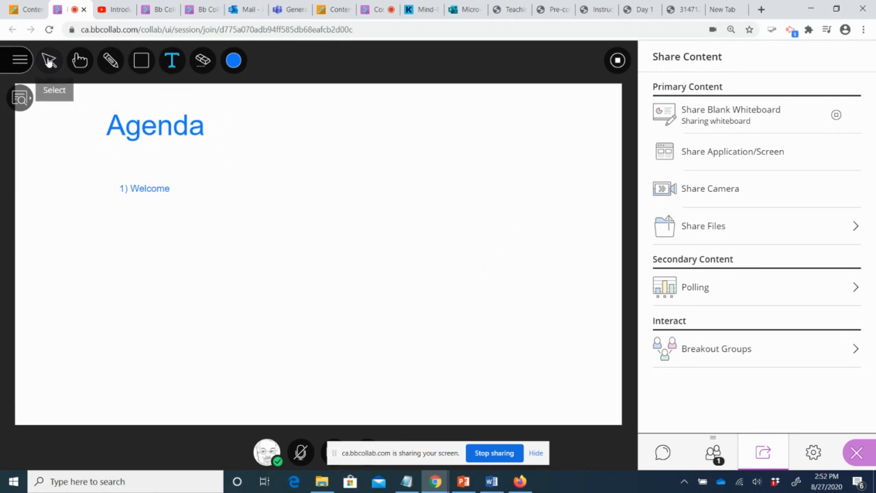
pyautogui.click(48, 61)
pyautogui.click(133, 185)
pyautogui.moveTo(170, 192); pyautogui.dragTo(235, 209)
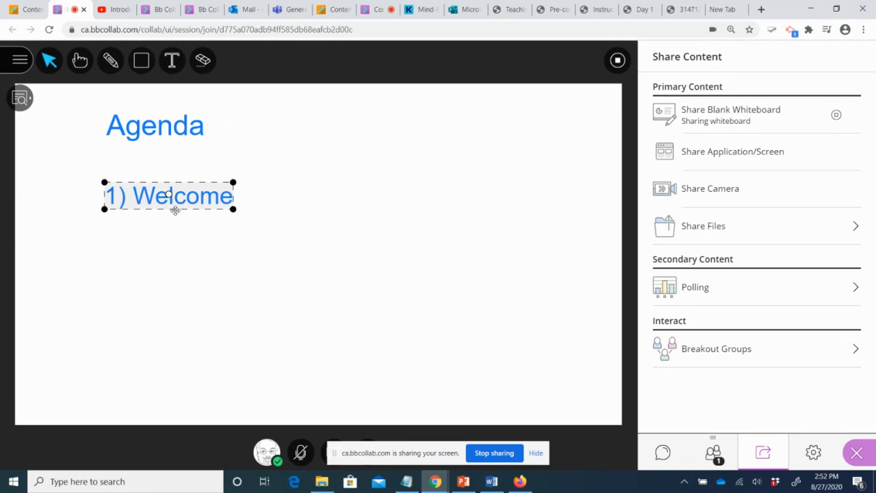
# - Sketch a freehand blue figure with an oval body, flared base and side arms in the empty area beside the agenda text
pyautogui.click(110, 60)
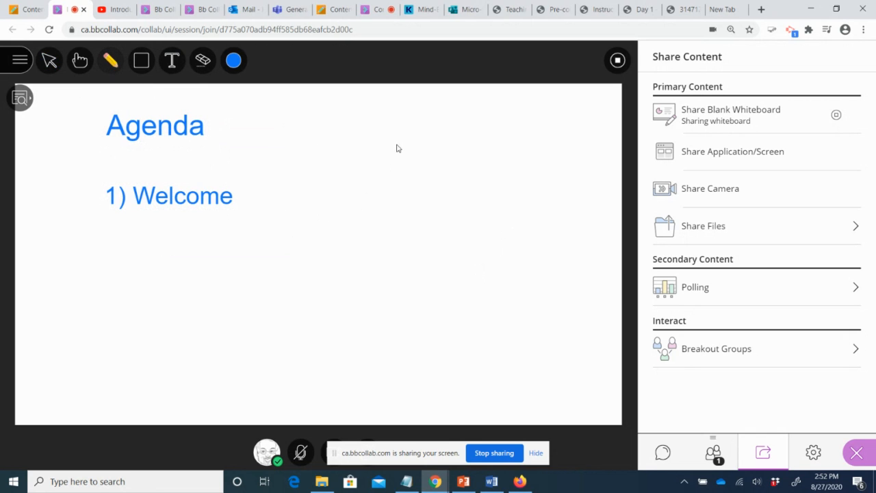
pyautogui.moveTo(409, 144)
pyautogui.mouseDown()
pyautogui.moveTo(391, 154)
pyautogui.moveTo(400, 184)
pyautogui.mouseUp()
pyautogui.moveTo(411, 145); pyautogui.dragTo(404, 188)
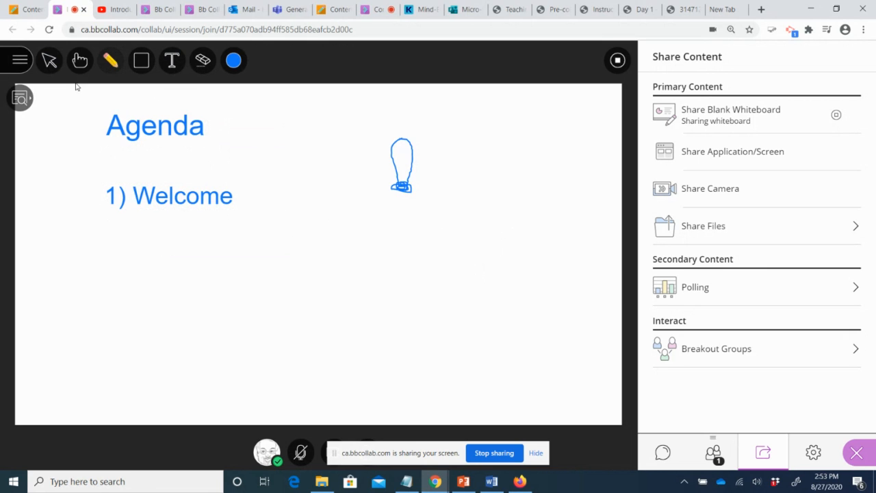
pyautogui.moveTo(396, 198)
pyautogui.mouseDown()
pyautogui.moveTo(411, 211)
pyautogui.moveTo(411, 198)
pyautogui.moveTo(417, 234)
pyautogui.moveTo(386, 235)
pyautogui.moveTo(416, 239)
pyautogui.mouseUp()
pyautogui.moveTo(389, 180)
pyautogui.mouseDown()
pyautogui.moveTo(360, 189)
pyautogui.moveTo(447, 181)
pyautogui.mouseUp()
pyautogui.moveTo(390, 131)
pyautogui.mouseDown()
pyautogui.moveTo(407, 131)
pyautogui.moveTo(400, 147)
pyautogui.moveTo(412, 147)
pyautogui.moveTo(403, 154)
pyautogui.mouseUp()
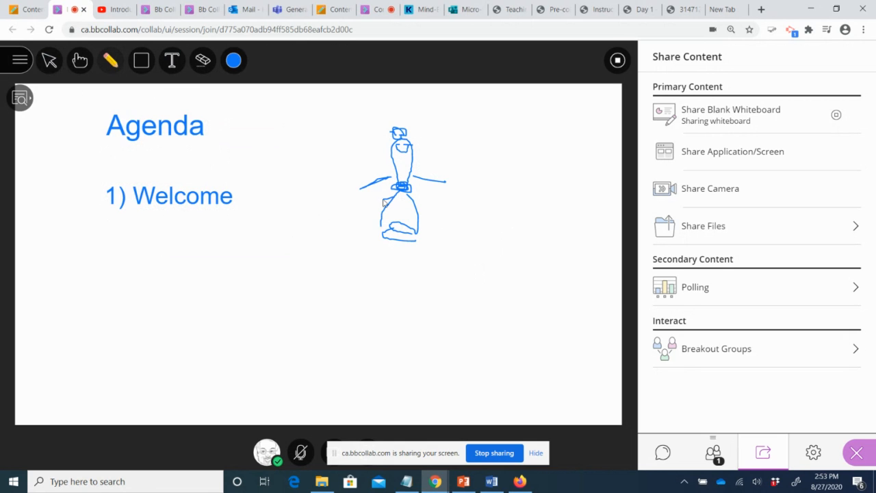
pyautogui.moveTo(384, 201)
pyautogui.mouseDown()
pyautogui.moveTo(364, 205)
pyautogui.moveTo(442, 203)
pyautogui.moveTo(435, 217)
pyautogui.moveTo(416, 208)
pyautogui.mouseUp()
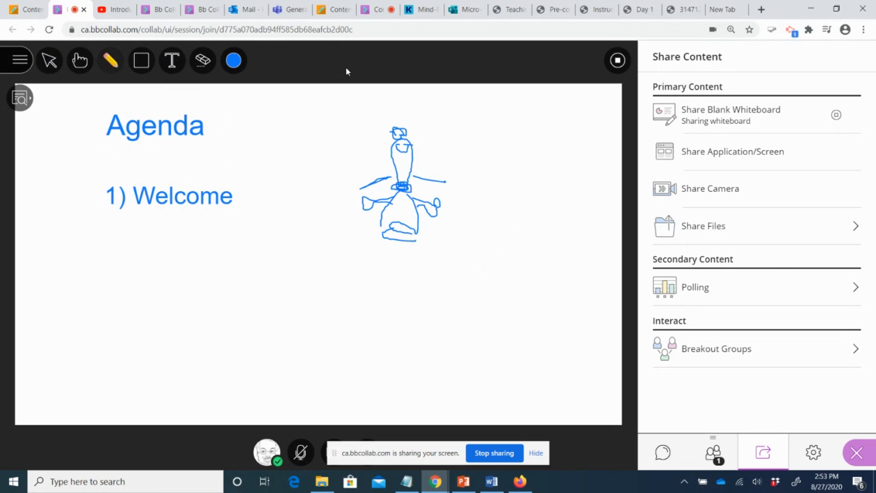
# - Delete the freehand figure from the whiteboard stroke by stroke, keeping the Agenda and Welcome texts
pyautogui.click(48, 61)
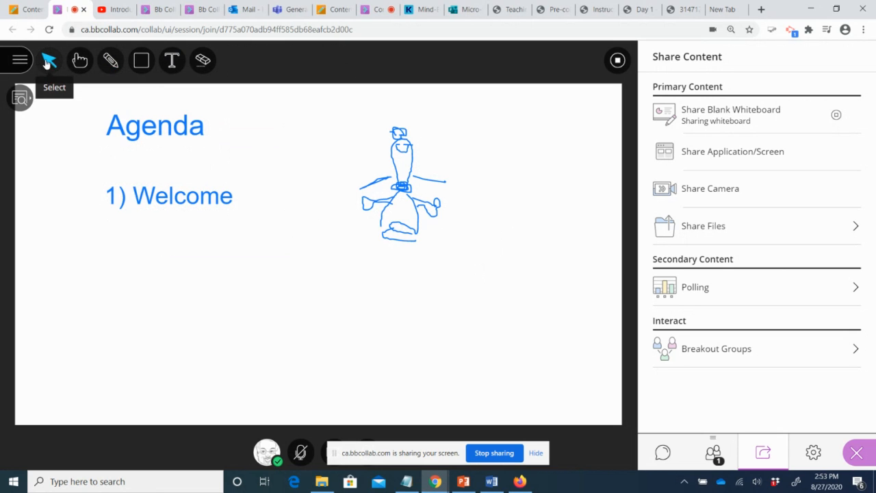
pyautogui.click(398, 133)
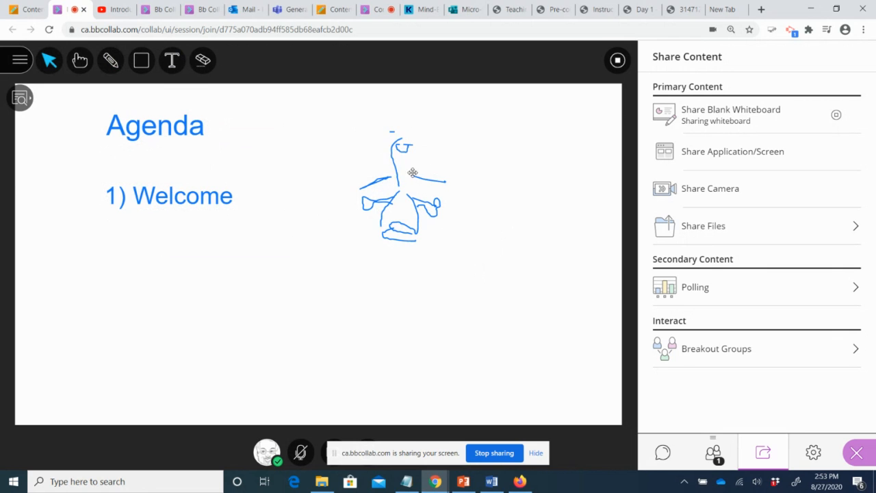
pyautogui.click(429, 180)
pyautogui.press('Delete')
pyautogui.click(408, 147)
pyautogui.press('Delete')
pyautogui.click(428, 205)
pyautogui.press('Delete')
pyautogui.click(386, 204)
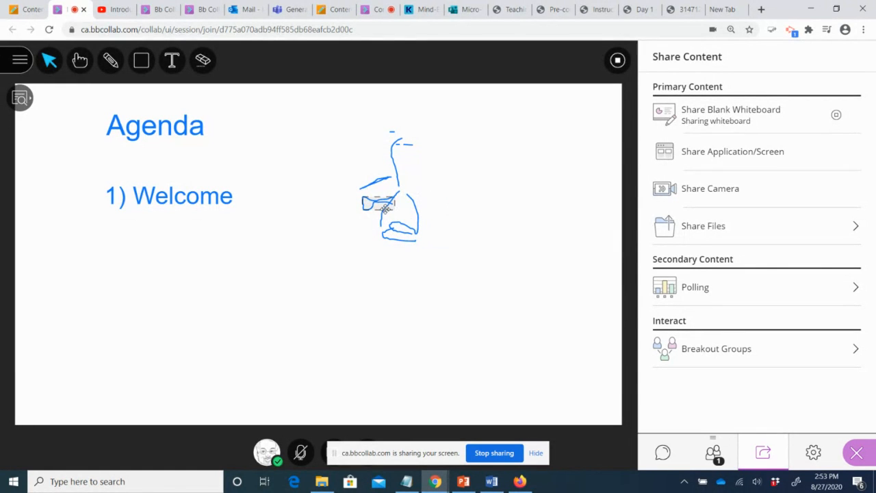
pyautogui.press('Delete')
pyautogui.click(398, 206)
pyautogui.press('Delete')
pyautogui.click(394, 201)
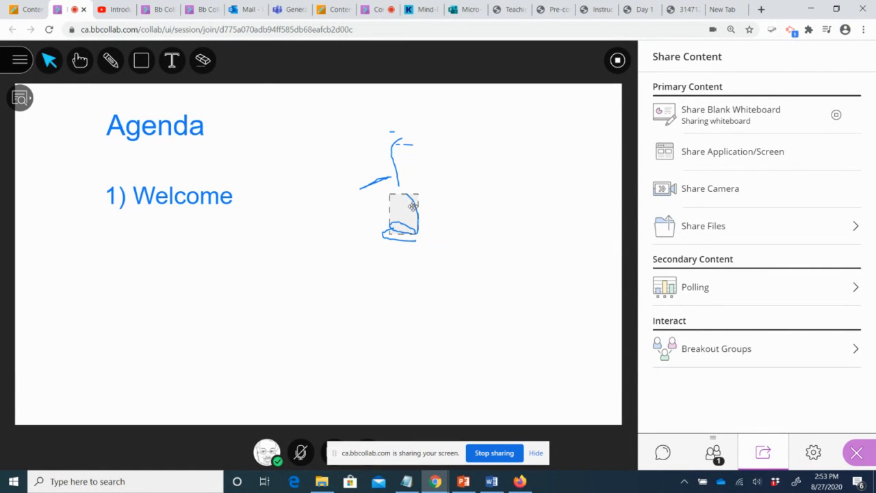
pyautogui.press('Delete')
pyautogui.click(410, 231)
pyautogui.press('Delete')
pyautogui.click(376, 182)
pyautogui.press('Delete')
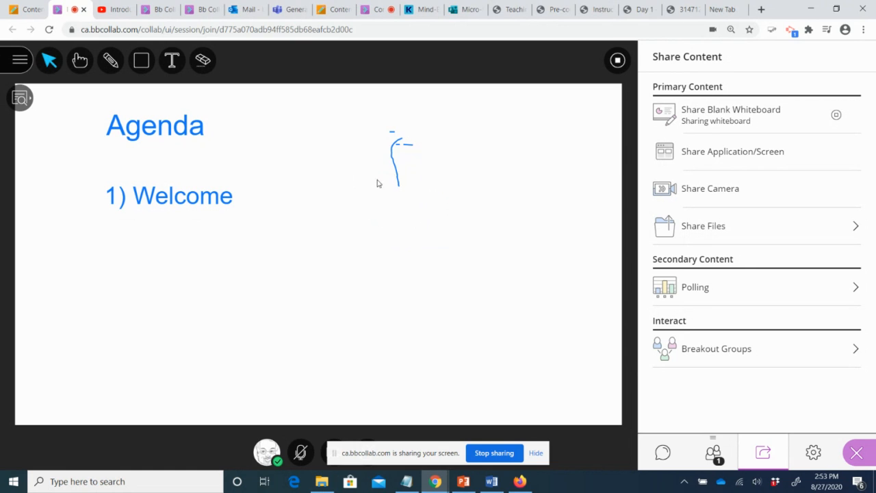
pyautogui.click(397, 168)
pyautogui.press('Delete')
pyautogui.click(393, 132)
pyautogui.press('Delete')
pyautogui.click(397, 144)
pyautogui.press('Delete')
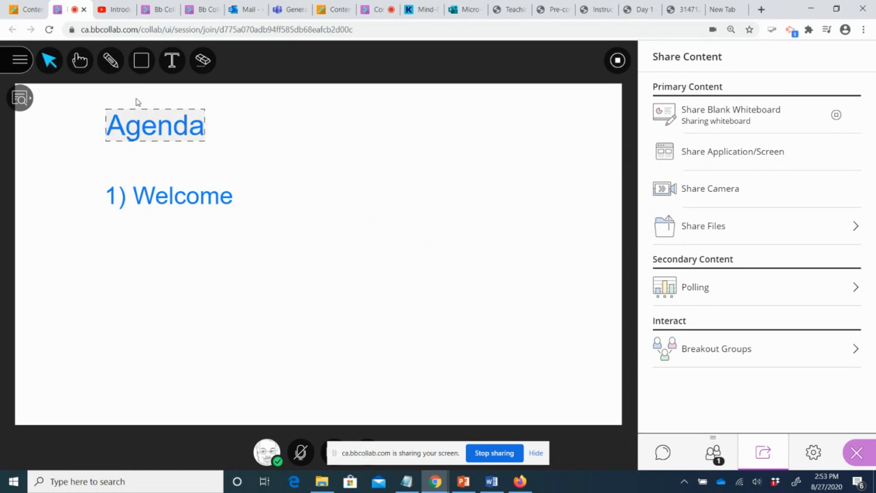
# - Try the whiteboard pointer, and delete the "1) Welcome" text
pyautogui.click(81, 63)
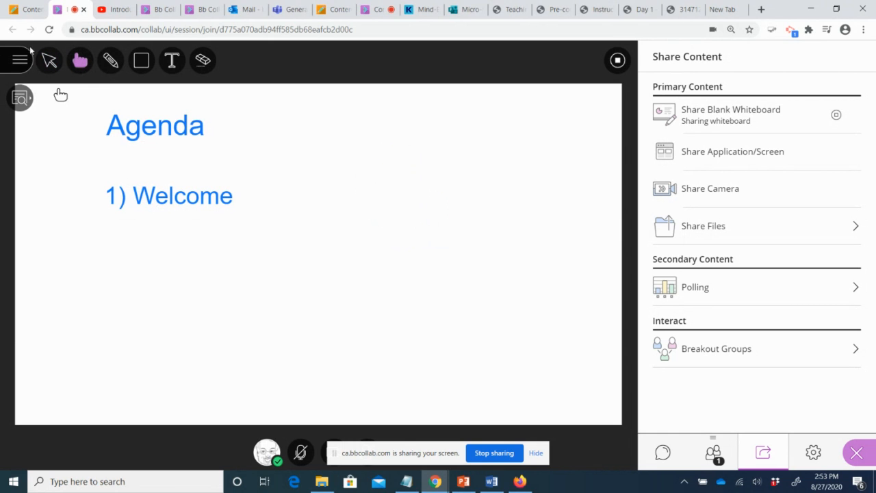
pyautogui.click(44, 61)
pyautogui.click(147, 196)
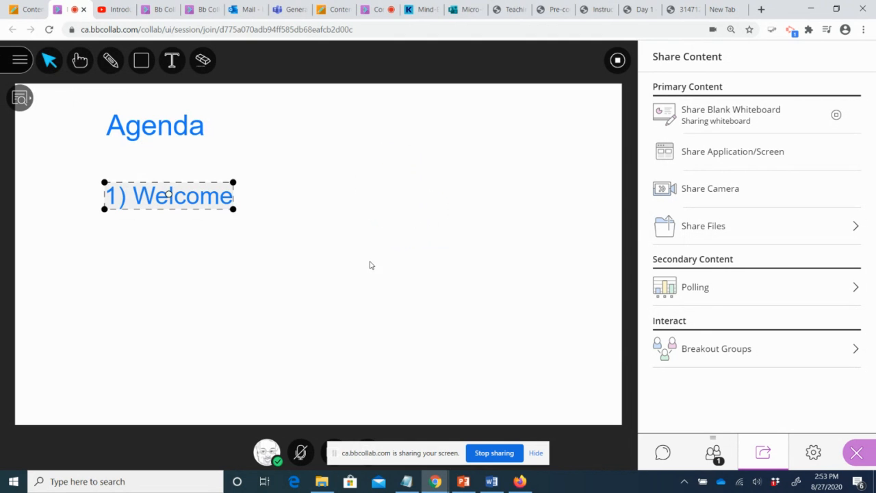
pyautogui.press('Delete')
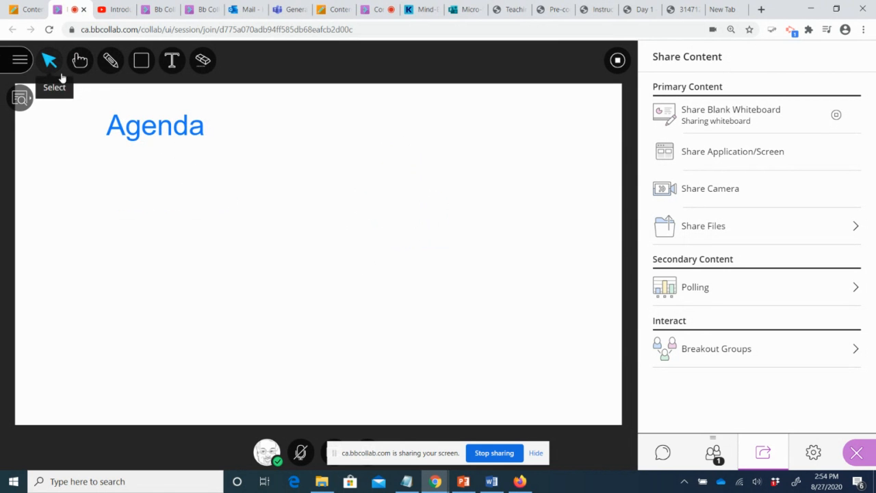
# - Enlarge the Agenda heading further and move it to the right on the whiteboard
pyautogui.click(128, 124)
pyautogui.moveTo(205, 143); pyautogui.dragTo(219, 186)
pyautogui.moveTo(165, 124)
pyautogui.mouseDown()
pyautogui.moveTo(264, 145)
pyautogui.moveTo(236, 135)
pyautogui.mouseUp()
pyautogui.click(243, 274)
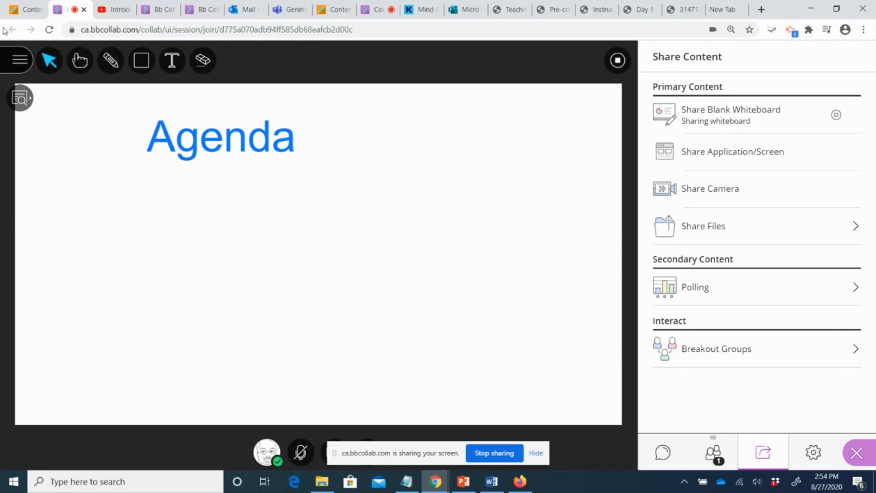
# - Leave the Collaborate session without rating its audio and video, and return to the Blackboard course page
pyautogui.click(20, 61)
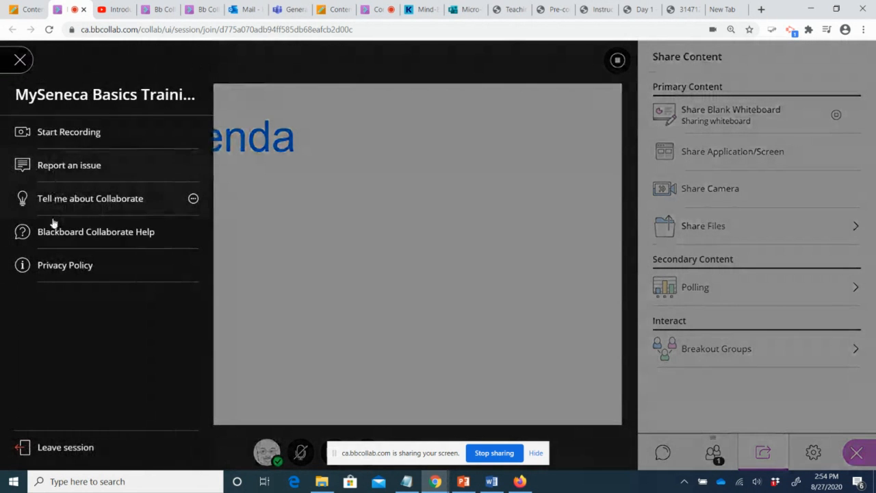
pyautogui.click(59, 448)
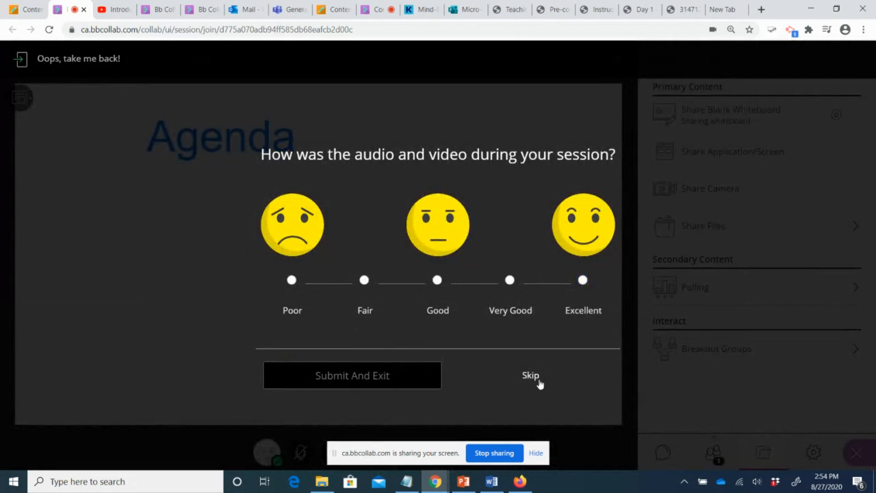
pyautogui.click(538, 378)
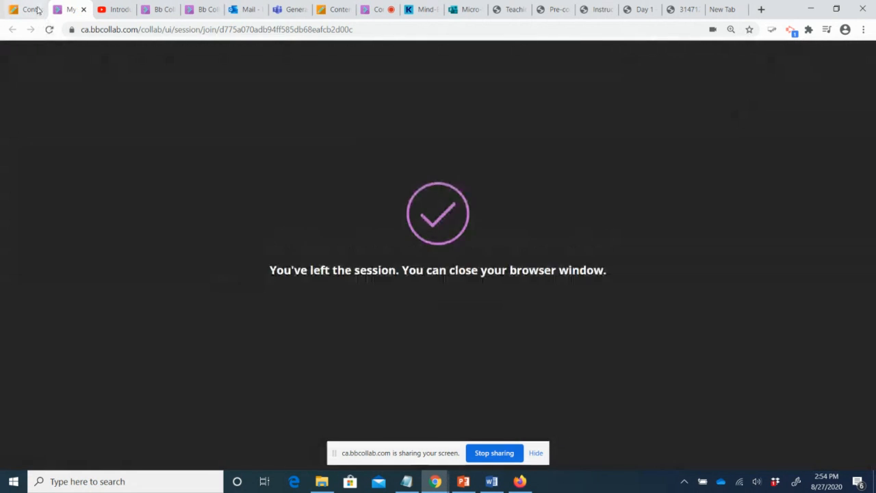
pyautogui.click(28, 9)
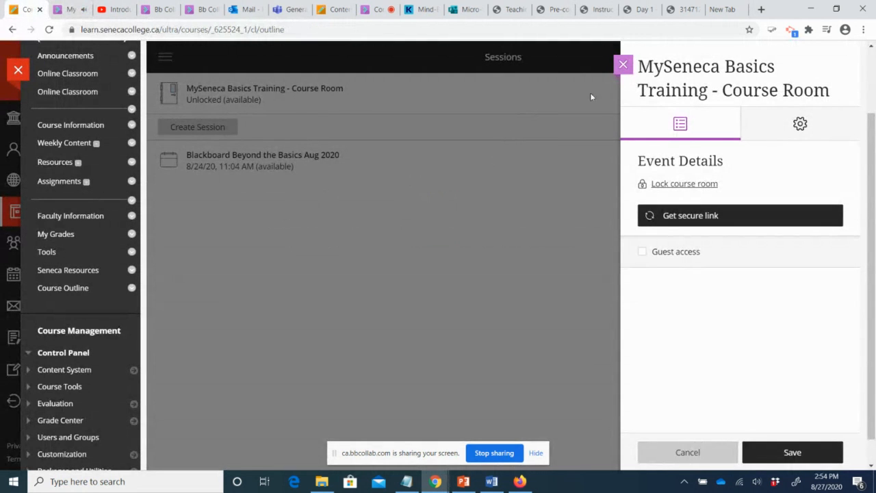
# - Close the course room's event details and open the course's Weekly Content area
pyautogui.click(623, 65)
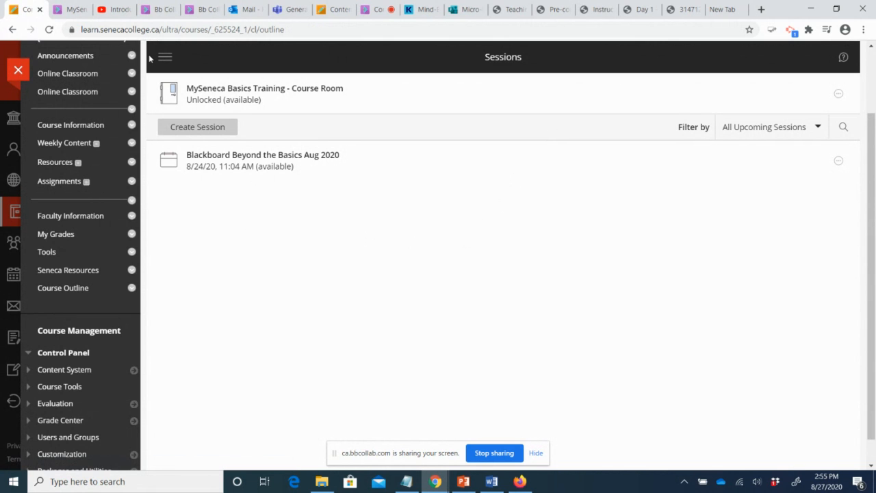
pyautogui.click(78, 145)
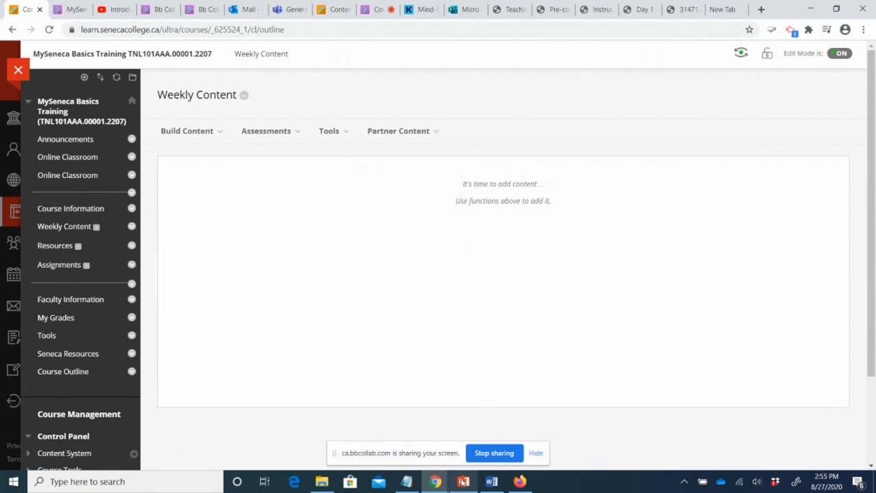
# - Switch to PowerPoint and show the Lesson Plan Block slide, shifting its window slightly over the course page
pyautogui.click(465, 453)
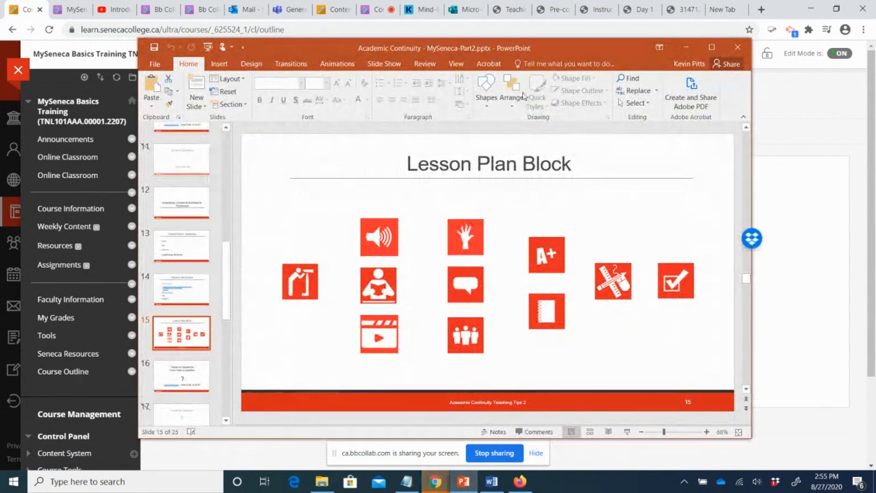
pyautogui.moveTo(519, 54); pyautogui.dragTo(498, 52)
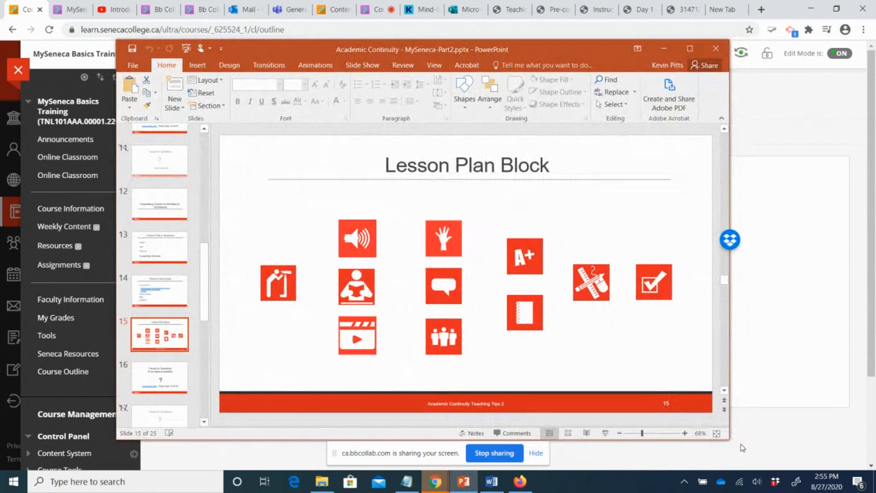
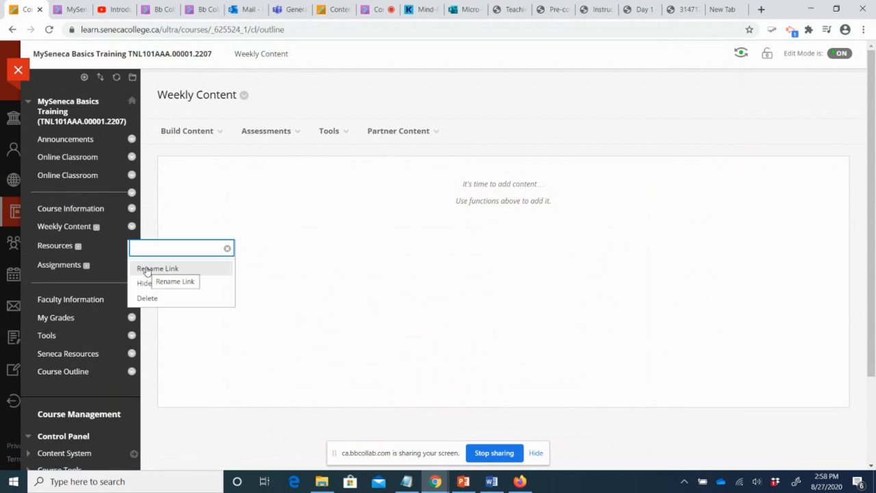
# - Open the Weekly Content link's name for editing and close the editor again
pyautogui.click(145, 270)
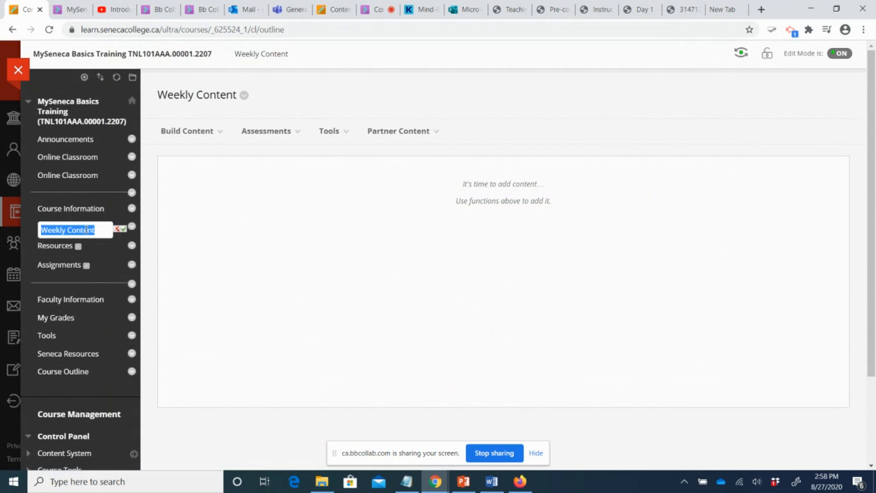
pyautogui.click(124, 231)
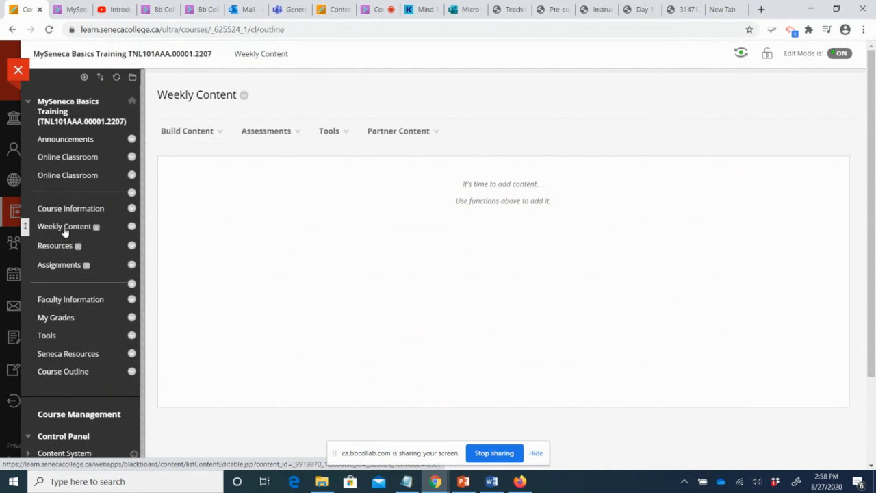
# - Start a new learning module in Weekly Content and name it "Week 1: Place Value"
pyautogui.click(187, 131)
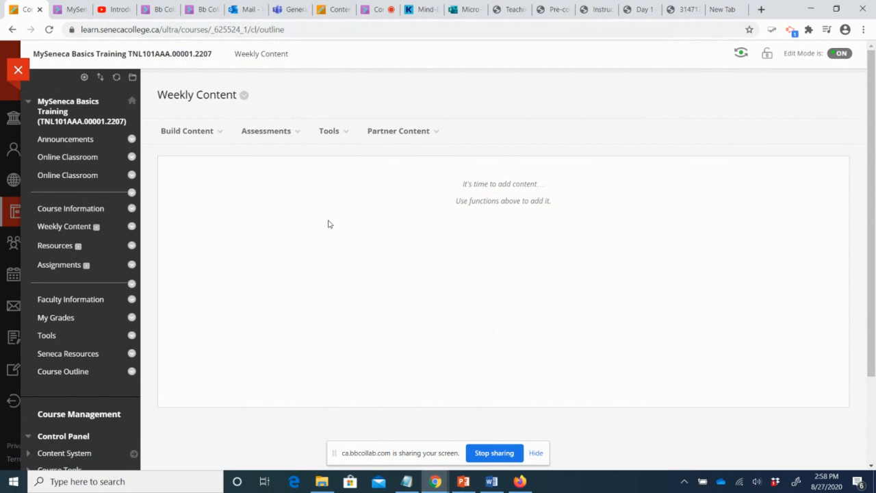
pyautogui.moveTo(167, 131)
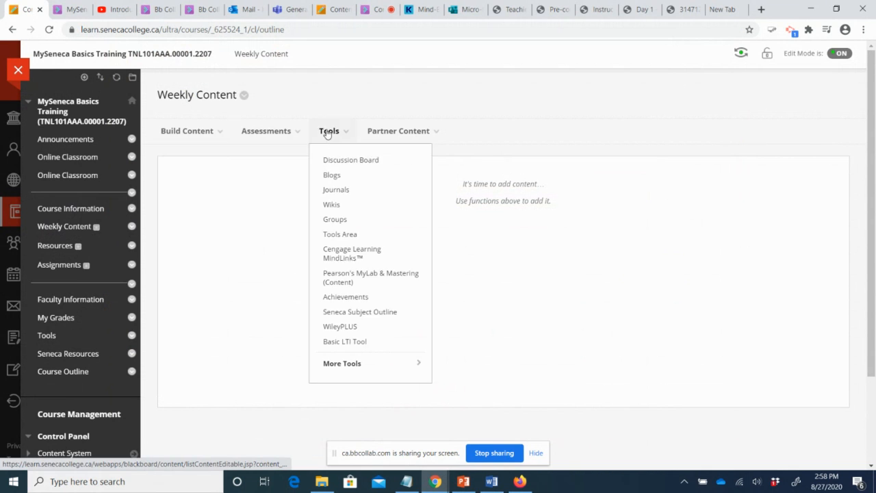
pyautogui.moveTo(401, 141)
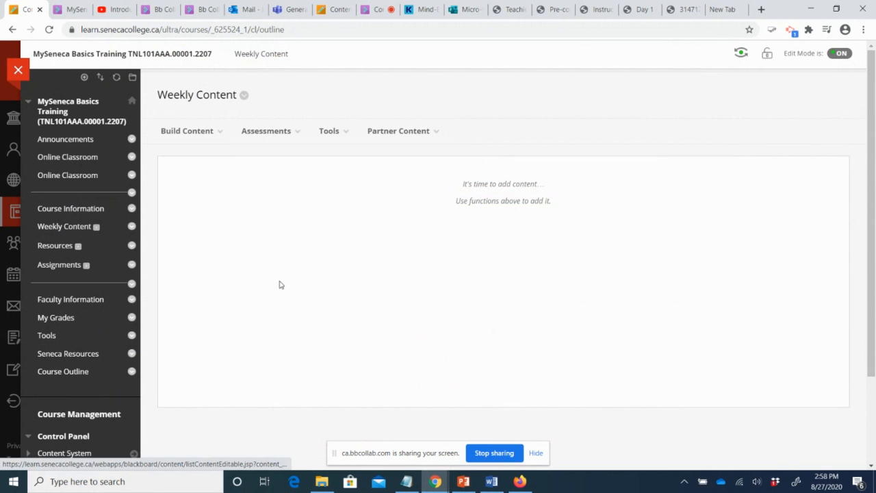
pyautogui.moveTo(206, 127)
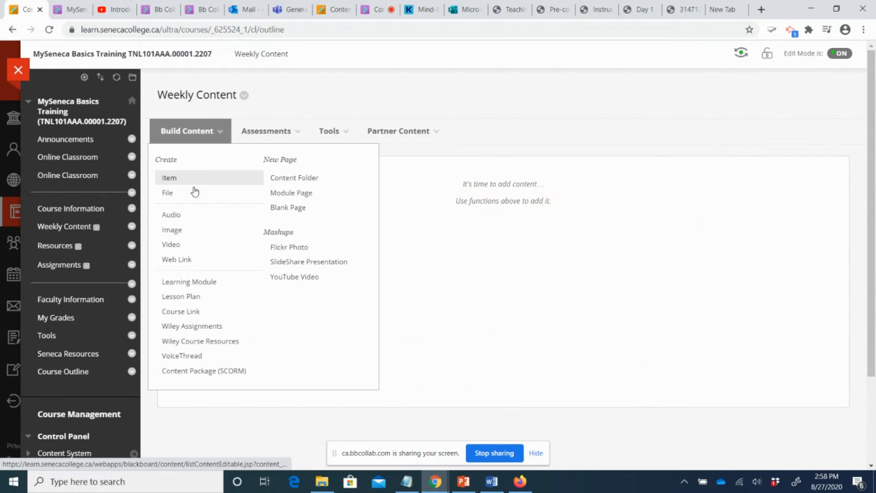
pyautogui.click(187, 287)
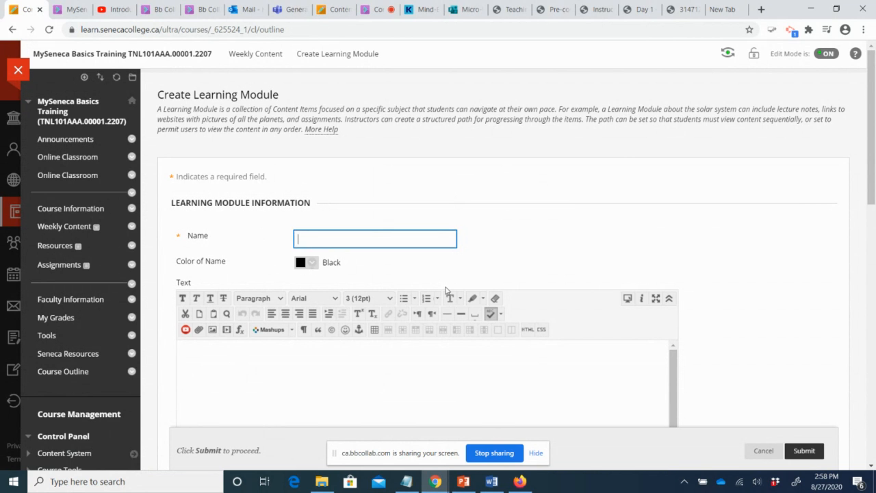
pyautogui.write('Week 1: Place Value')
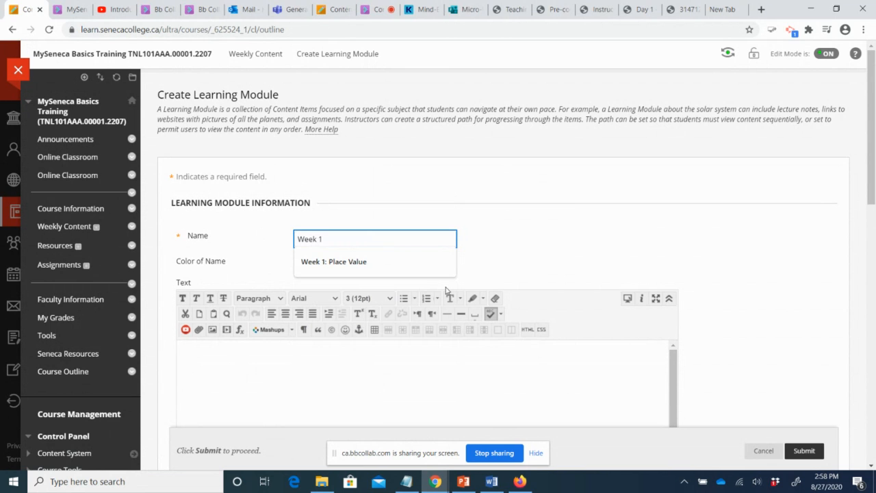
pyautogui.click(356, 268)
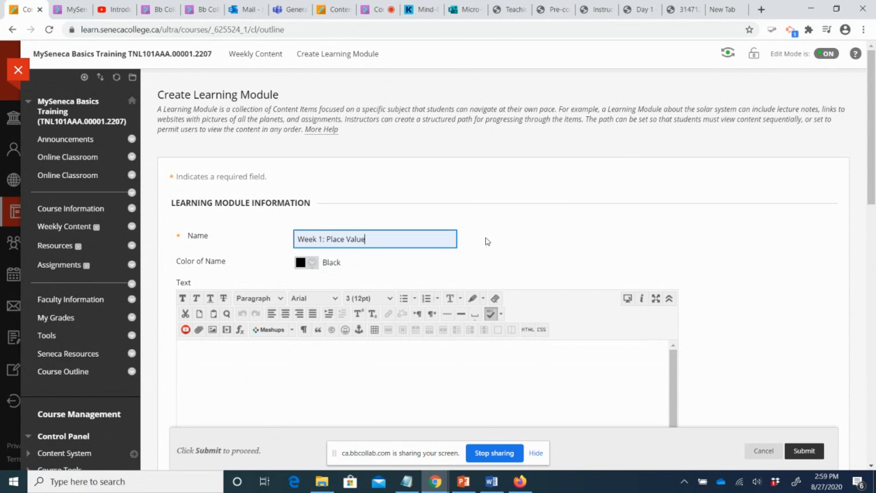
# - Enter the module's description text: "Click the link above to access this week's learning module."
pyautogui.scroll(-1, 512, 232)
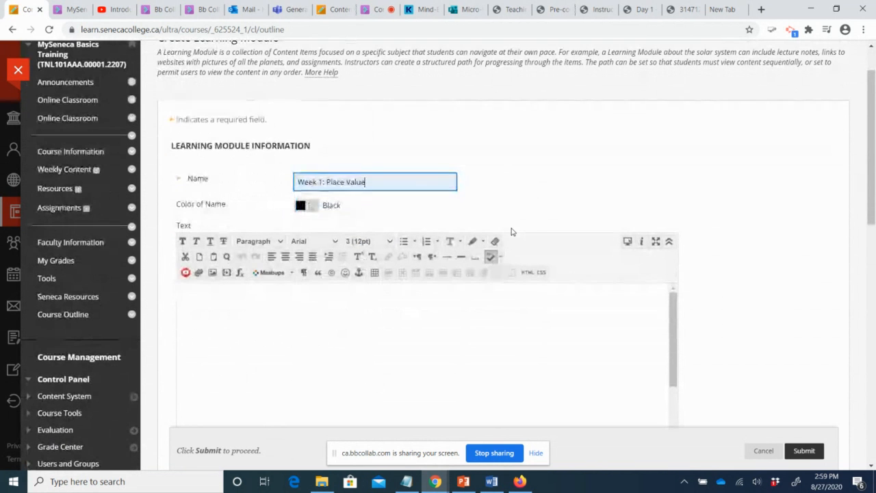
pyautogui.scroll(-1, 512, 232)
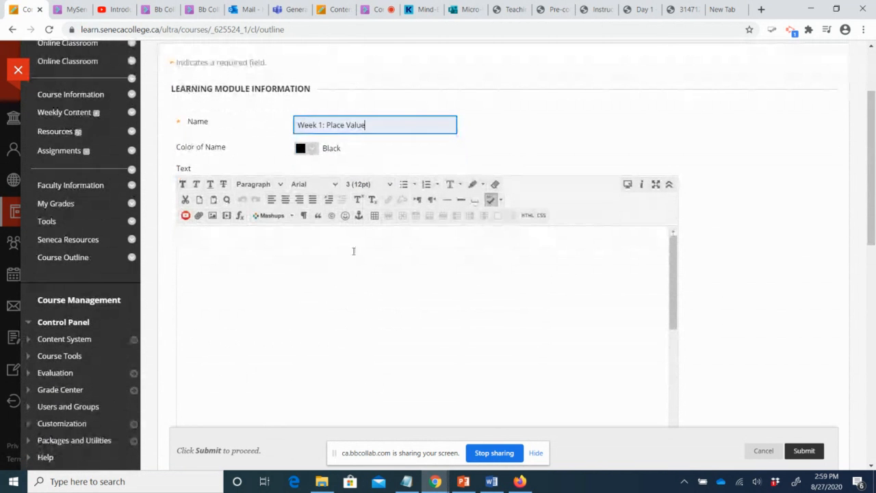
pyautogui.click(235, 295)
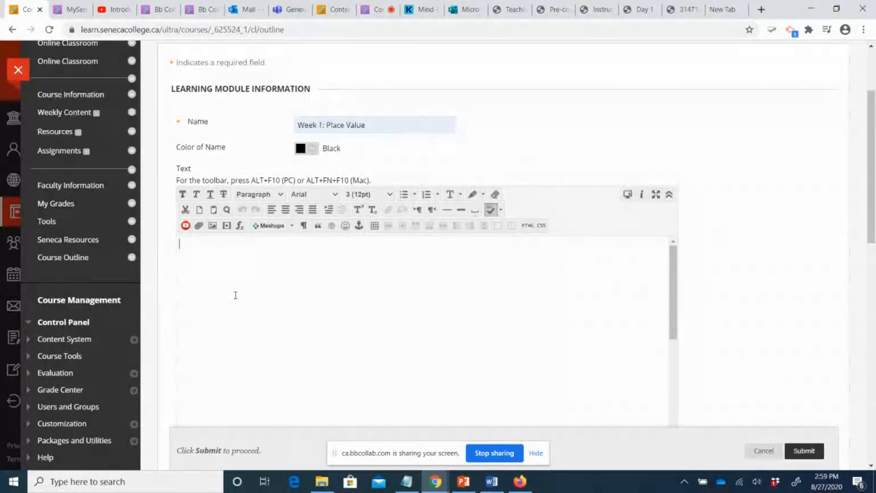
pyautogui.write('Click t')
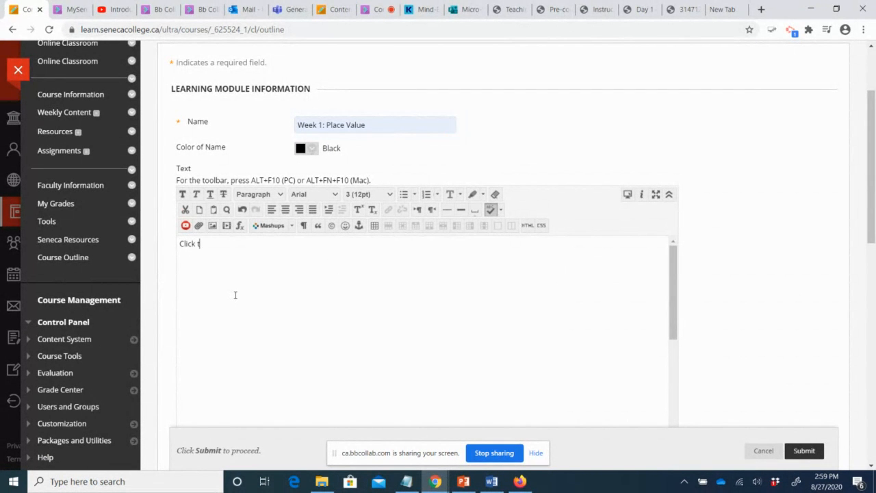
pyautogui.write('he link above to access the LEarning')
pyautogui.press('BackSpace')
pyautogui.press('BackSpace')
pyautogui.press('BackSpace')
pyautogui.press('BackSpace')
pyautogui.press('BackSpace')
pyautogui.press('BackSpace')
pyautogui.press('BackSpace')
pyautogui.press('BackSpace')
pyautogui.press('BackSpace')
pyautogui.press('BackSpace')
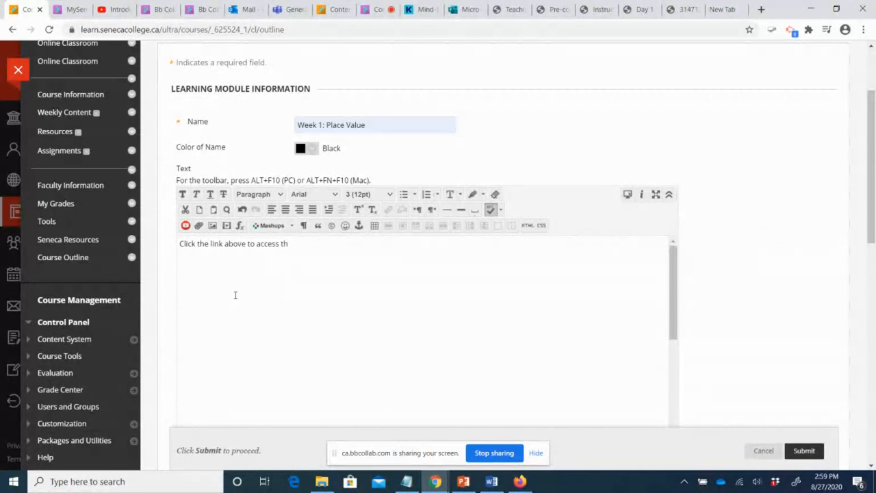
pyautogui.write("is week's learning mo")
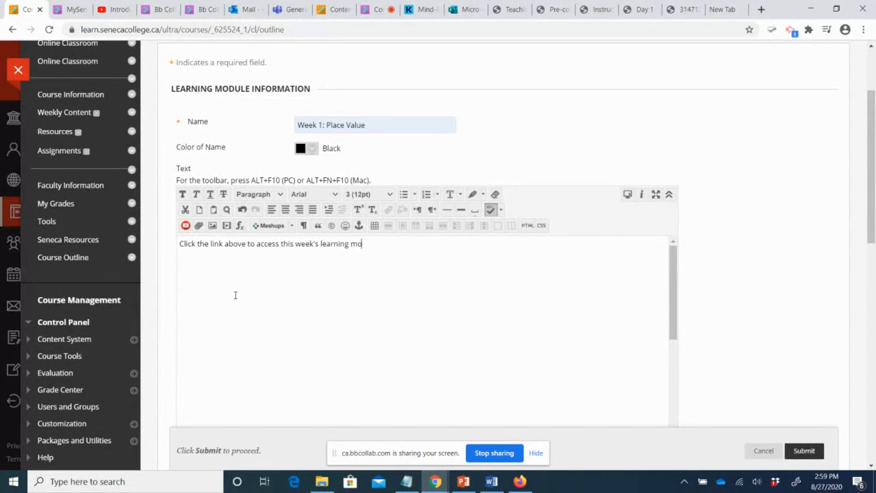
pyautogui.write('dule.')
# - Set the font size of the whole description sentence to 4 (14pt)
pyautogui.moveTo(380, 243); pyautogui.dragTo(178, 242)
pyautogui.click(356, 195)
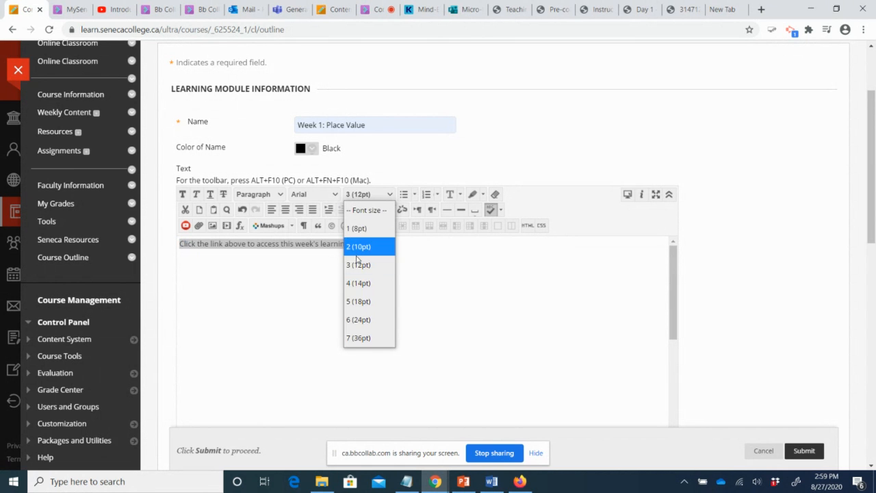
pyautogui.click(359, 282)
pyautogui.click(294, 280)
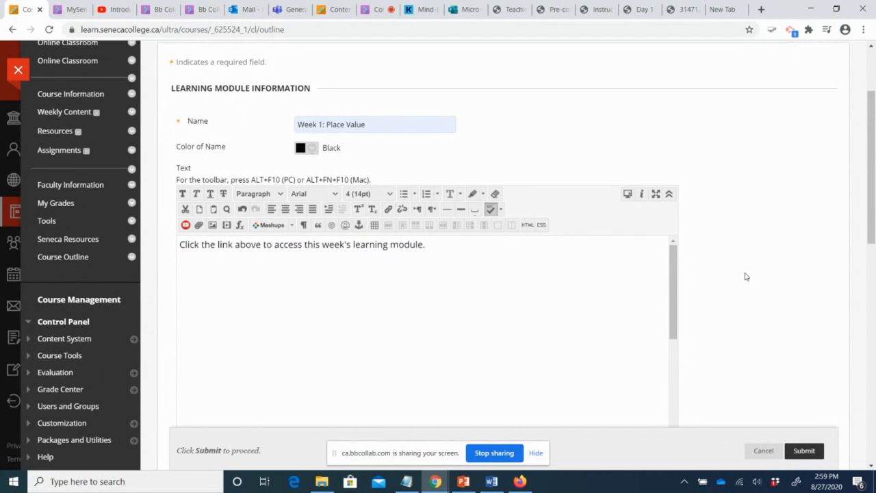
# - Examine the module's settings for sequential viewing, opening in a new window, user permission, view tracking, and date and time restrictions
pyautogui.scroll(-3, 746, 275)
pyautogui.scroll(-5, 746, 275)
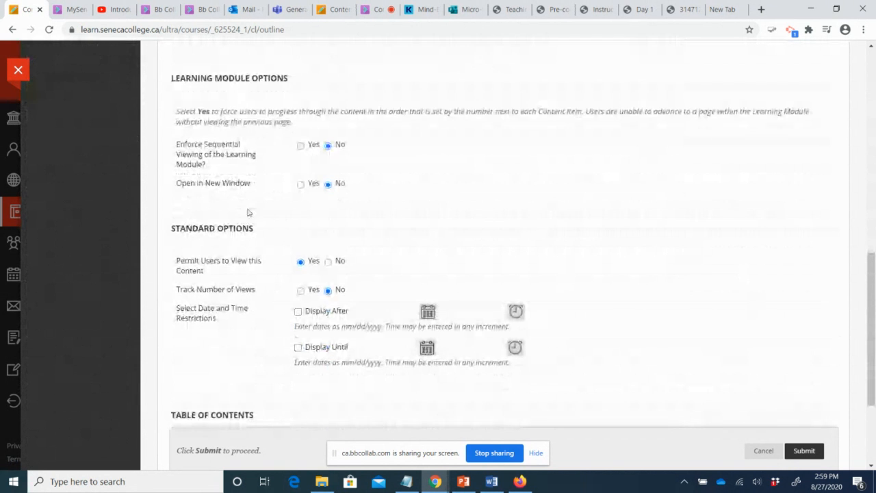
pyautogui.moveTo(176, 145); pyautogui.dragTo(235, 155)
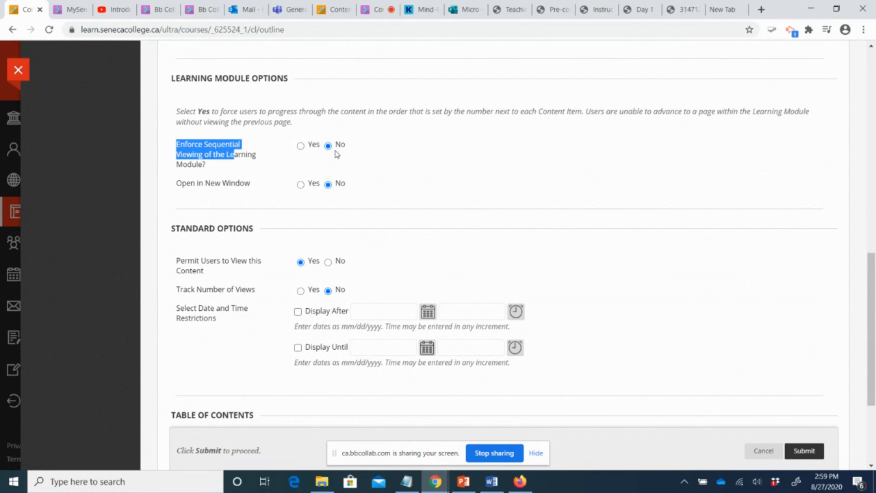
pyautogui.moveTo(183, 183); pyautogui.dragTo(236, 183)
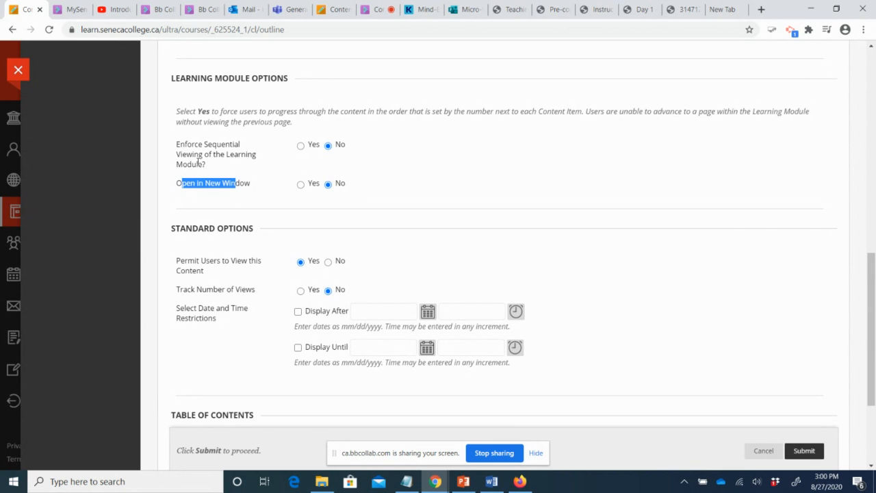
pyautogui.click(341, 190)
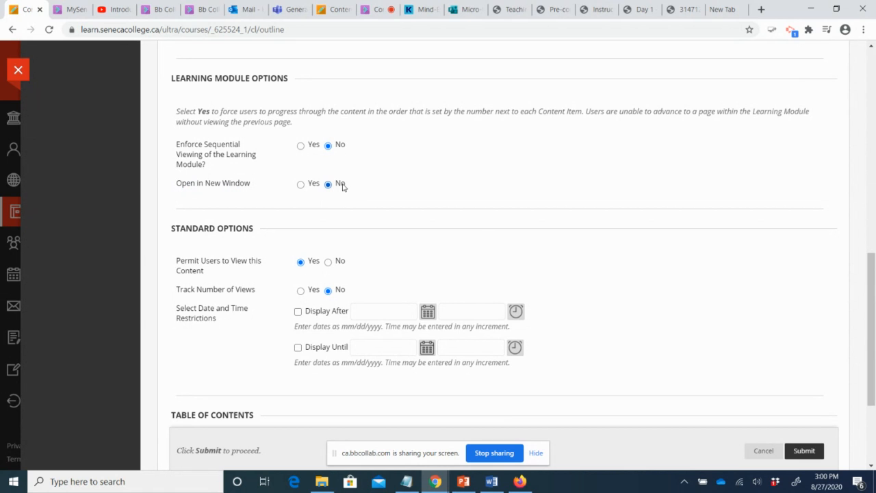
pyautogui.click(343, 188)
pyautogui.moveTo(188, 261); pyautogui.dragTo(257, 275)
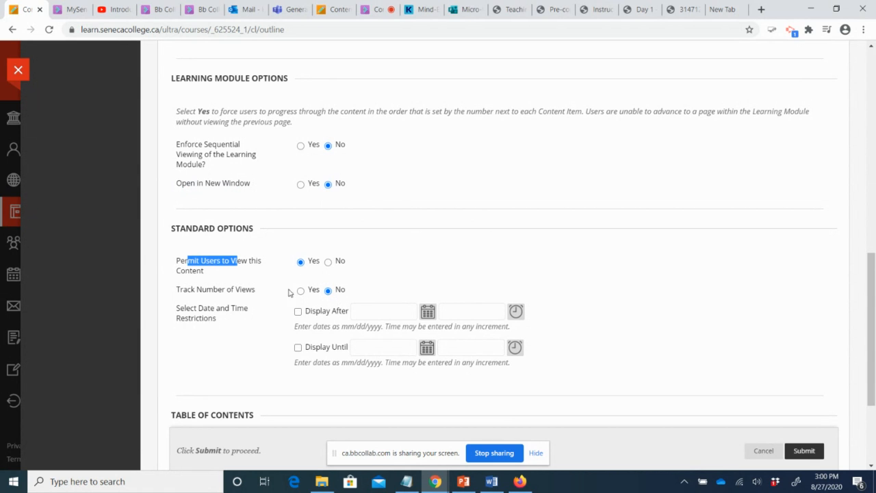
pyautogui.moveTo(197, 290); pyautogui.dragTo(240, 285)
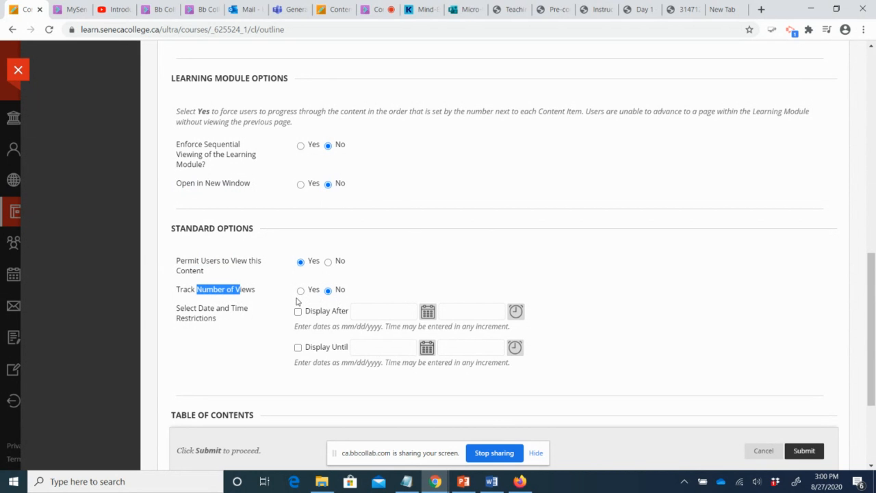
pyautogui.moveTo(176, 289); pyautogui.dragTo(258, 299)
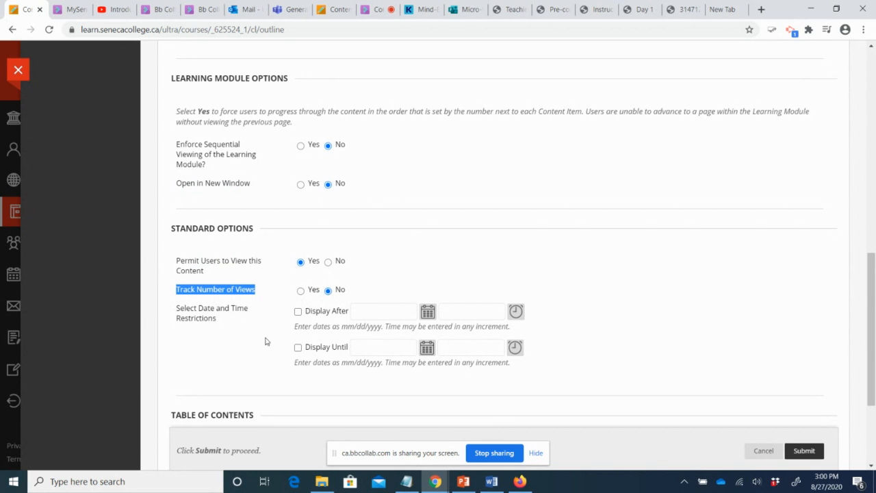
pyautogui.moveTo(177, 307); pyautogui.dragTo(230, 319)
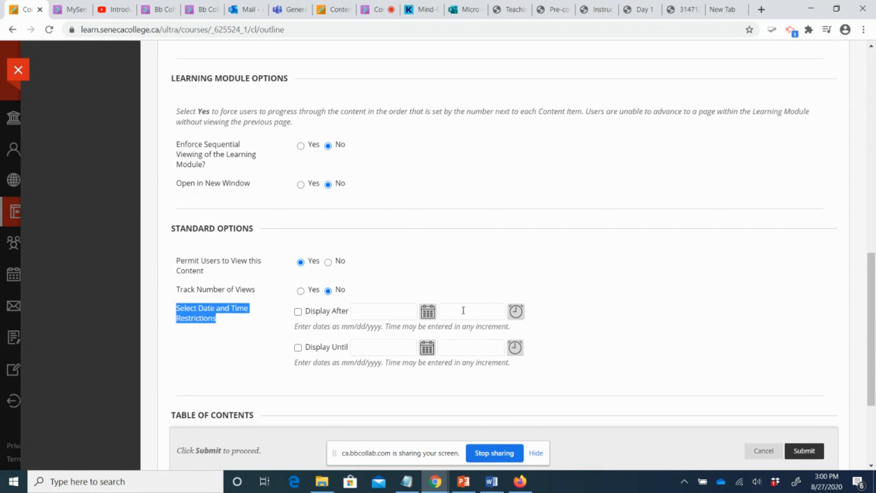
# - Check the Hierarchy Display choices for the table of contents, keep None, and submit the learning module
pyautogui.scroll(-2, 590, 271)
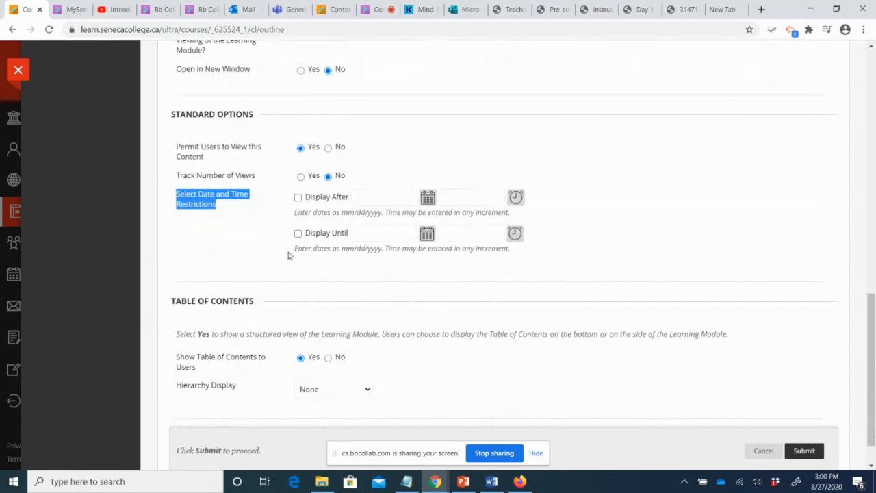
pyautogui.scroll(-1, 682, 291)
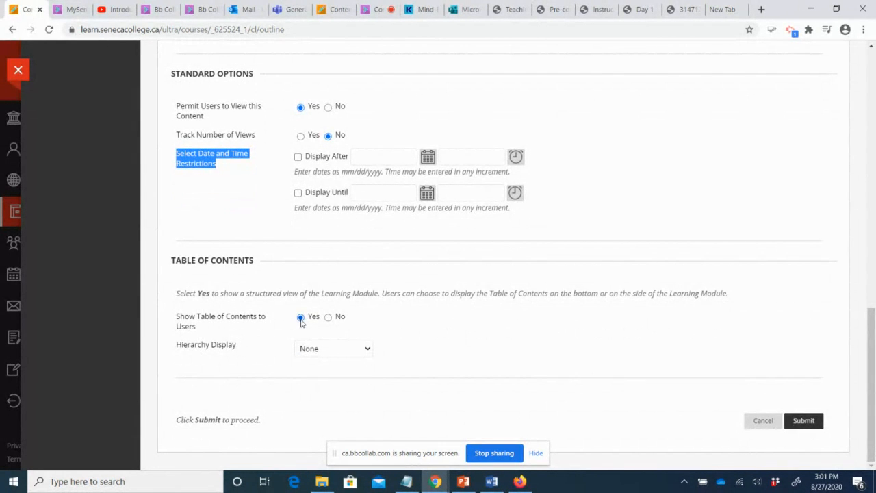
pyautogui.click(367, 351)
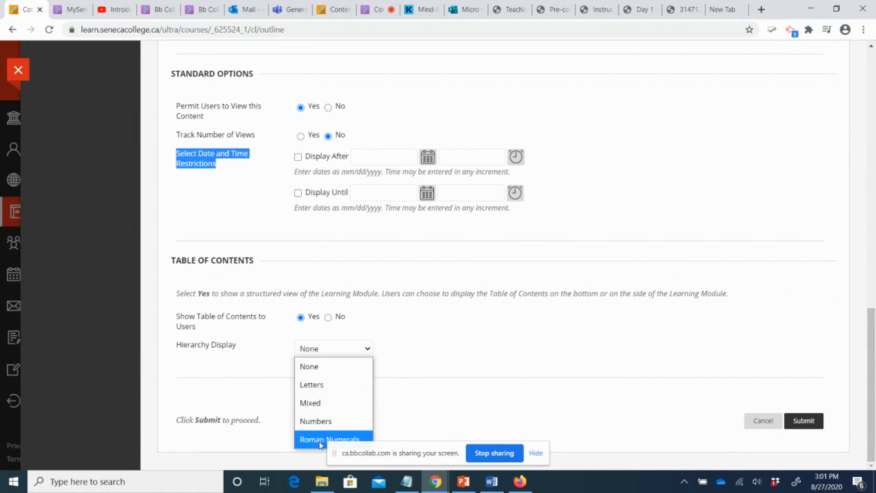
pyautogui.click(418, 361)
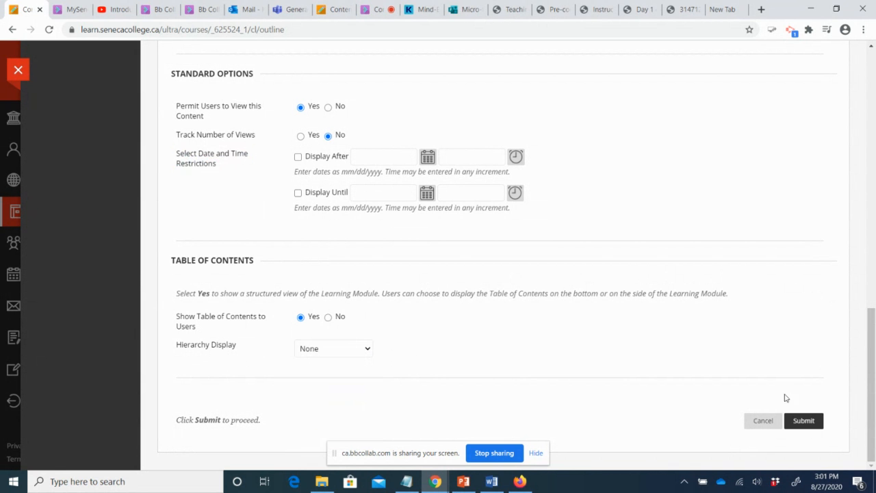
pyautogui.click(797, 420)
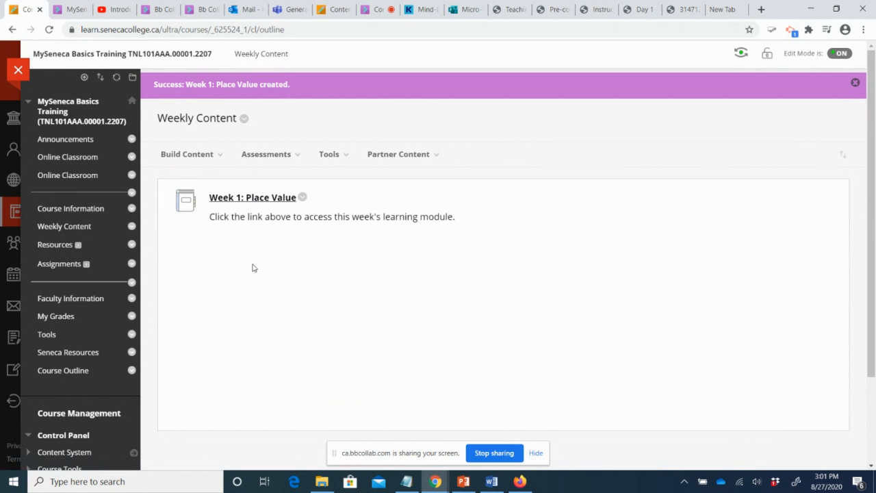
# - Open the Week 1: Place Value learning module, view the Lesson Plan Block slide in PowerPoint, and return to the module with the presentation left open
pyautogui.click(246, 198)
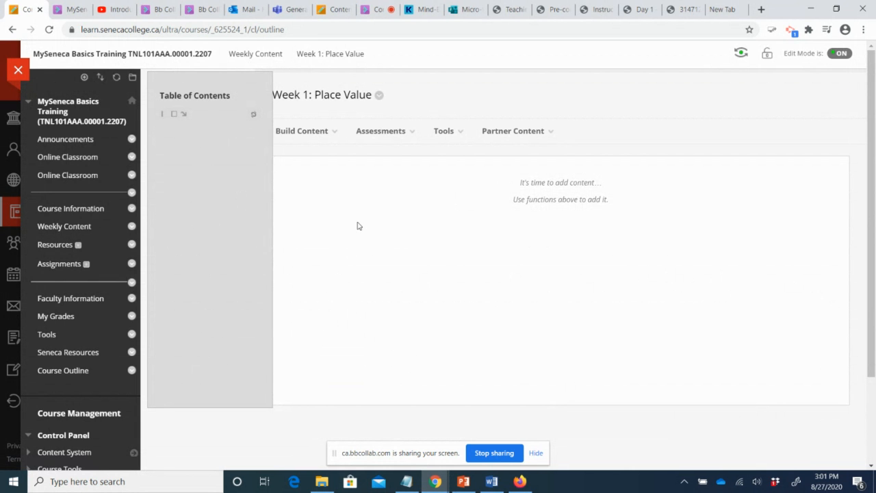
pyautogui.click(461, 481)
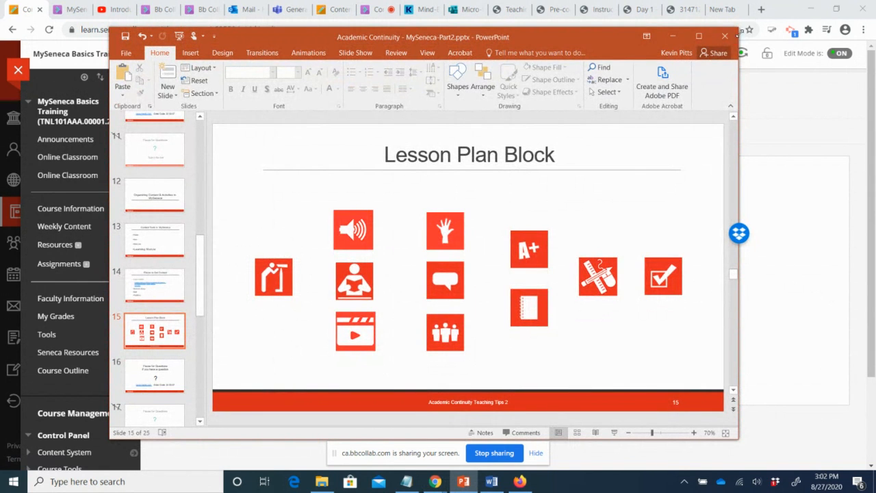
pyautogui.click(726, 37)
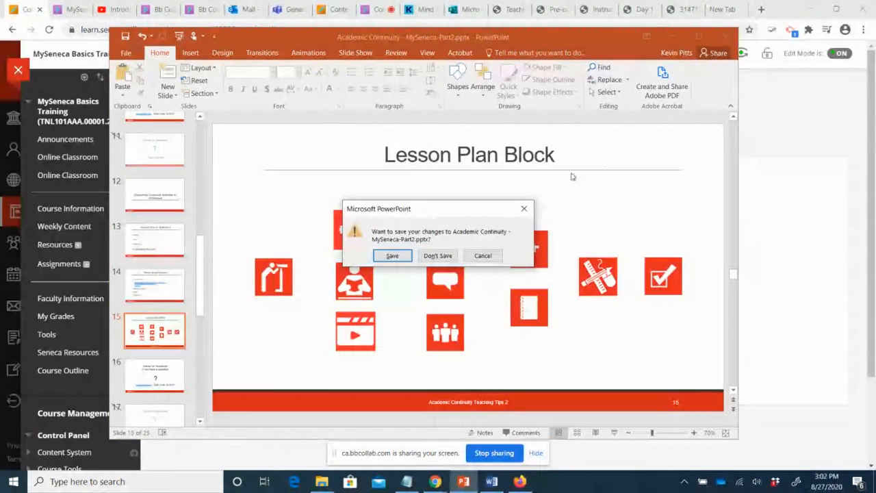
pyautogui.click(477, 257)
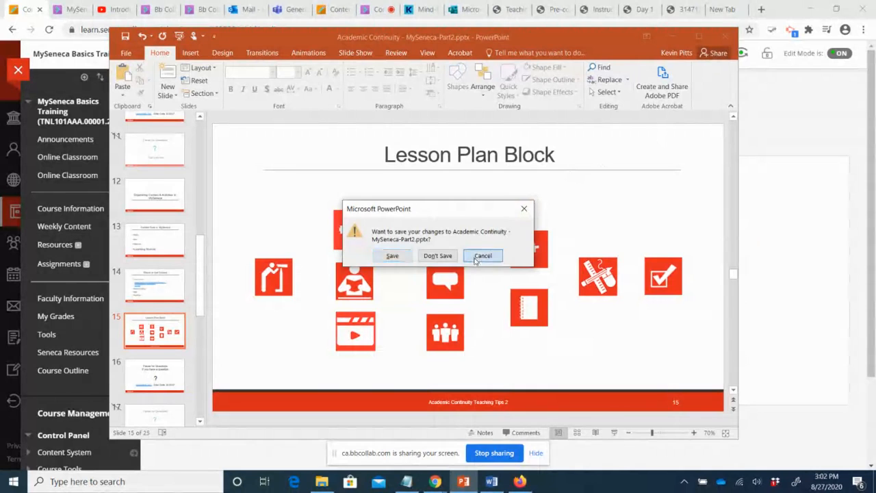
pyautogui.click(673, 36)
# - Create a content item in the module and name it "Week 1: Place Value: Overview and Outcomes"
pyautogui.click(313, 135)
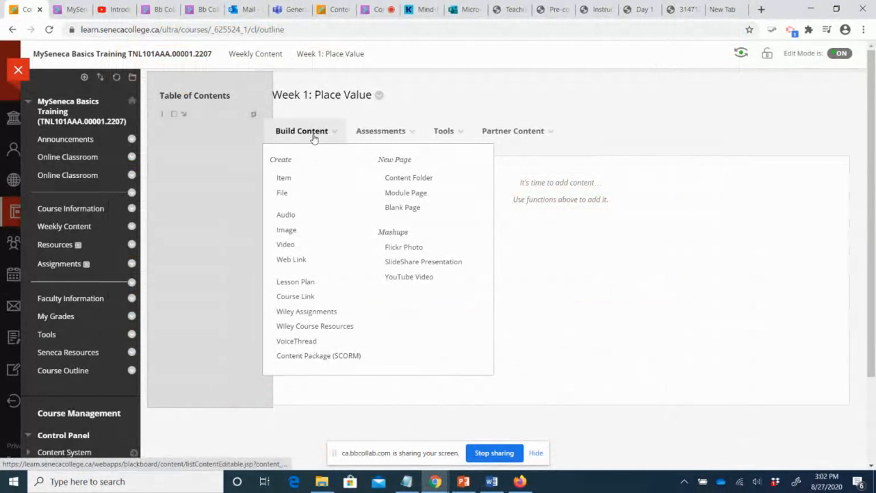
pyautogui.click(293, 180)
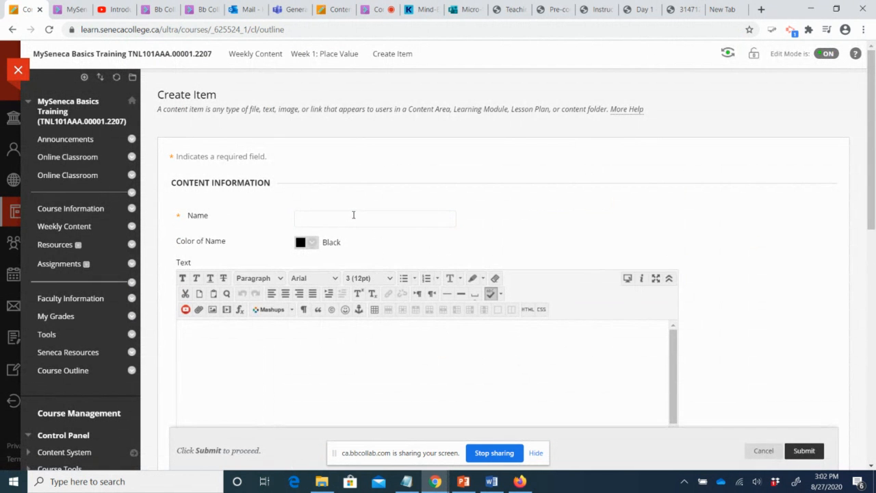
pyautogui.click(355, 212)
pyautogui.write('Wee')
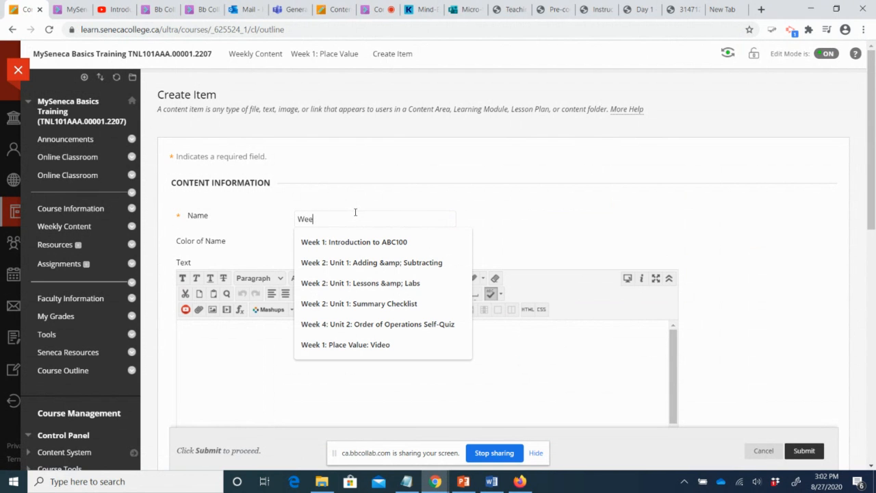
pyautogui.write('k 1:')
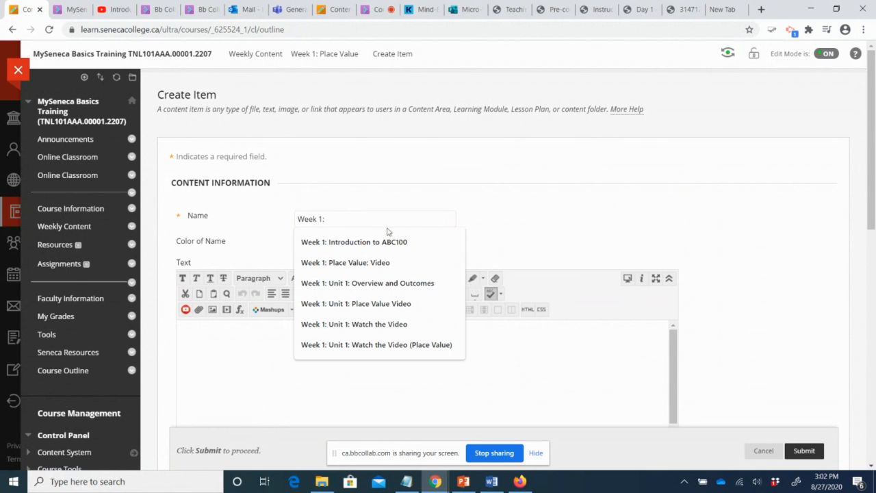
pyautogui.click(385, 282)
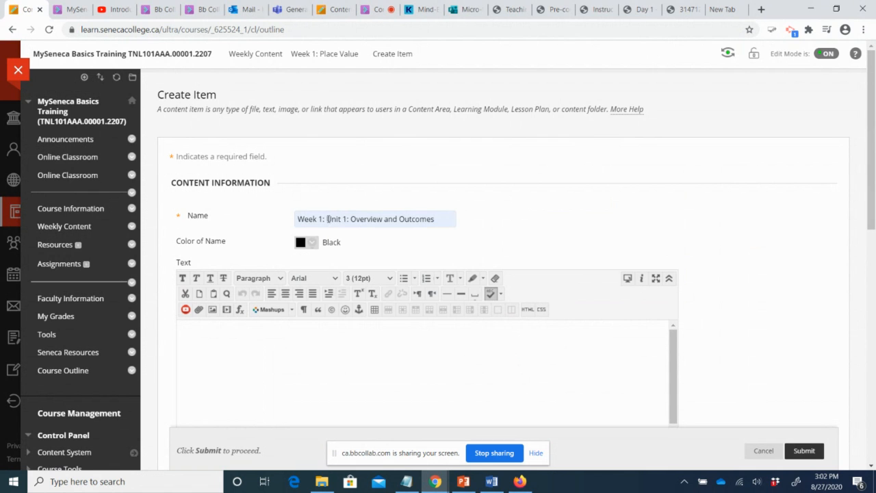
pyautogui.moveTo(328, 219); pyautogui.dragTo(347, 222)
pyautogui.write('Place Va')
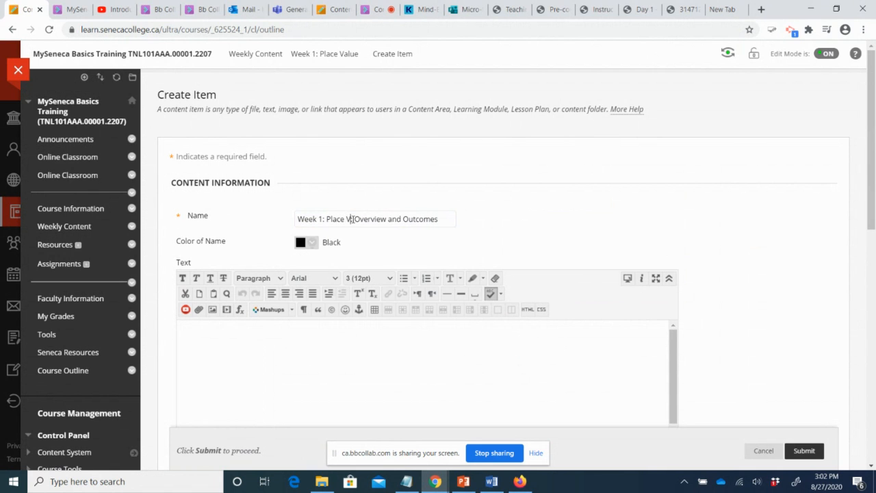
pyautogui.write('lue:')
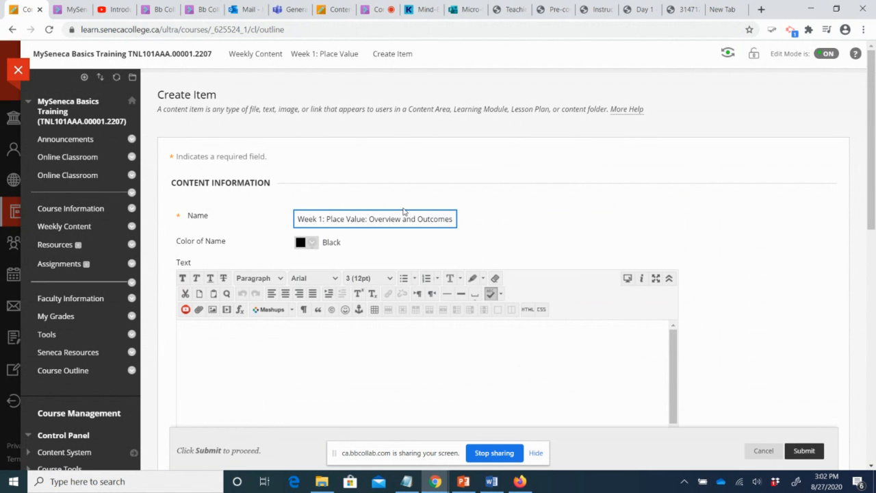
# - Examine how the new item's name combines the week number, the topic and the content description
pyautogui.click(371, 377)
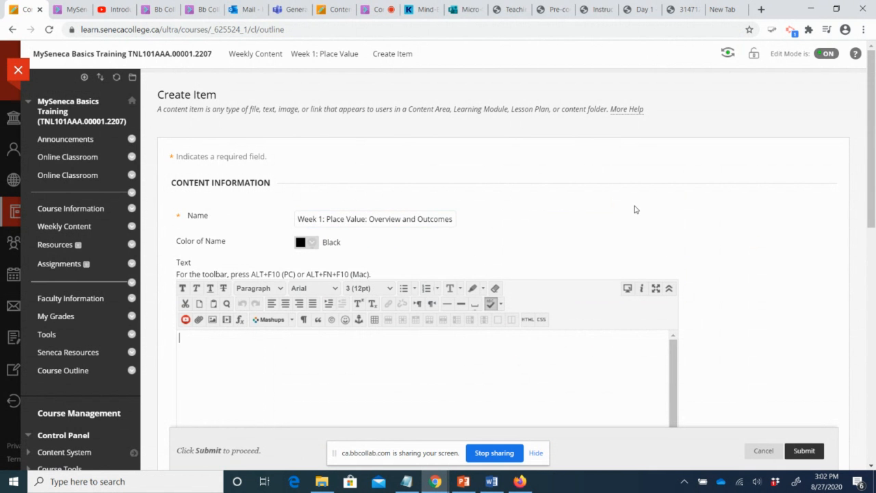
pyautogui.scroll(-1, 635, 208)
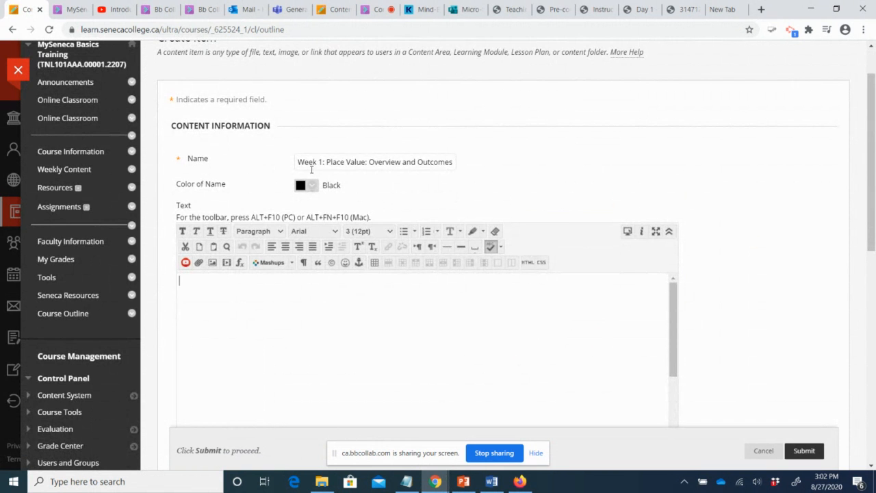
pyautogui.moveTo(298, 162); pyautogui.dragTo(456, 158)
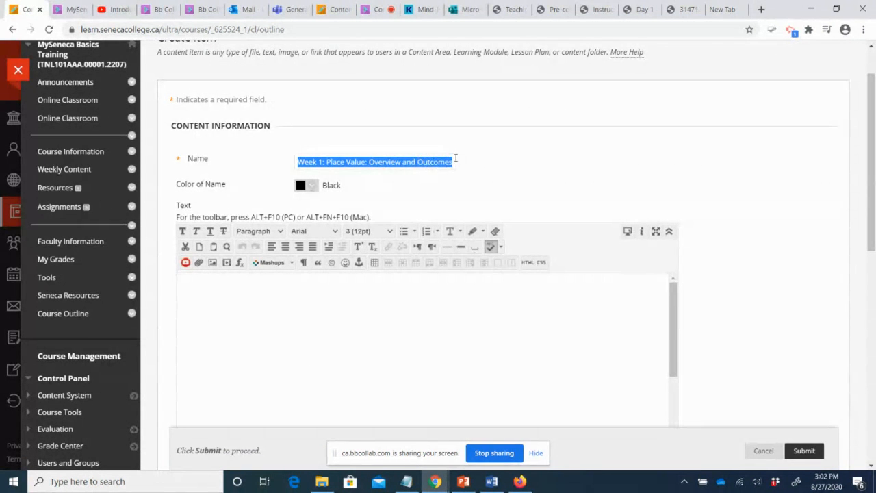
pyautogui.click(324, 162)
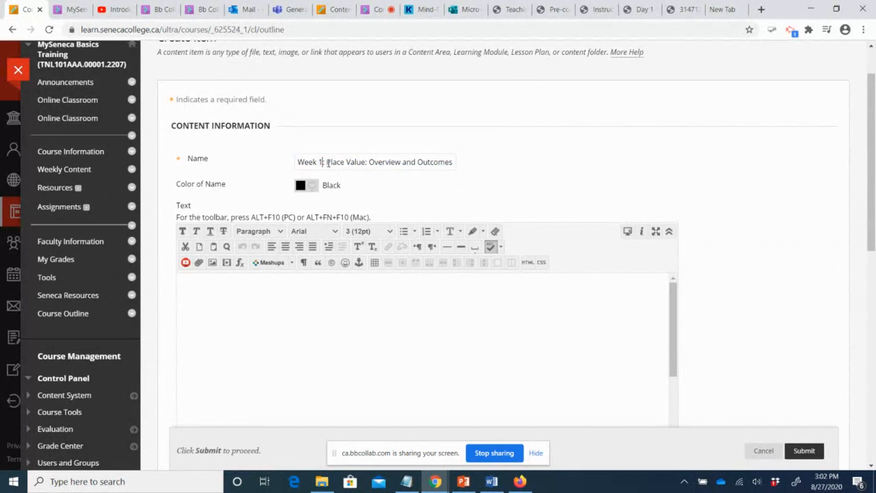
pyautogui.moveTo(330, 162); pyautogui.dragTo(375, 165)
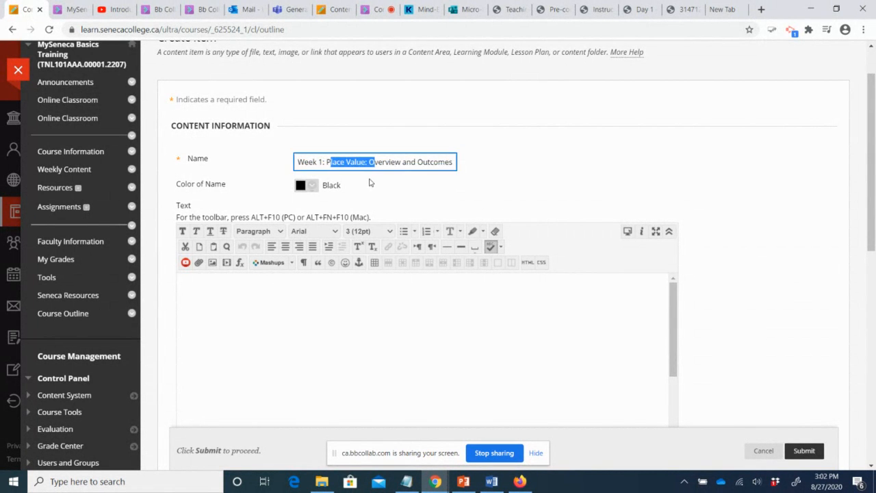
pyautogui.click(372, 179)
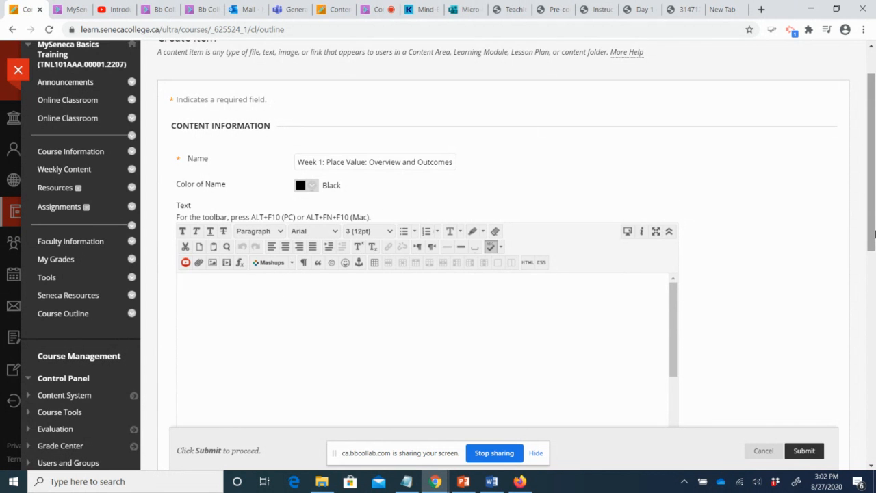
pyautogui.moveTo(875, 234); pyautogui.dragTo(875, 276)
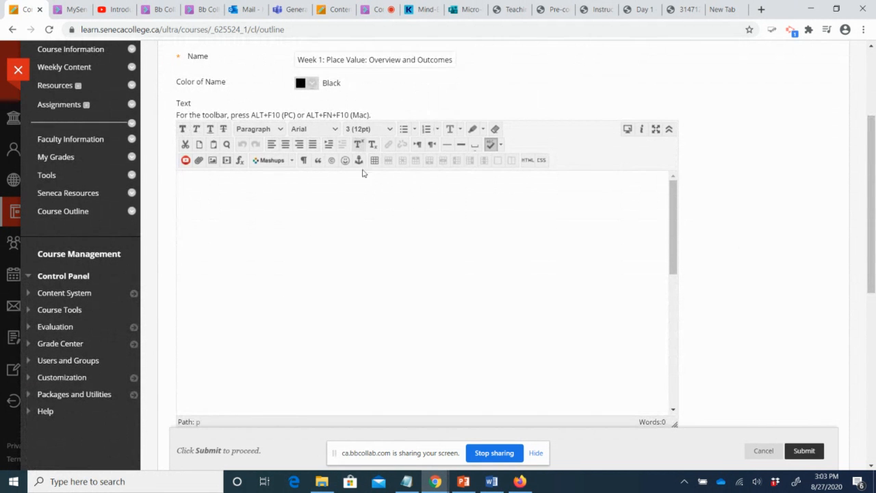
# - Copy the unit overview from "Welcome to the wonderful world" through "(homework)" in the Notepad file and paste it into the item's text
pyautogui.click(407, 481)
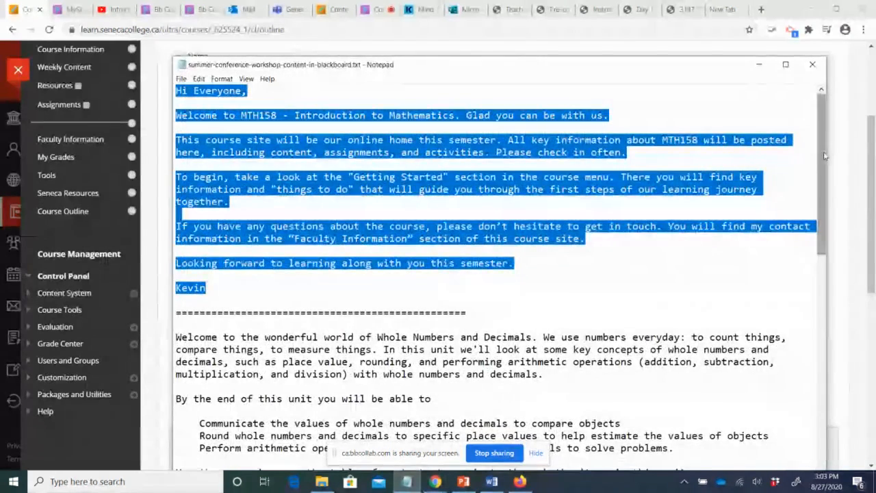
pyautogui.moveTo(825, 156); pyautogui.dragTo(824, 221)
pyautogui.click(199, 197)
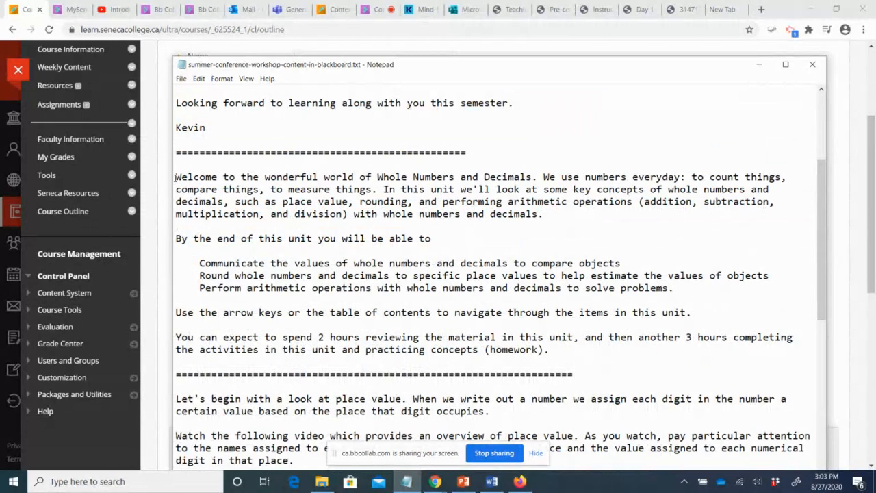
pyautogui.moveTo(175, 177); pyautogui.dragTo(556, 355)
pyautogui.hotkey('ctrl', 'c')
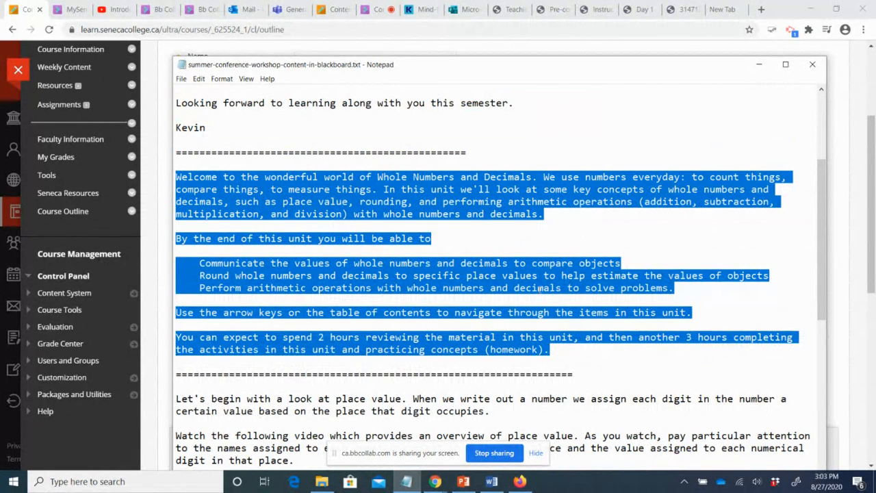
pyautogui.click(759, 63)
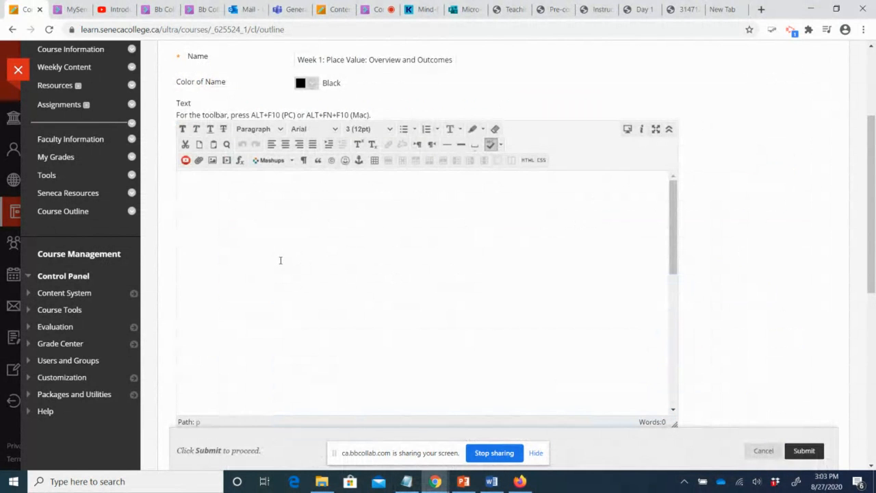
pyautogui.hotkey('ctrl', 'v')
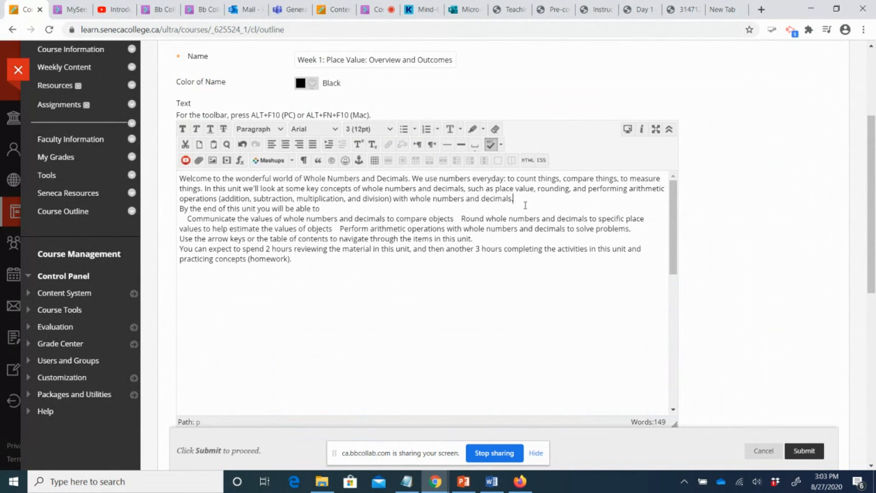
# - Put each of the three learning outcomes on its own line and add blank lines between the surrounding paragraphs
pyautogui.click(523, 208)
pyautogui.press('Return')
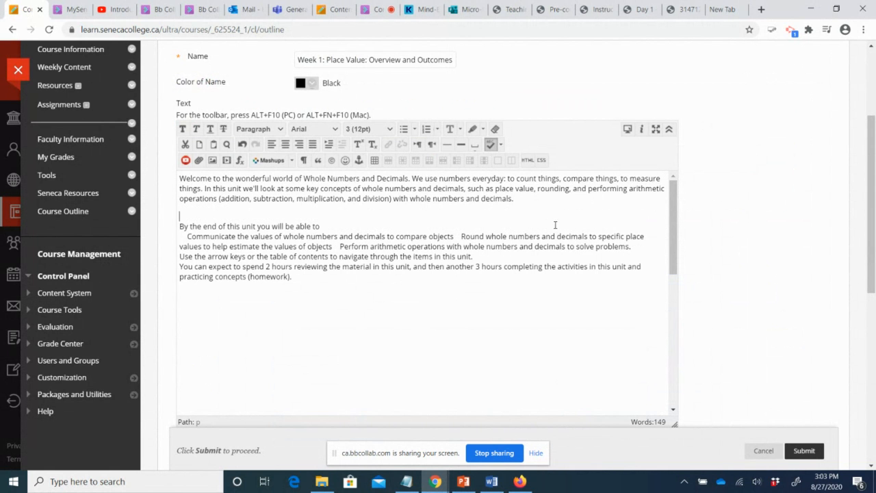
pyautogui.click(461, 236)
pyautogui.press('Return')
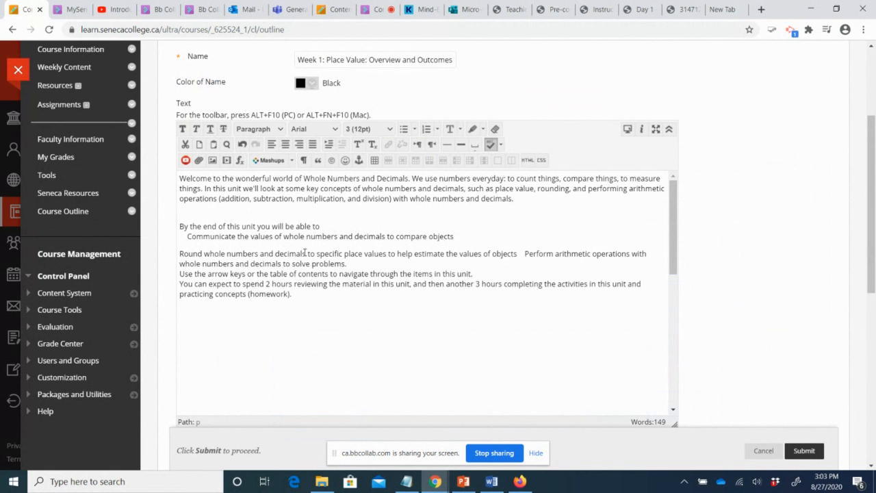
pyautogui.click(517, 253)
pyautogui.press('Return')
pyautogui.click(179, 253)
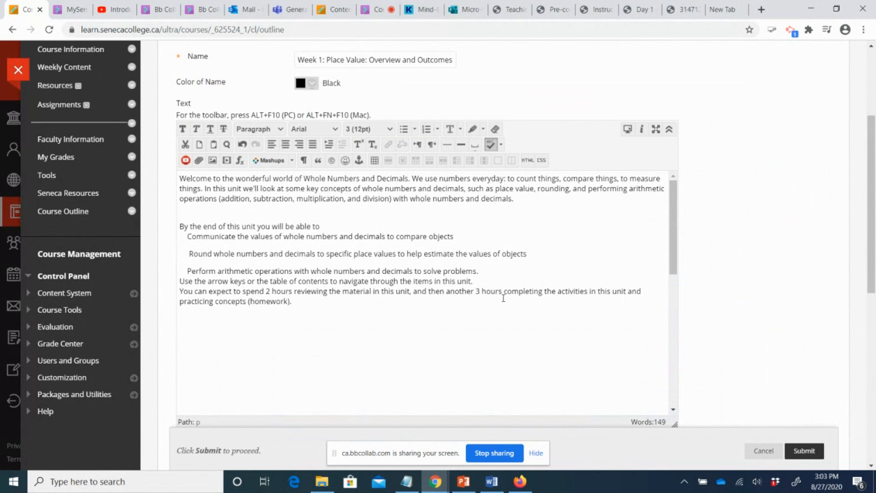
pyautogui.click(501, 272)
pyautogui.press('Return')
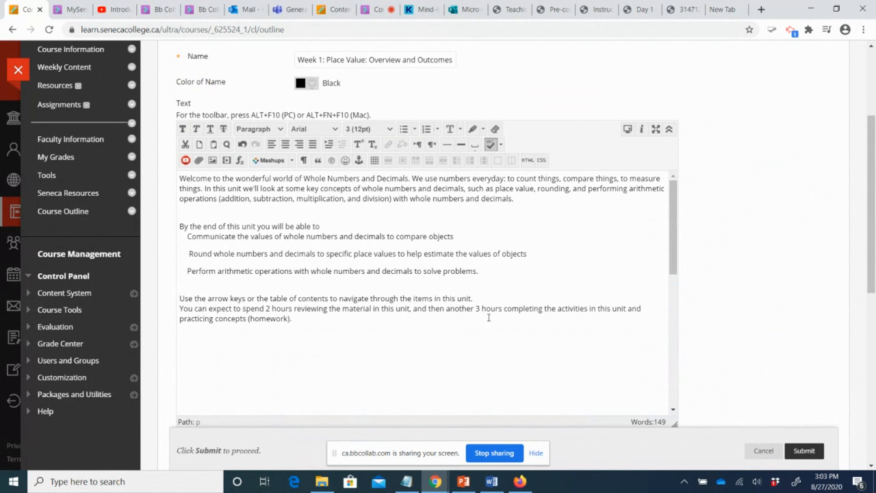
pyautogui.click(486, 298)
pyautogui.press('Return')
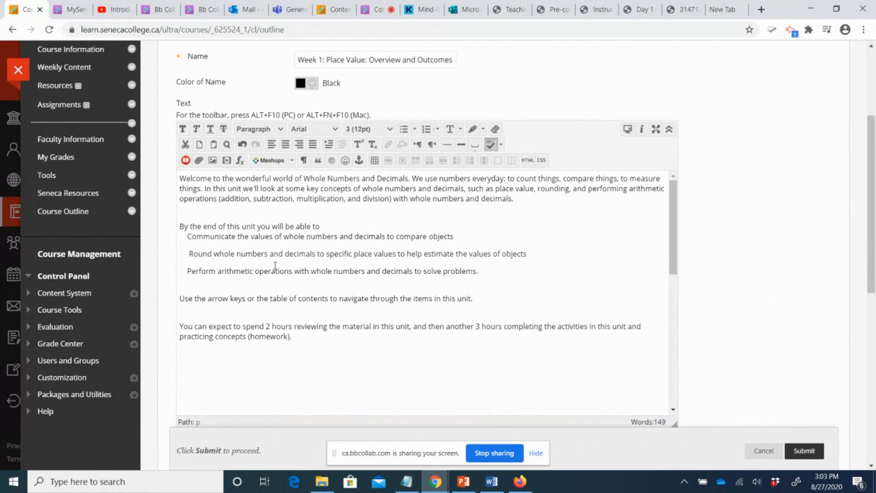
# - Format the three learning outcomes as a bulleted list and remove the empty bullet, keeping "Use the arrow keys" as a normal paragraph
pyautogui.moveTo(187, 237); pyautogui.dragTo(479, 272)
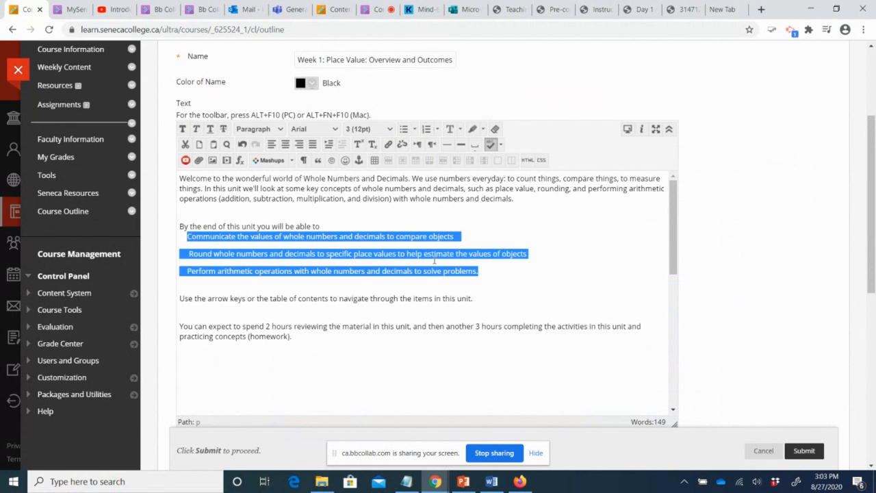
pyautogui.click(404, 128)
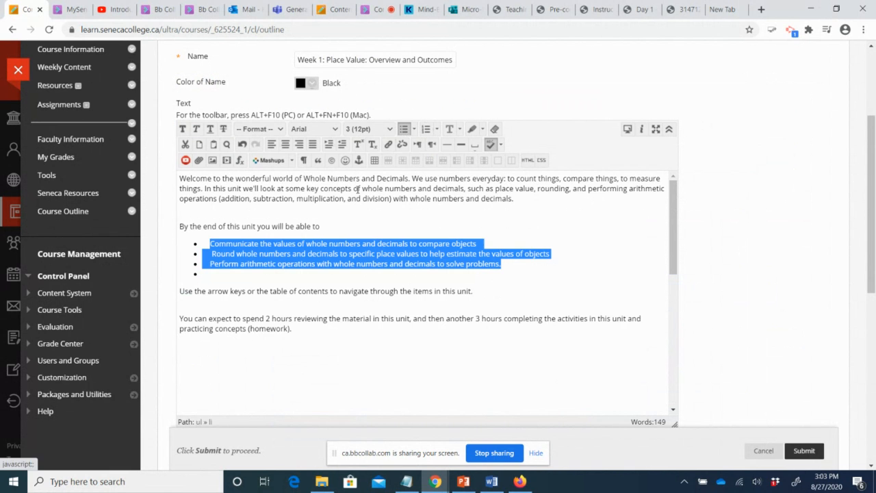
pyautogui.click(203, 273)
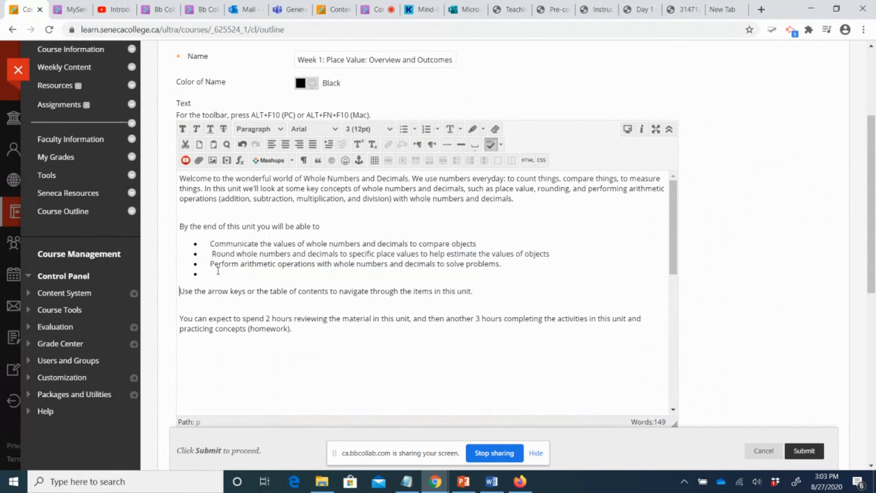
pyautogui.press('BackSpace')
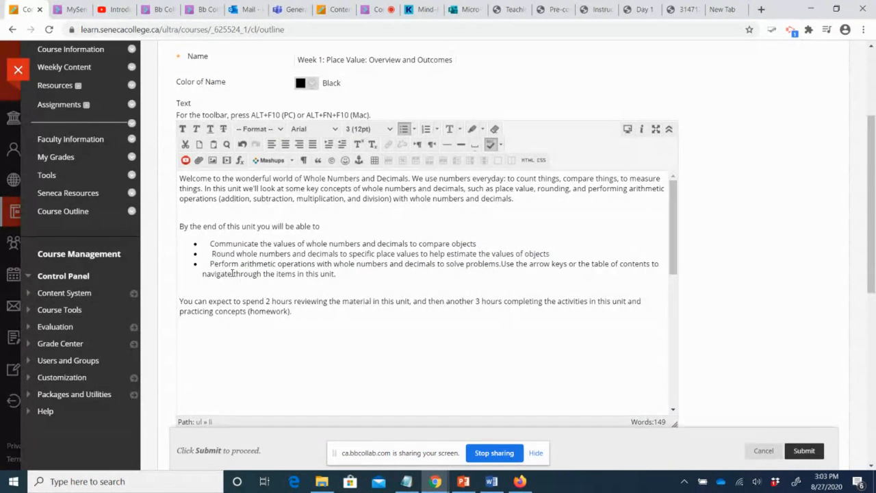
pyautogui.press('Return')
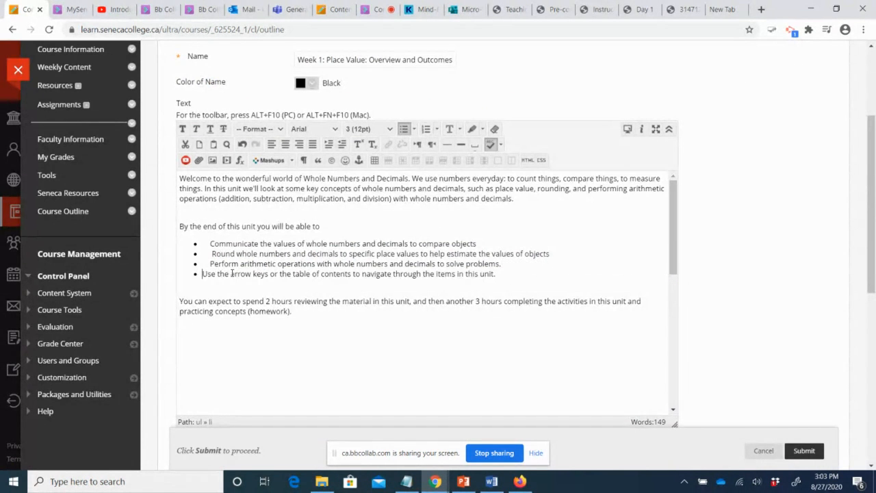
pyautogui.click(404, 131)
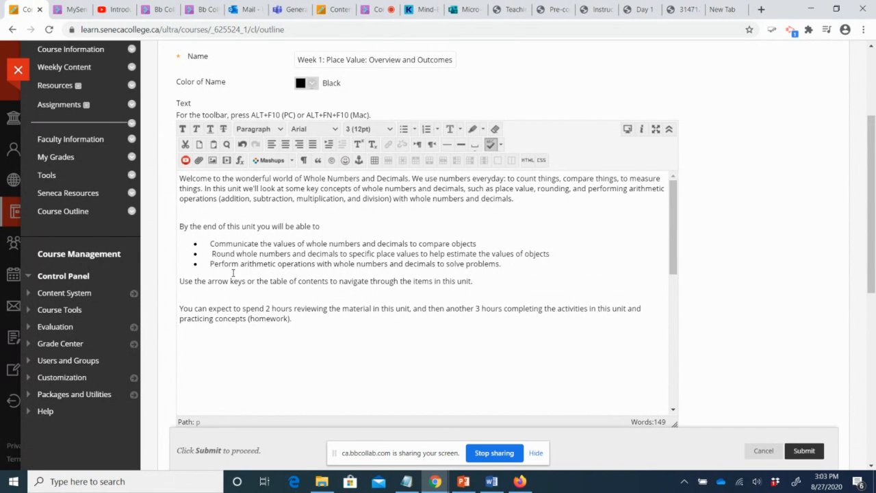
pyautogui.click(212, 253)
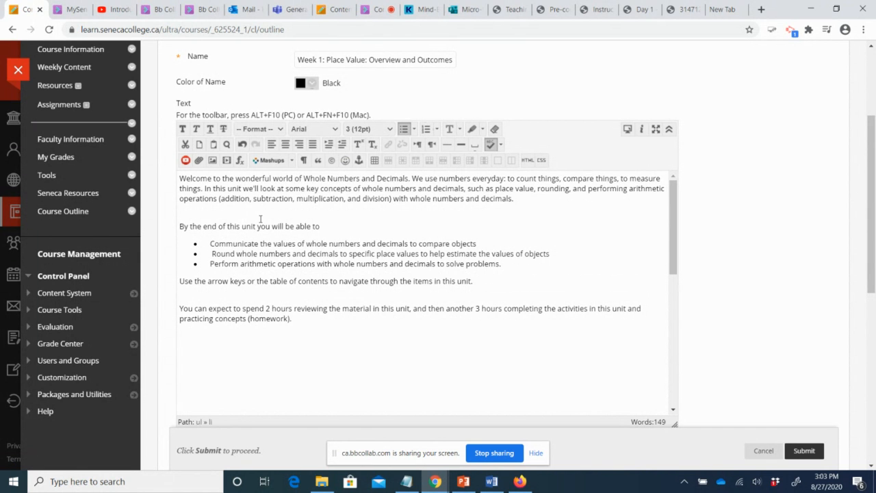
# - Remove the extra space at the start of the second learning outcome, "Round whole numbers and decimals"
pyautogui.press('BackSpace')
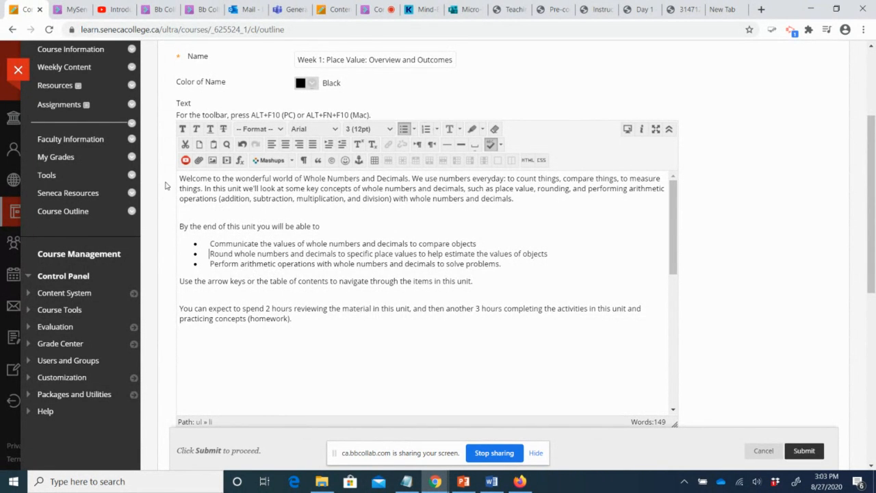
# - Review the item text's parts: the introduction, the learning outcomes, the navigation instruction and the expected time commitment
pyautogui.moveTo(180, 178); pyautogui.dragTo(428, 188)
pyautogui.click(450, 199)
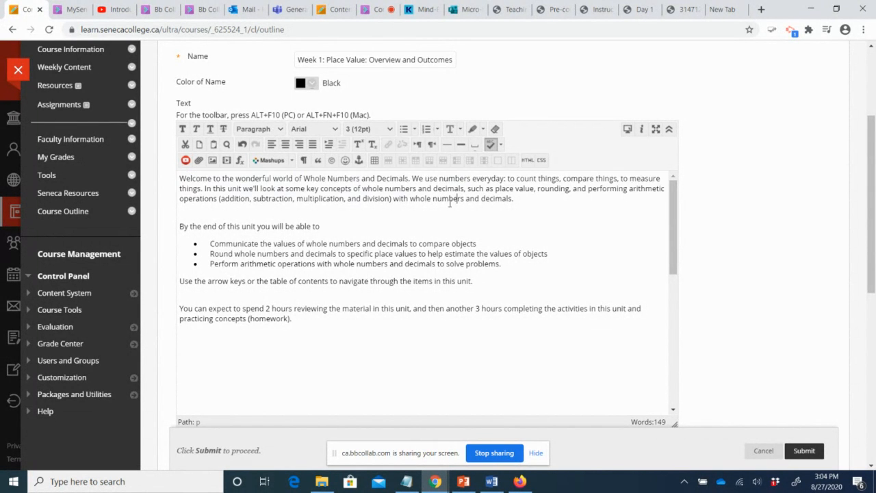
pyautogui.moveTo(412, 179); pyautogui.dragTo(504, 198)
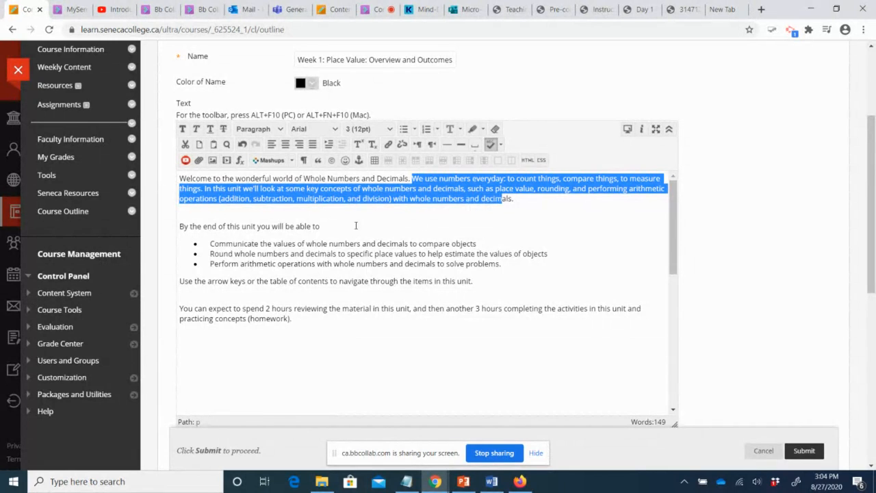
pyautogui.moveTo(209, 244); pyautogui.dragTo(483, 265)
pyautogui.moveTo(183, 282); pyautogui.dragTo(464, 283)
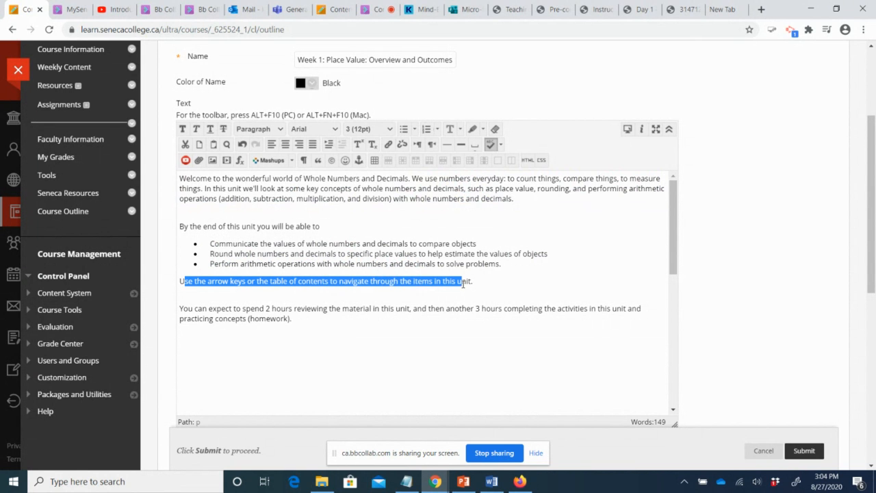
pyautogui.click(178, 309)
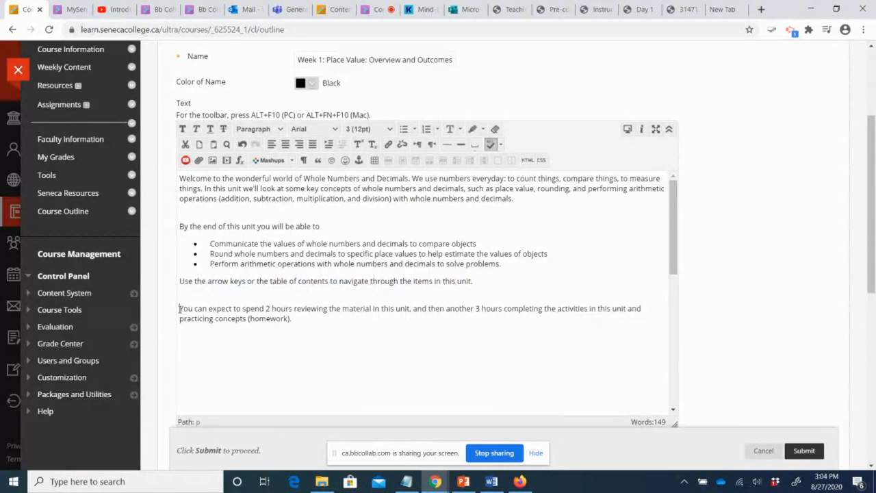
pyautogui.moveTo(179, 309); pyautogui.dragTo(435, 317)
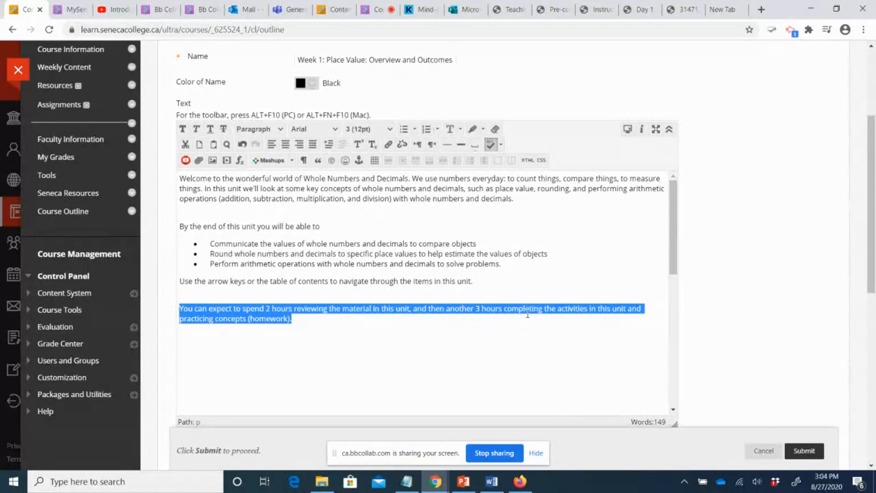
pyautogui.click(462, 340)
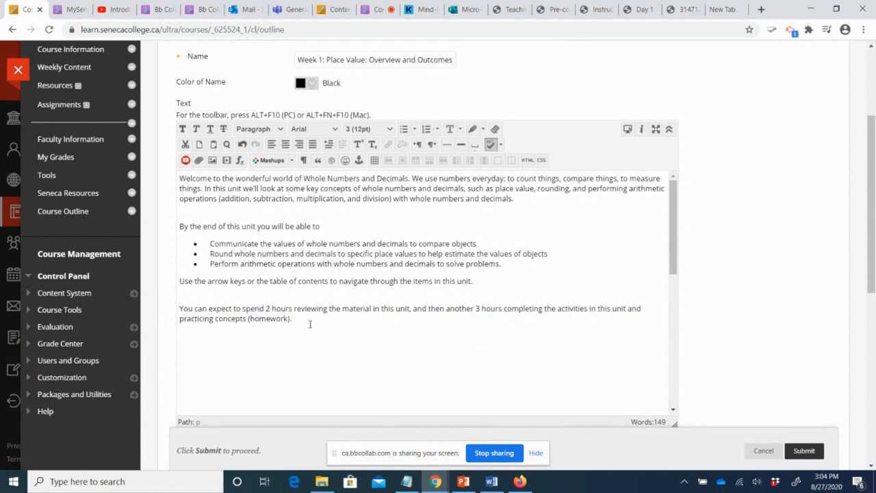
# - Set the font size of the entire overview text to 4 (14pt)
pyautogui.moveTo(311, 324); pyautogui.dragTo(169, 173)
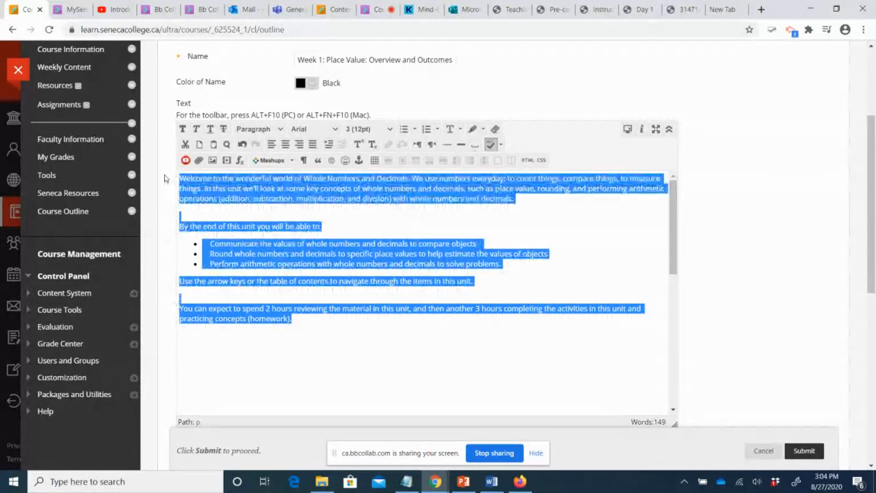
pyautogui.click(363, 130)
pyautogui.click(360, 214)
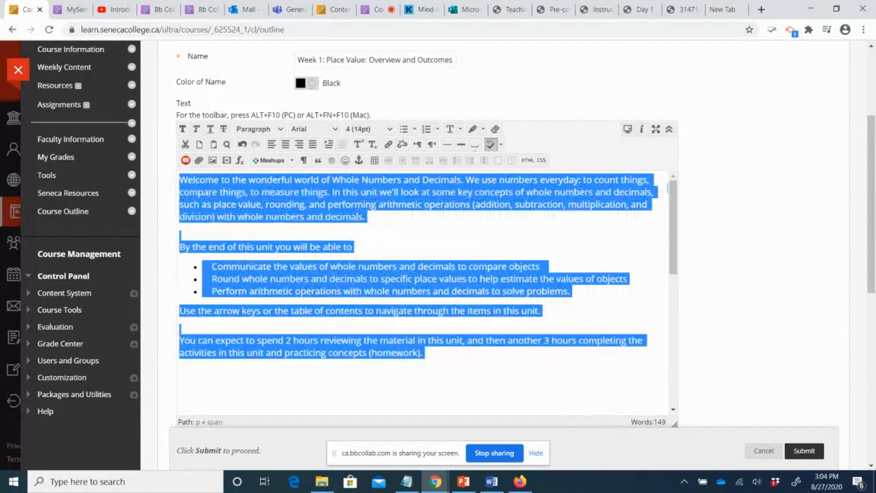
pyautogui.click(315, 388)
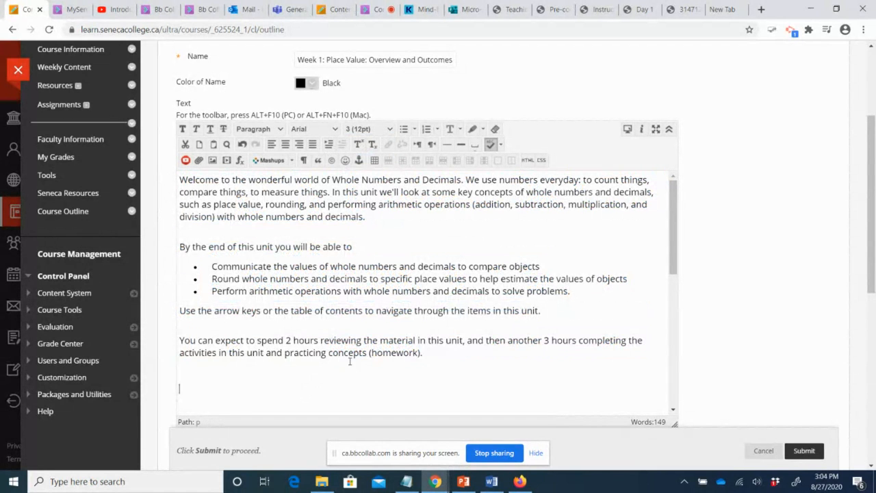
# - Add a blank line above the first paragraph and check the icons on the Lesson Plan Block slide in PowerPoint
pyautogui.click(180, 180)
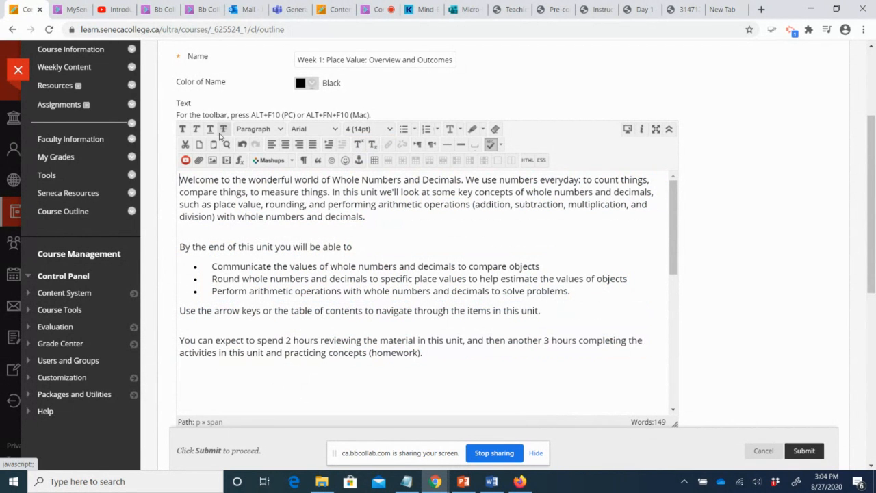
pyautogui.press('Return')
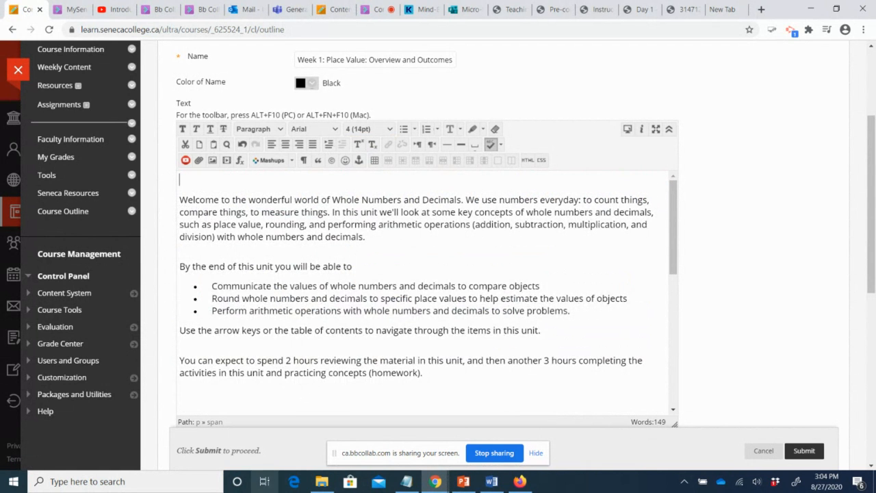
pyautogui.click(465, 482)
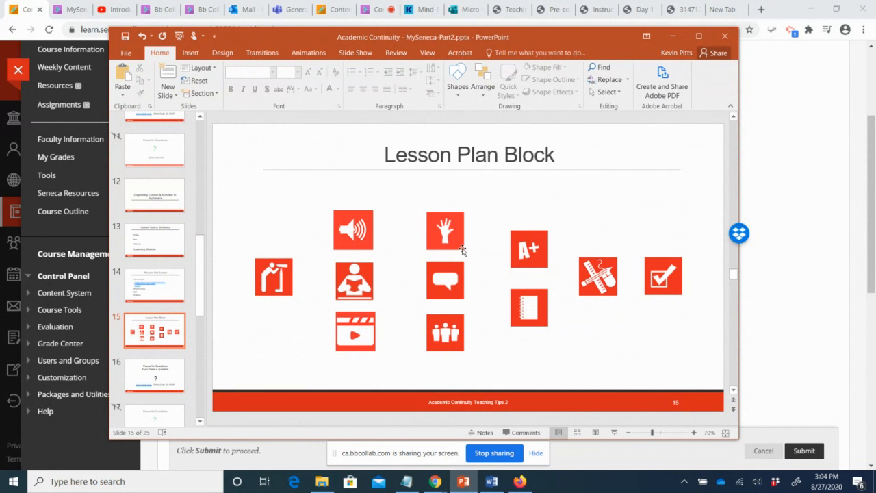
pyautogui.click(672, 36)
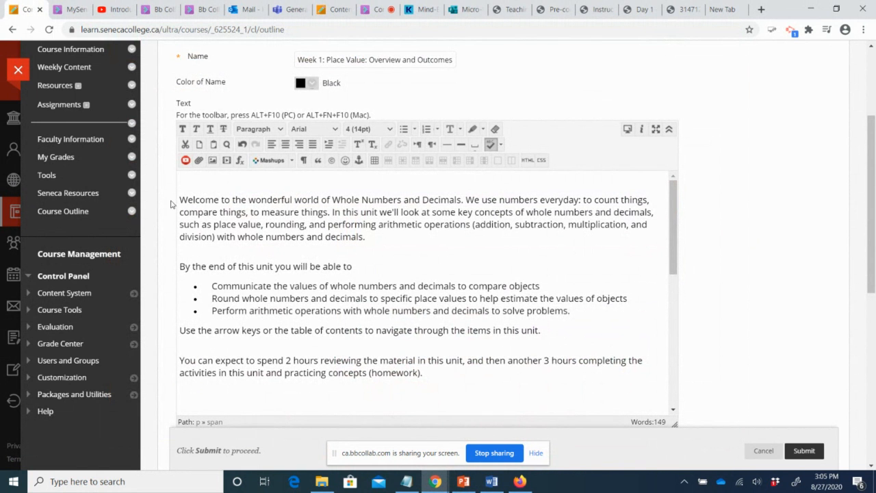
# - Start inserting an image on the blank first line and choose Overview.png from the Images folder under Webinars on the computer
pyautogui.click(213, 161)
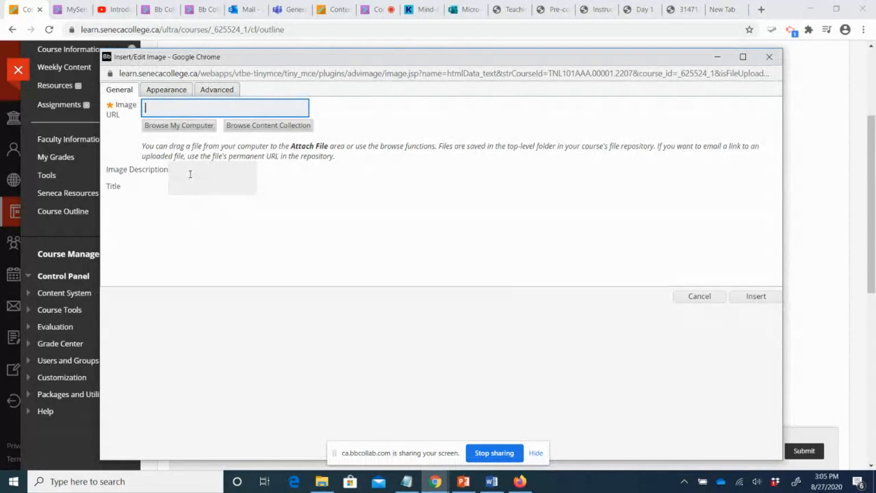
pyautogui.click(176, 125)
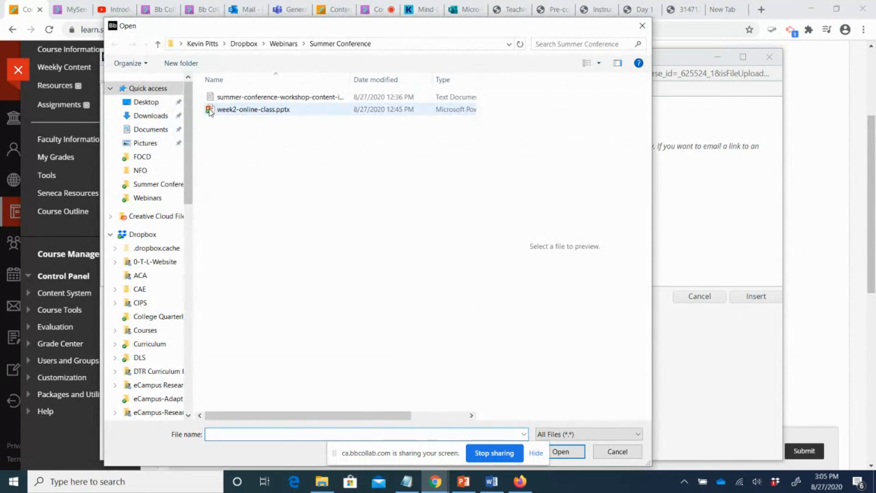
pyautogui.click(284, 43)
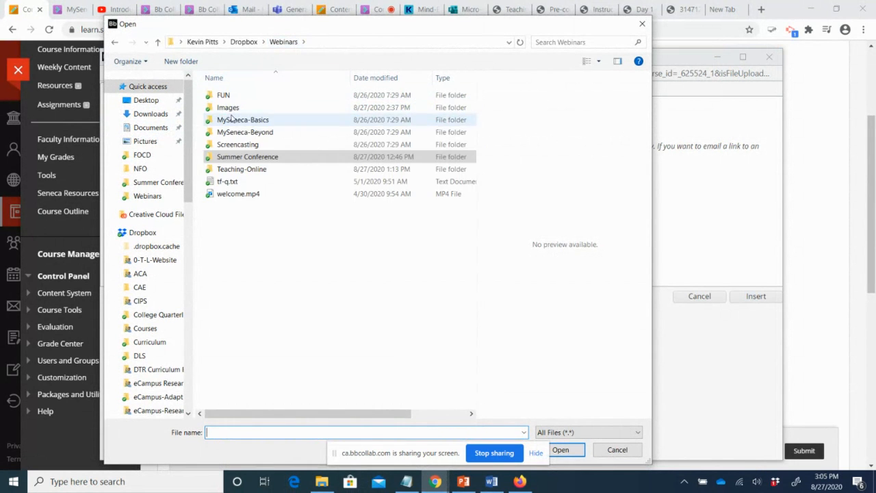
pyautogui.doubleClick(230, 111)
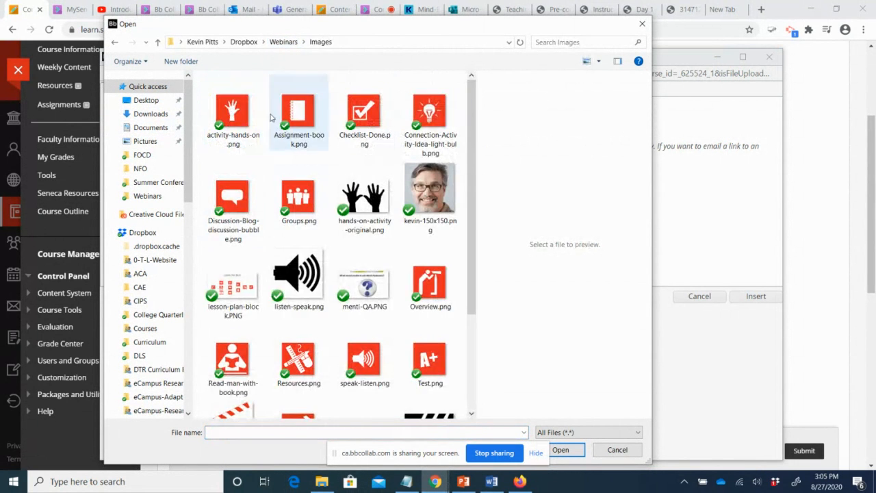
pyautogui.moveTo(471, 211); pyautogui.dragTo(475, 303)
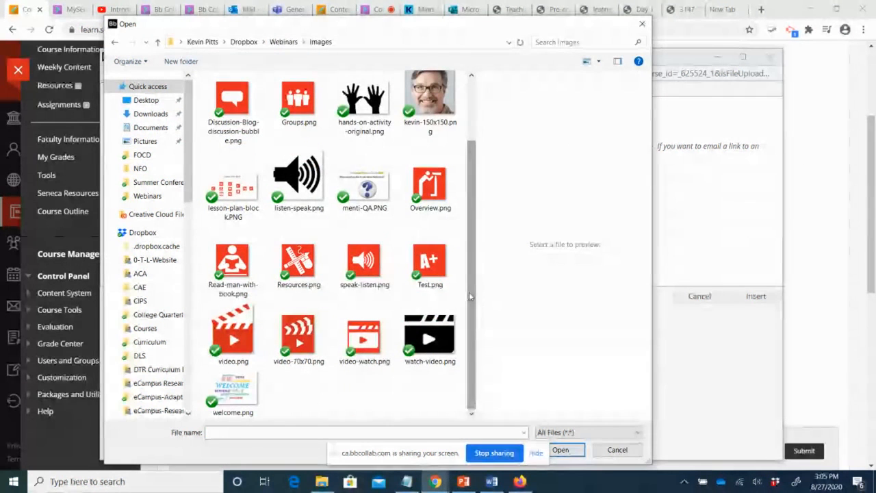
pyautogui.click(429, 186)
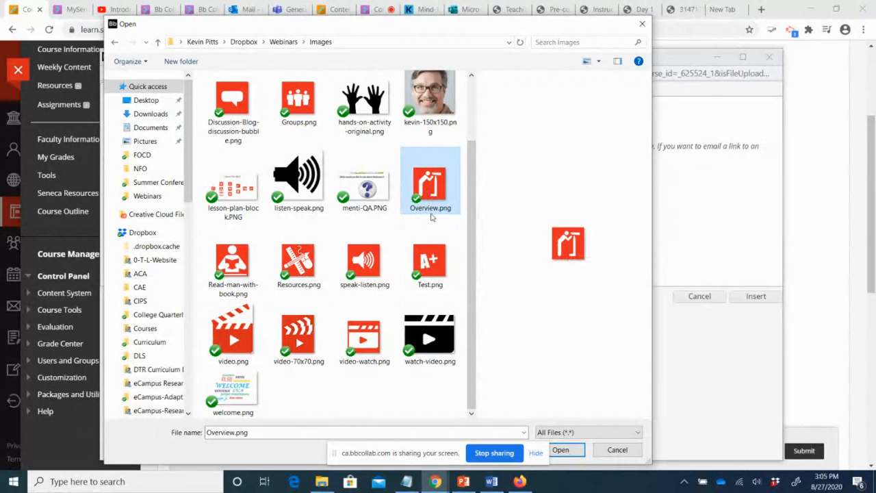
pyautogui.click(565, 450)
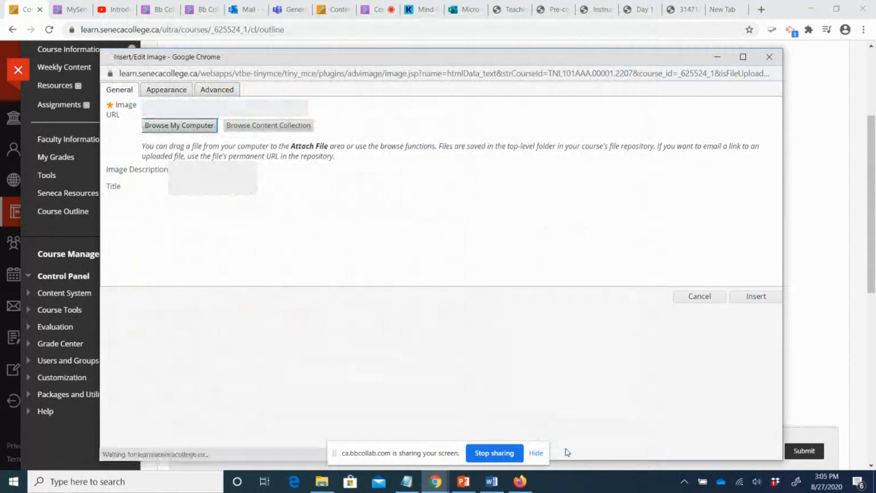
# - Check the image's appearance settings, give it the description "Icon showing a person looking through a spyglass" and insert it
pyautogui.click(176, 94)
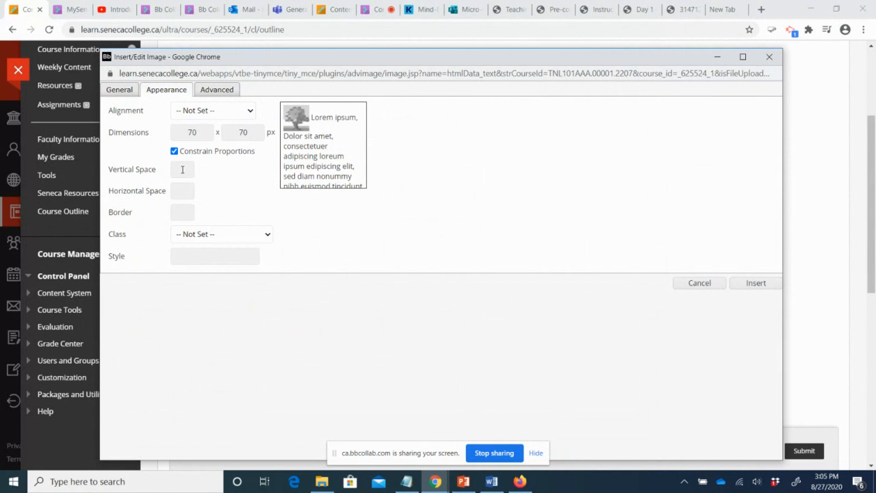
pyautogui.click(122, 93)
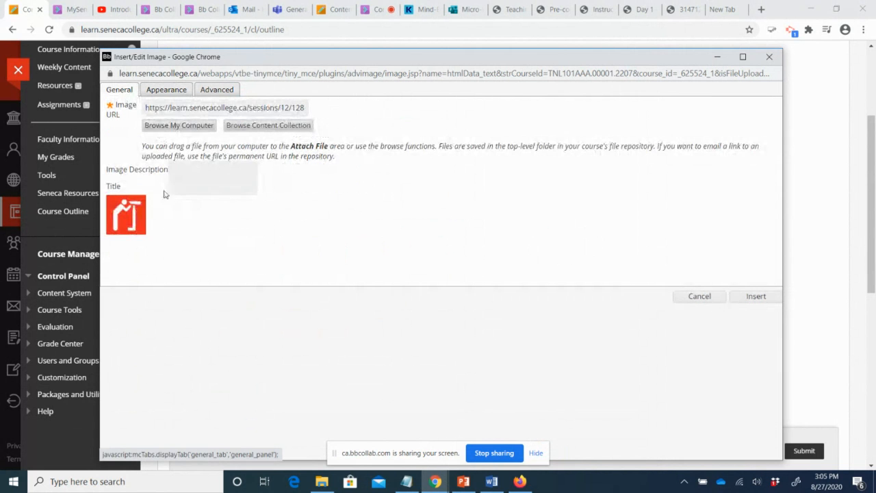
pyautogui.click(195, 168)
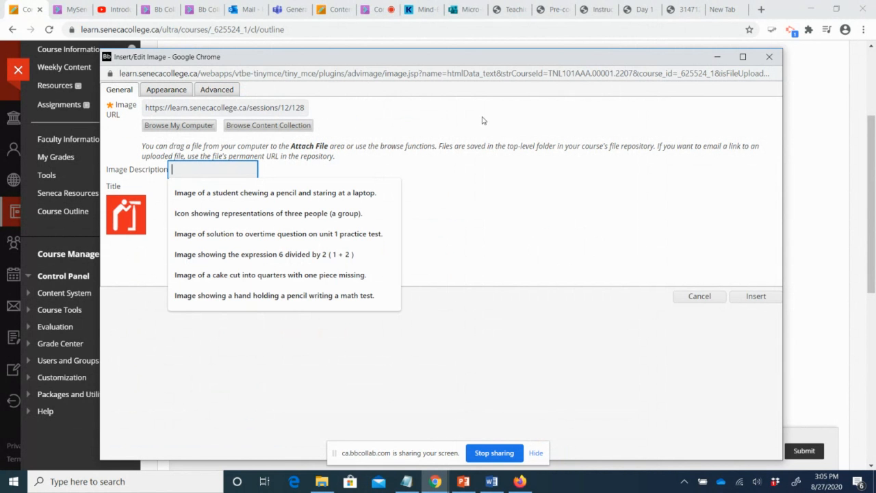
pyautogui.write('Ic')
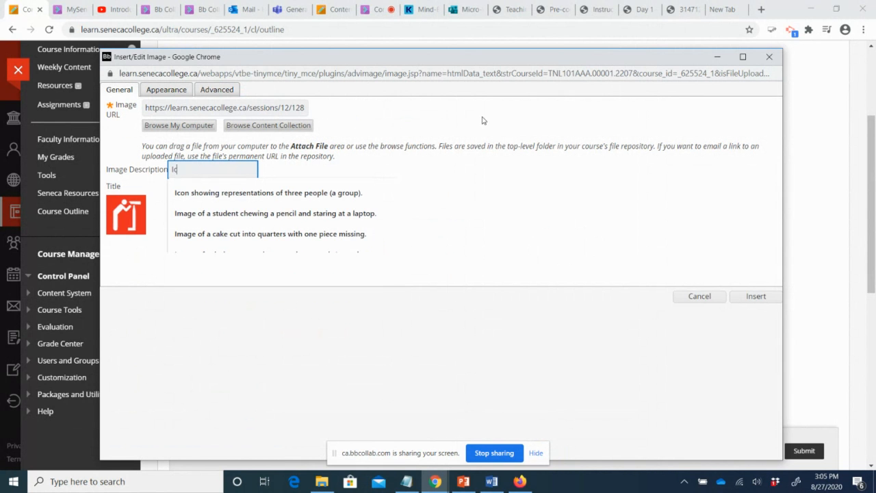
pyautogui.write('on sho')
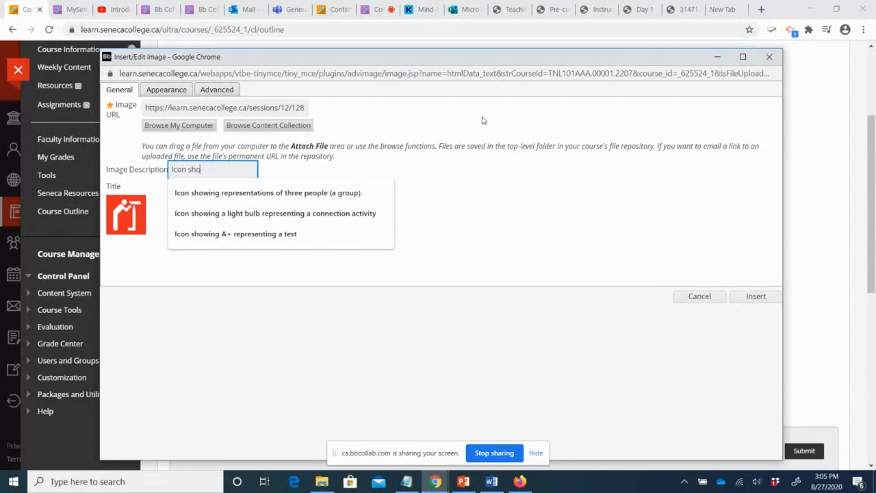
pyautogui.write('wing a pers')
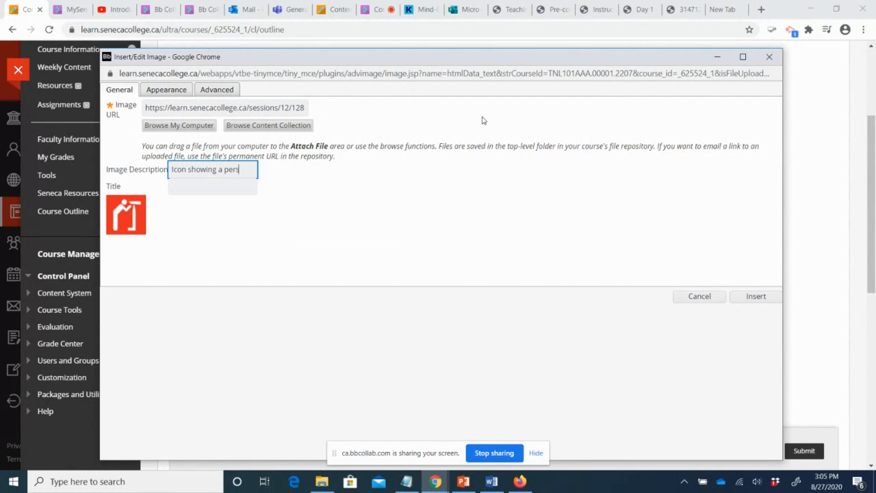
pyautogui.write('on looking through')
pyautogui.write(' a spy')
pyautogui.write('glass')
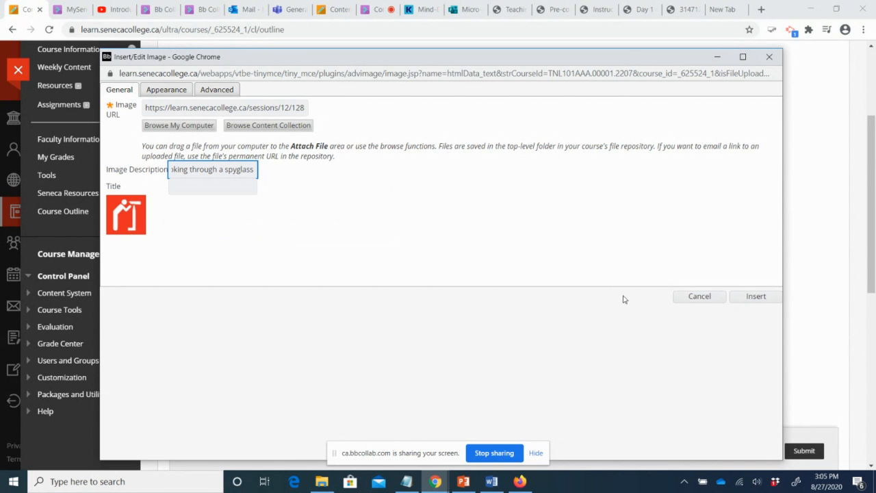
pyautogui.click(744, 297)
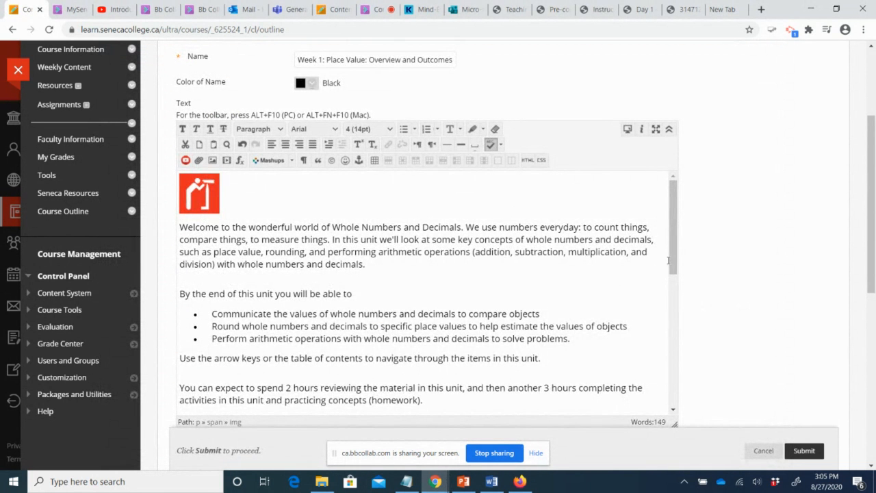
# - Submit the completed Overview and Outcomes item and look over it in the Week 1: Place Value module
pyautogui.moveTo(674, 264); pyautogui.dragTo(675, 281)
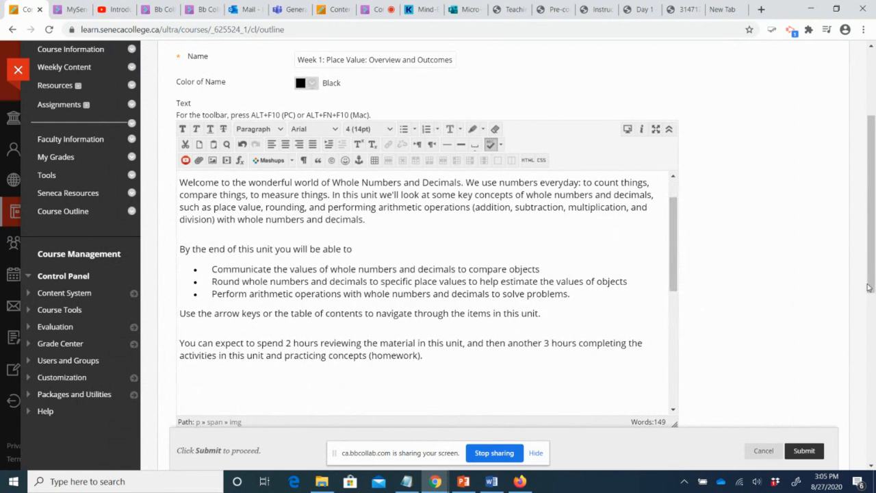
pyautogui.moveTo(870, 288); pyautogui.dragTo(873, 454)
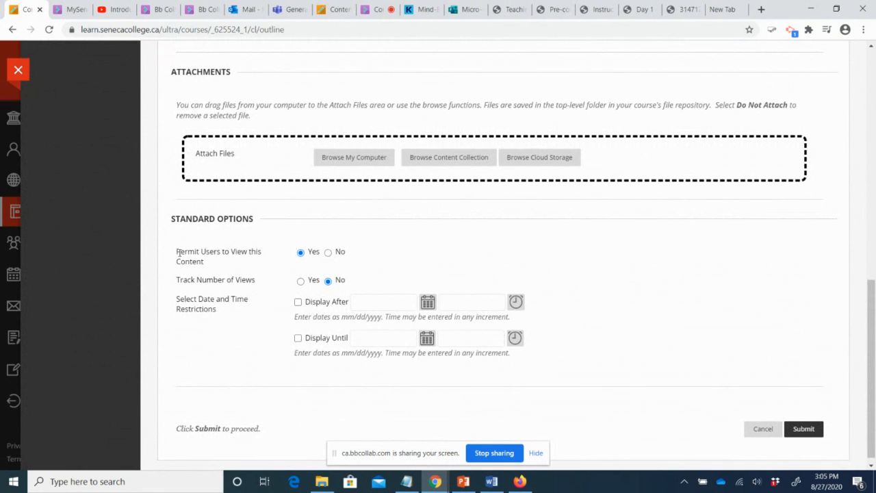
pyautogui.moveTo(180, 253); pyautogui.dragTo(252, 250)
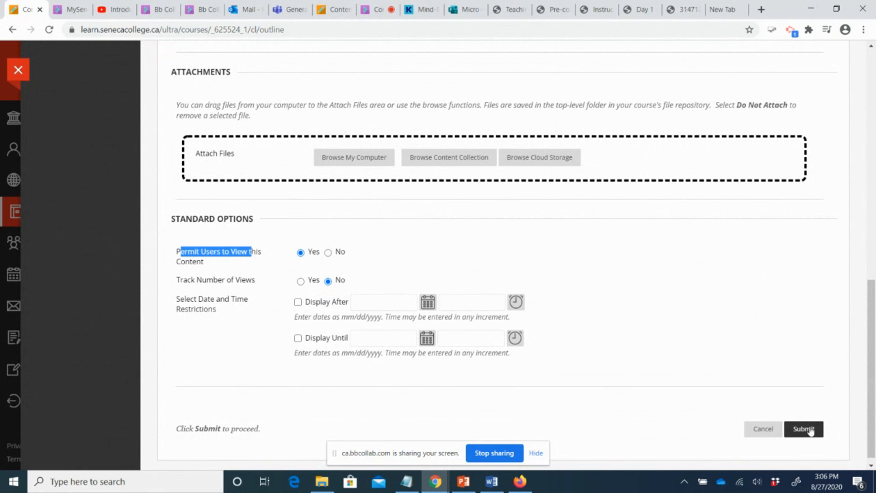
pyautogui.click(804, 428)
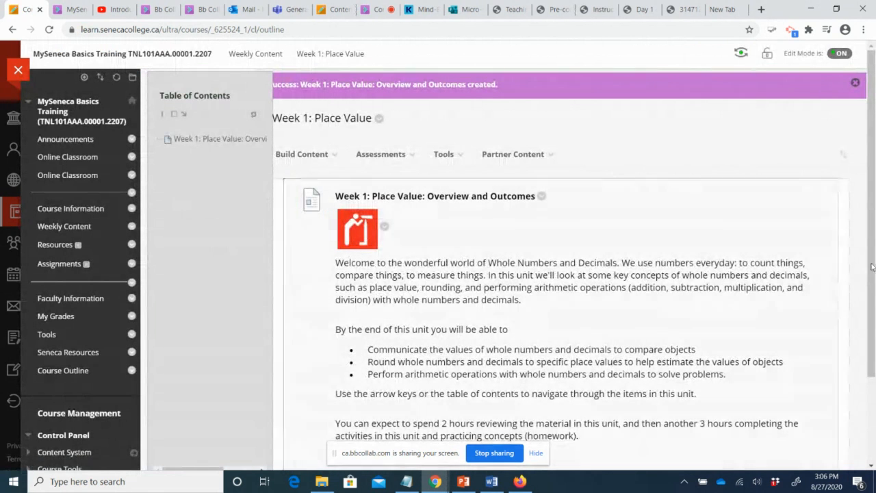
pyautogui.scroll(-1, 874, 293)
pyautogui.scroll(-1, 874, 292)
pyautogui.scroll(2, 460, 226)
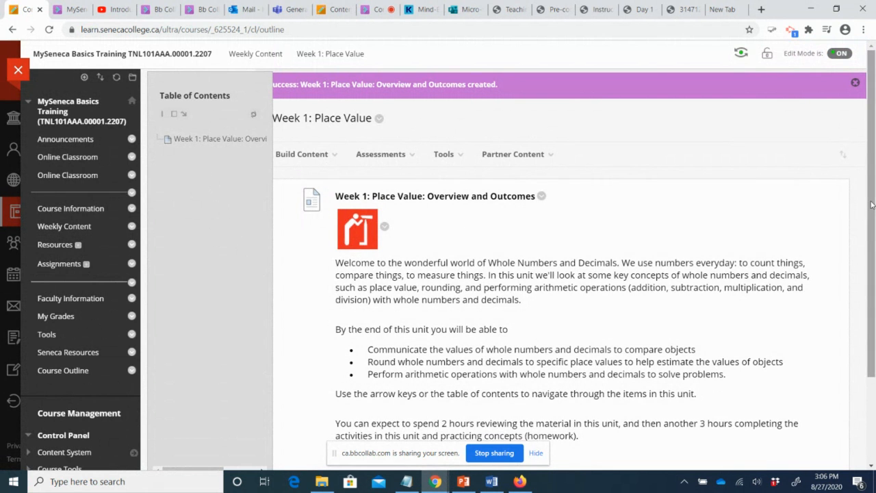
pyautogui.scroll(-2, 873, 204)
pyautogui.scroll(2, 434, 137)
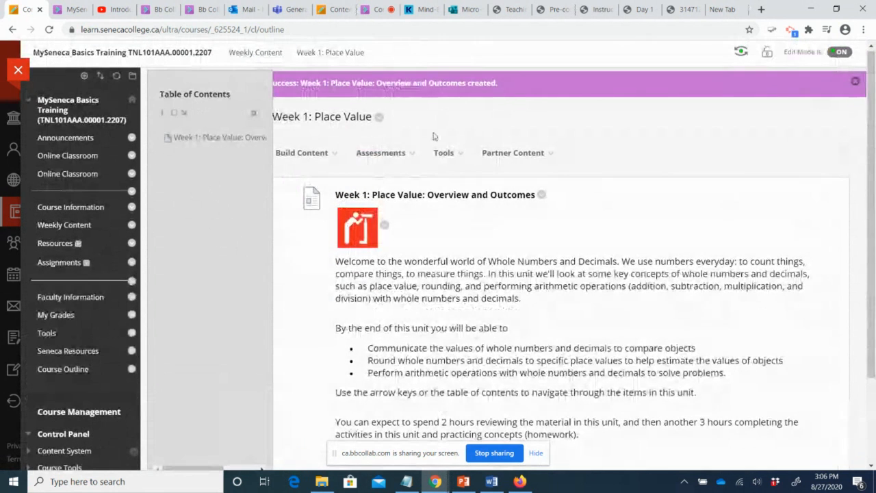
# - Create a new item in the Week 1: Place Value module named "Week 1: Place Value: Video", consulting the Lesson Plan Block slide in PowerPoint
pyautogui.click(464, 481)
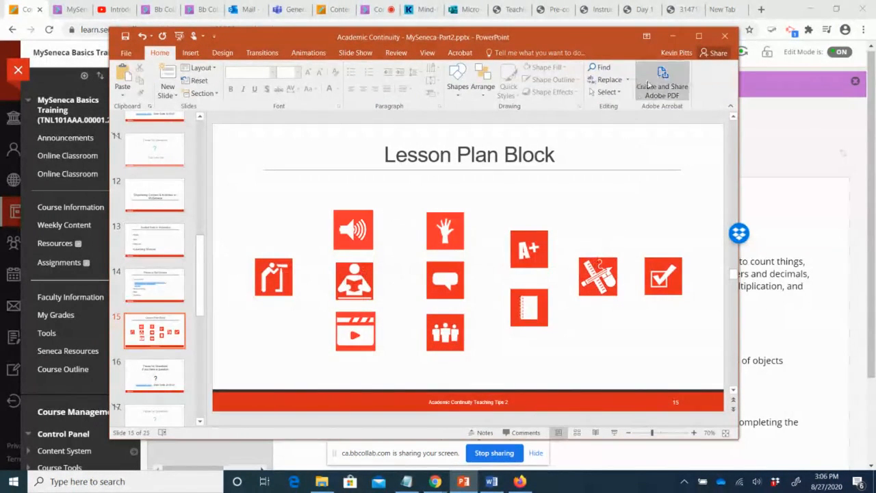
pyautogui.click(673, 36)
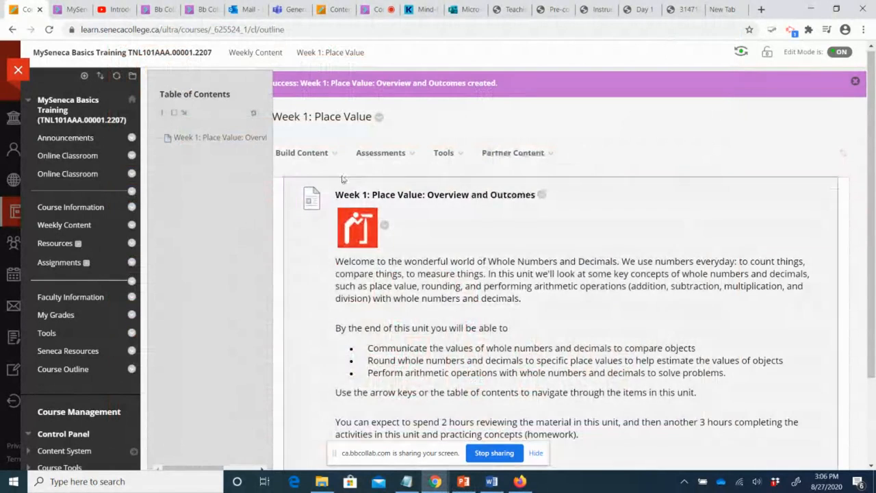
pyautogui.click(308, 155)
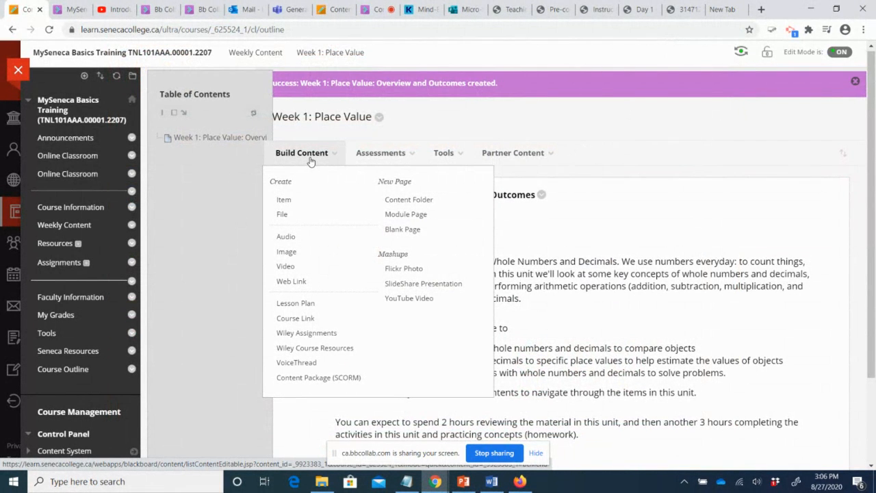
pyautogui.click(293, 199)
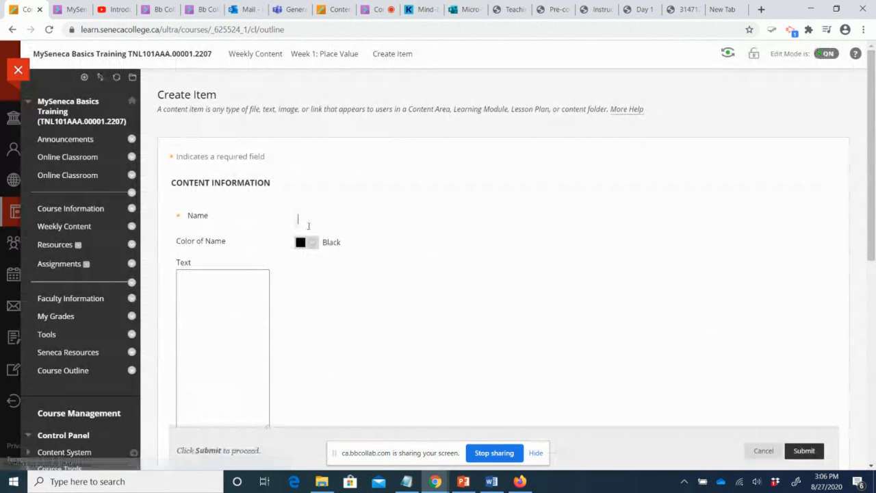
pyautogui.click(328, 211)
pyautogui.write('W')
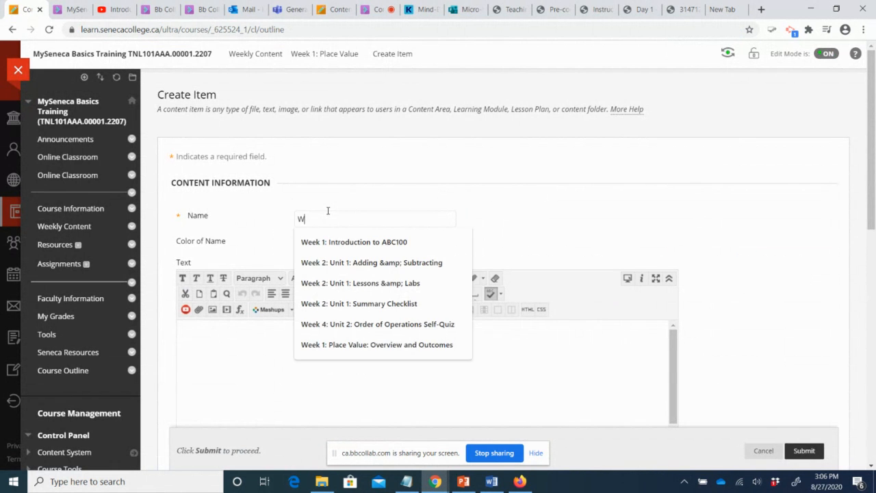
pyautogui.write('eek')
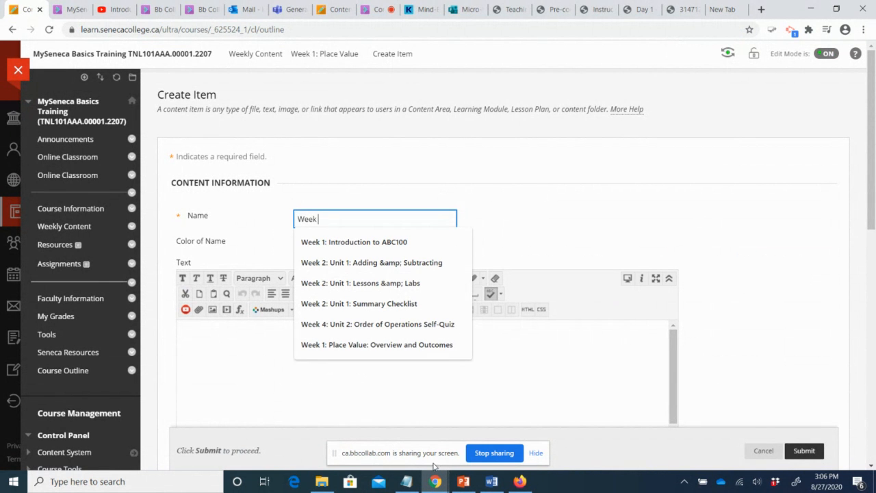
pyautogui.click(466, 482)
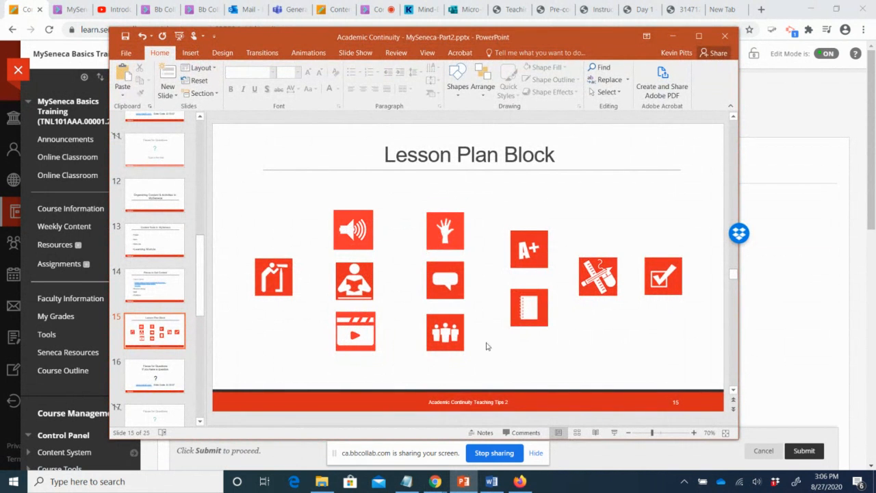
pyautogui.click(673, 35)
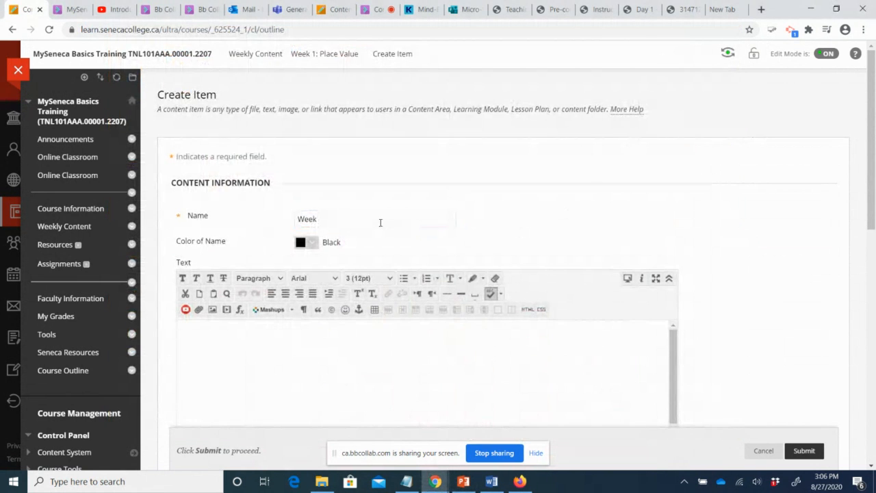
pyautogui.write('1')
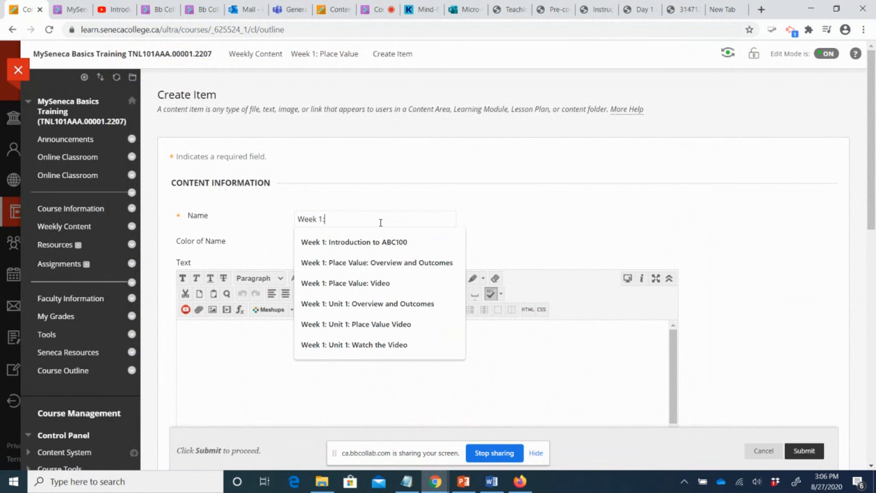
pyautogui.write(': Video')
pyautogui.click(316, 284)
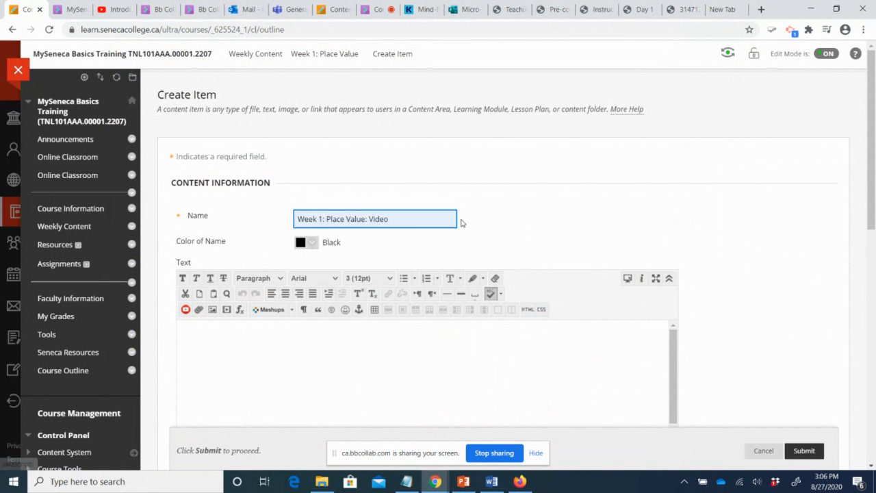
# - Copy the two paragraphs introducing place value and the video from the Notepad file into the item's text, separated by a blank line
pyautogui.click(407, 481)
pyautogui.scroll(-1, 319, 363)
pyautogui.scroll(-2, 318, 362)
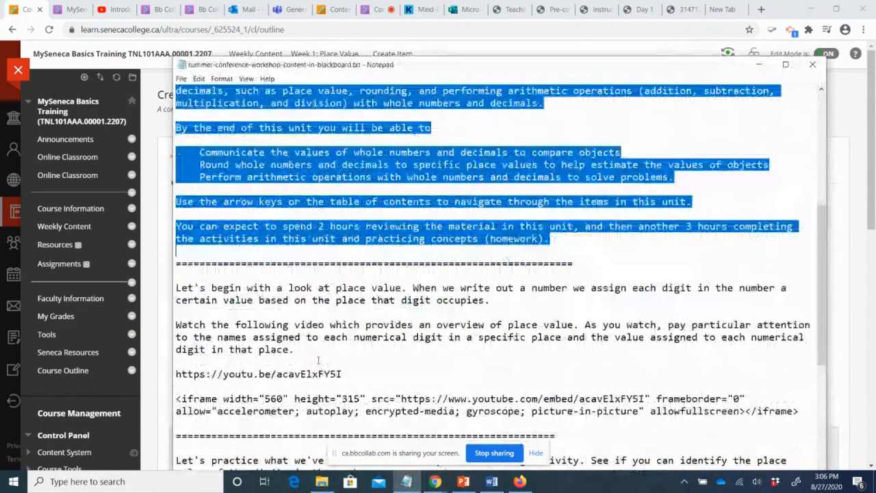
pyautogui.click(178, 288)
pyautogui.moveTo(178, 288); pyautogui.dragTo(335, 350)
pyautogui.hotkey('ctrl', 'c')
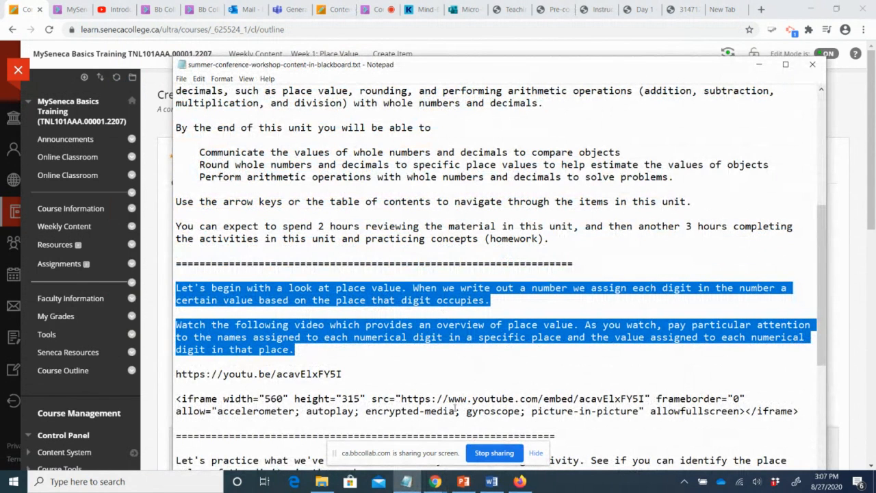
pyautogui.click(759, 64)
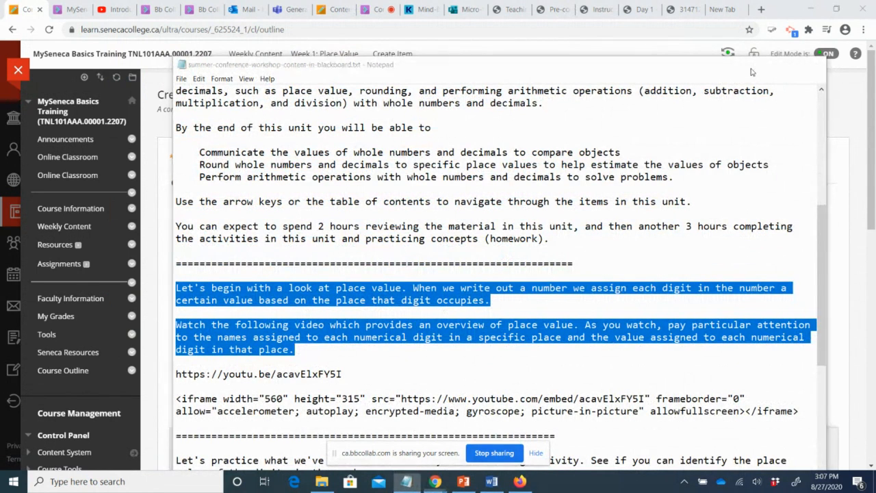
pyautogui.click(235, 348)
pyautogui.hotkey('ctrl', 'v')
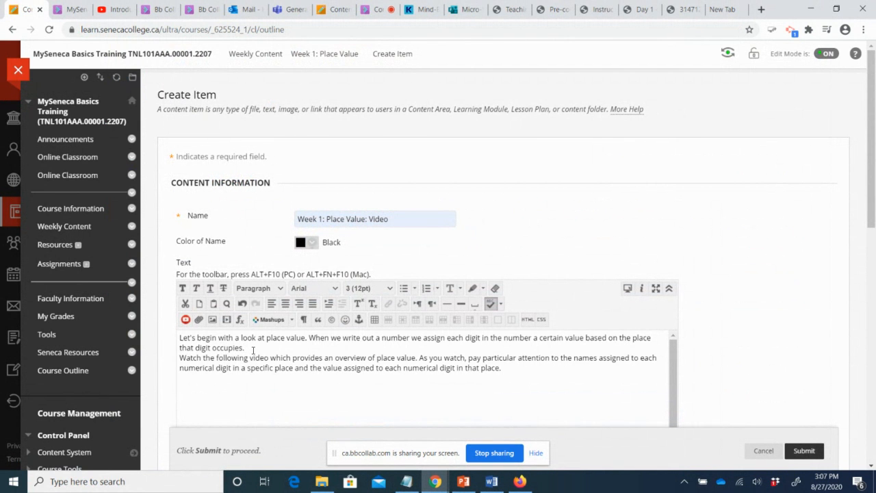
pyautogui.press('Return')
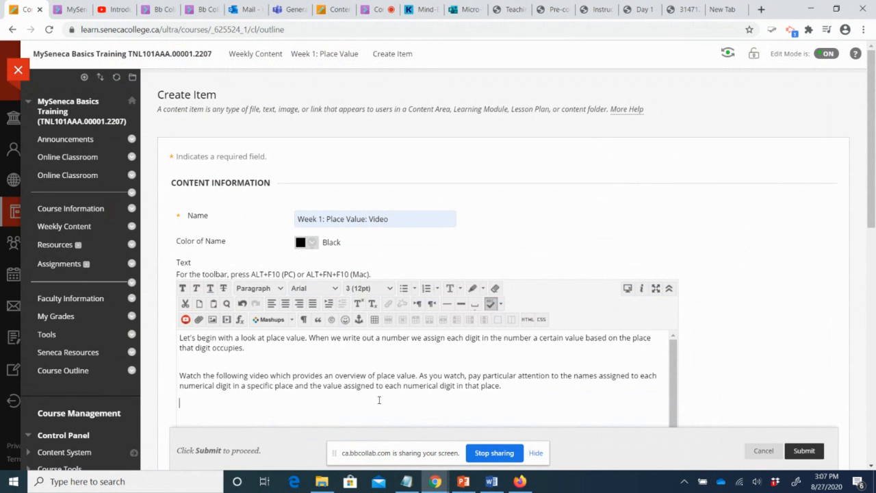
# - Set both pasted paragraphs to font size 4 (14pt) and review the video-watching instructions in the second one
pyautogui.moveTo(517, 395); pyautogui.dragTo(176, 337)
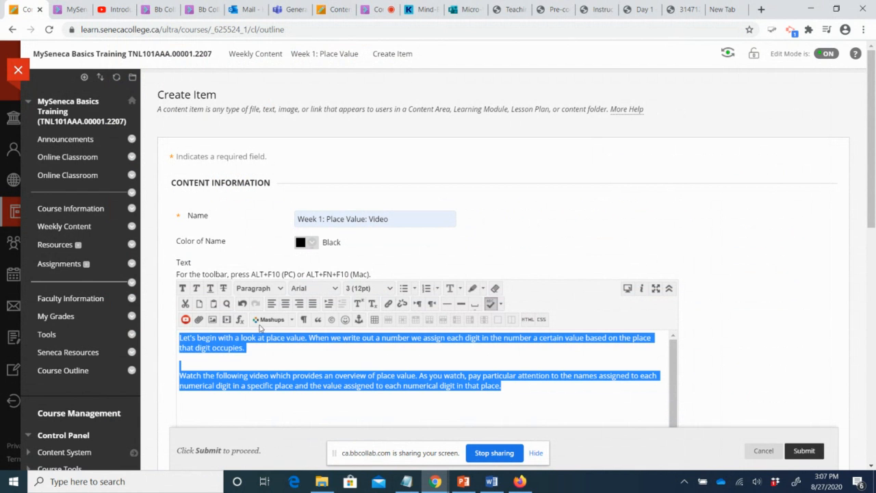
pyautogui.click(370, 289)
pyautogui.click(369, 379)
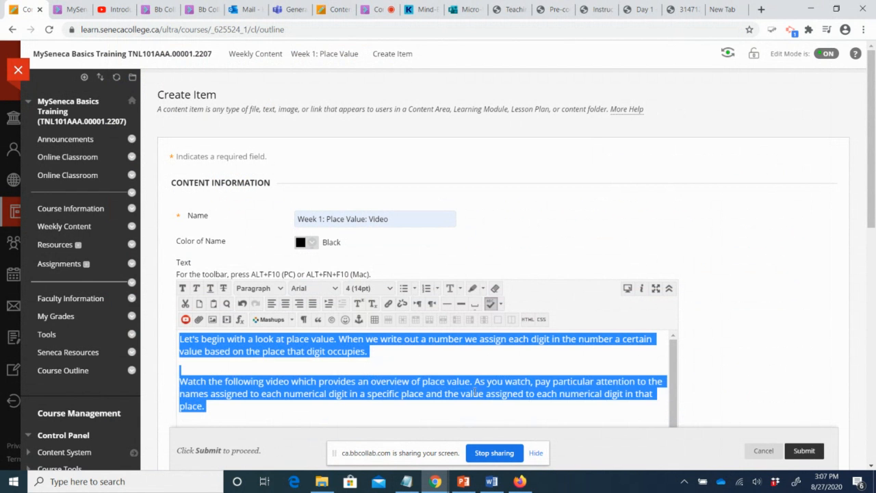
pyautogui.scroll(-3, 871, 136)
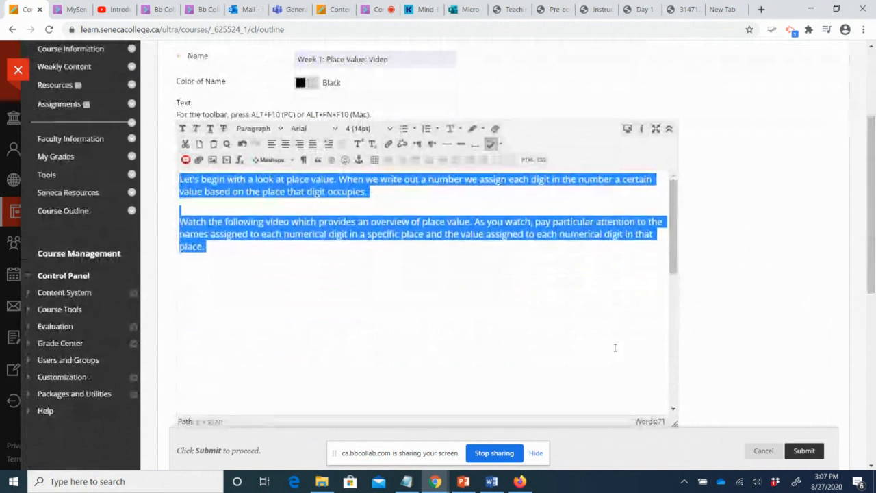
pyautogui.click(418, 352)
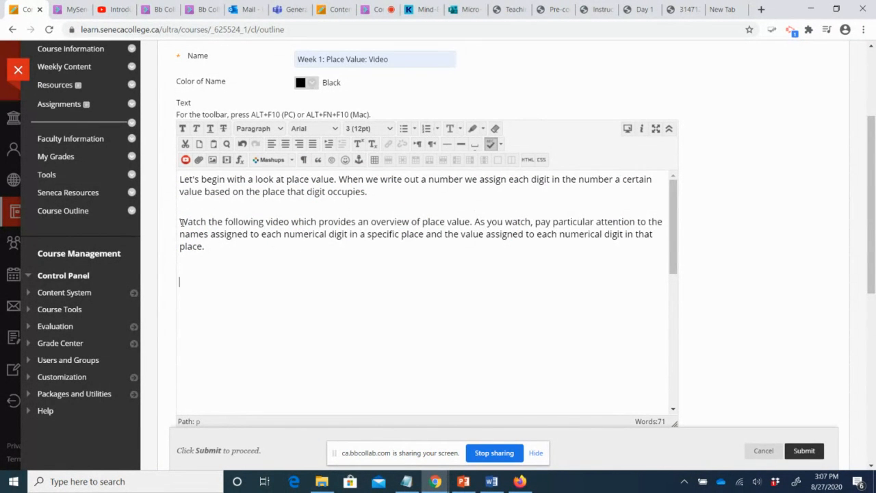
pyautogui.moveTo(181, 222); pyautogui.dragTo(265, 223)
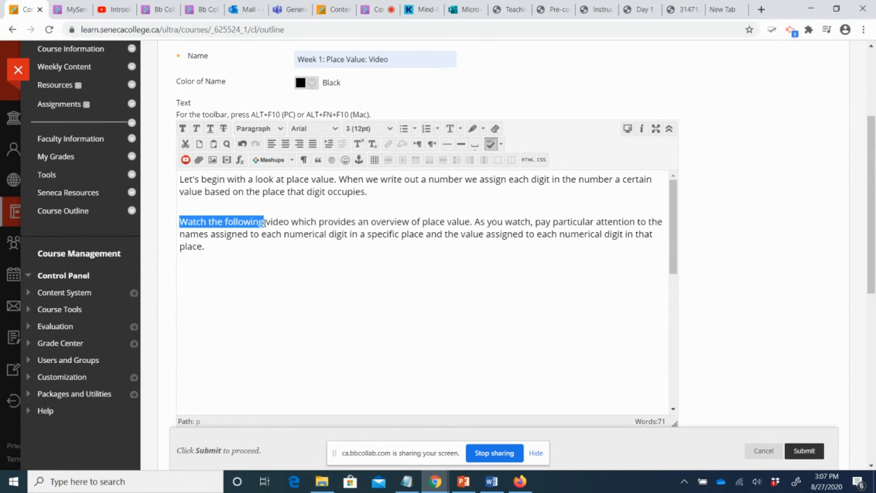
pyautogui.moveTo(475, 222); pyautogui.dragTo(475, 242)
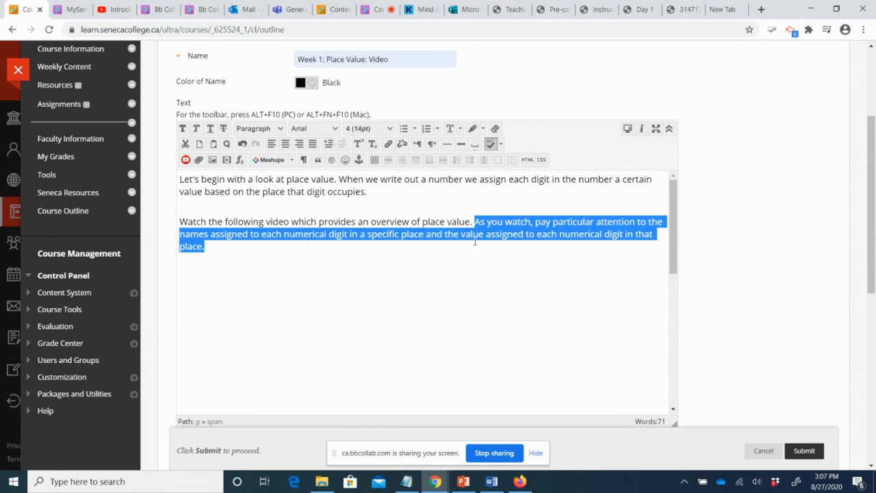
pyautogui.click(505, 206)
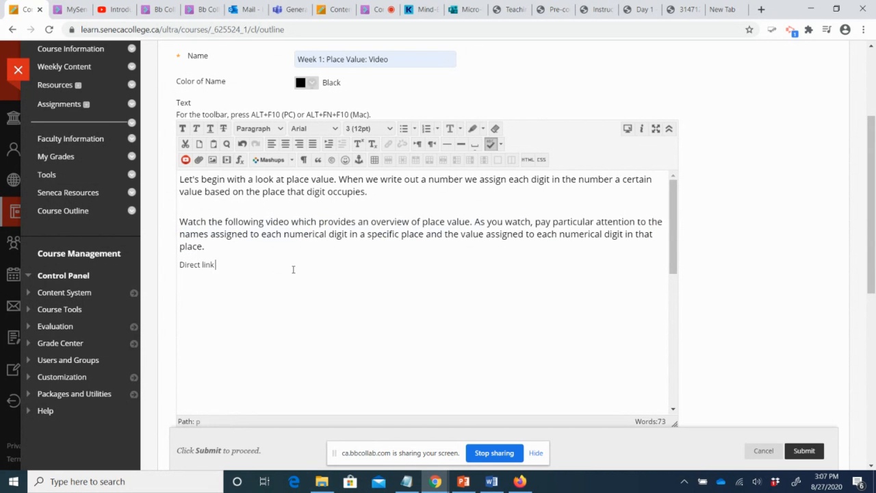
# - Add the line "Direct link to Place Value Video" below the second paragraph
pyautogui.write('Lace V')
pyautogui.write('laue V')
pyautogui.press('BackSpace')
pyautogui.press('BackSpace')
pyautogui.press('BackSpace')
pyautogui.press('BackSpace')
pyautogui.press('BackSpace')
pyautogui.press('BackSpace')
pyautogui.press('BackSpace')
pyautogui.press('BackSpace')
pyautogui.press('BackSpace')
pyautogui.press('BackSpace')
pyautogui.write('lace Value Video')
pyautogui.press('Return')
# - Set the "Direct link to Place Value Video" line to font size 4 (14pt)
pyautogui.moveTo(295, 268); pyautogui.dragTo(179, 265)
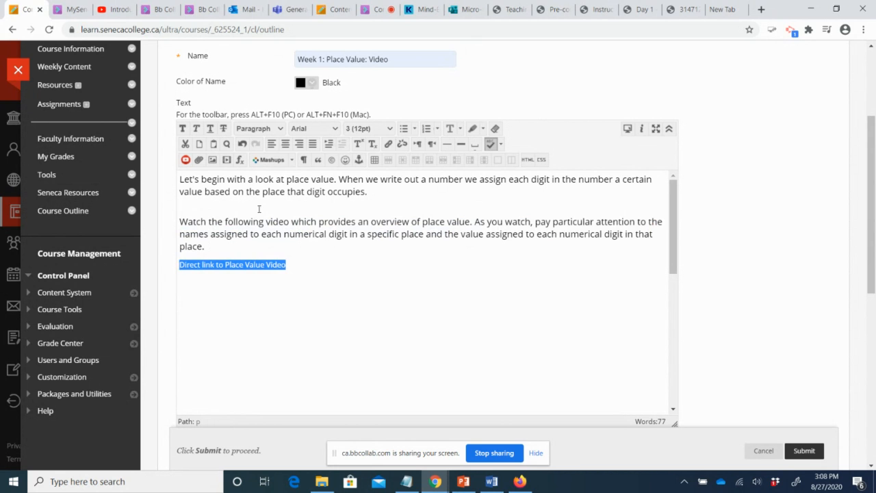
pyautogui.click(363, 129)
pyautogui.click(364, 217)
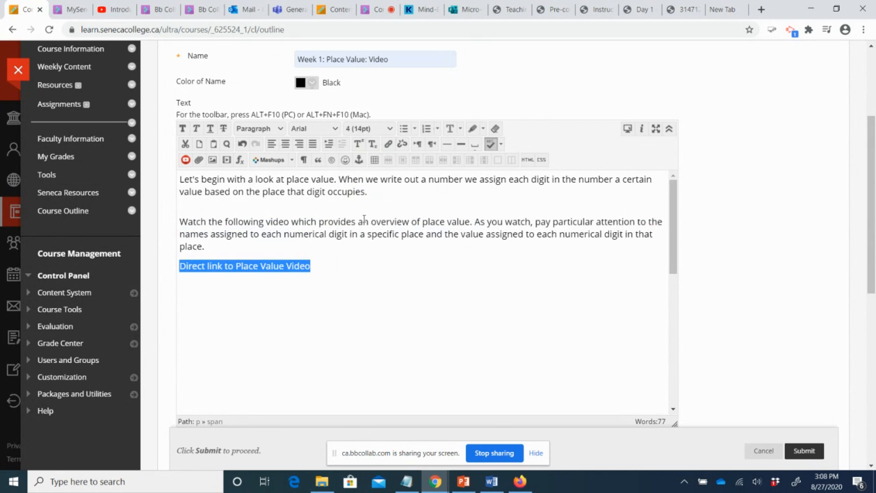
pyautogui.click(309, 315)
pyautogui.moveTo(182, 266); pyautogui.dragTo(309, 266)
pyautogui.click(406, 481)
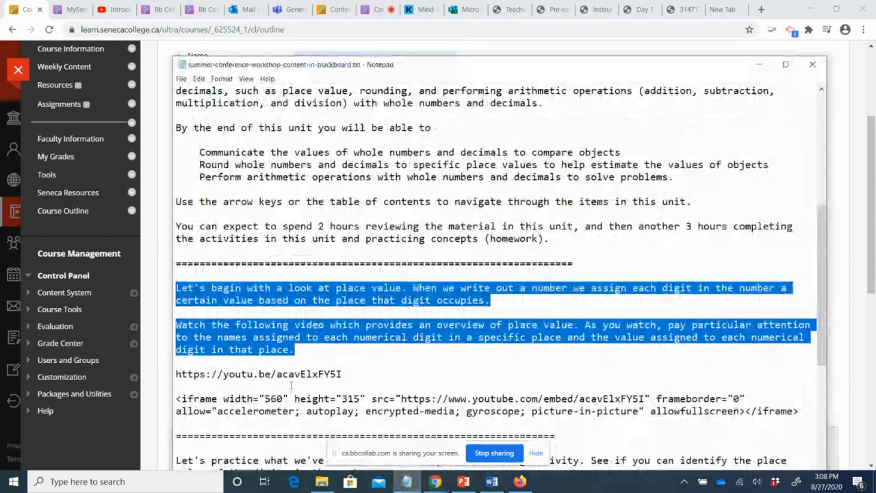
pyautogui.click(291, 385)
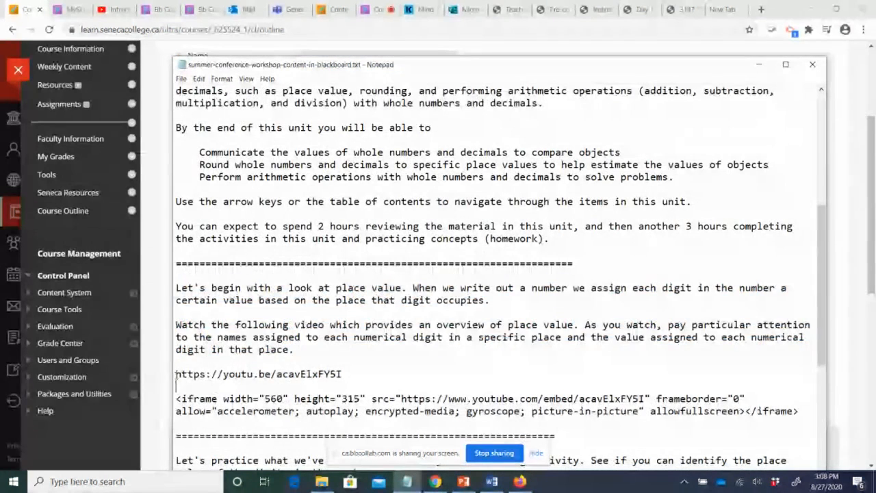
pyautogui.moveTo(176, 374); pyautogui.dragTo(347, 373)
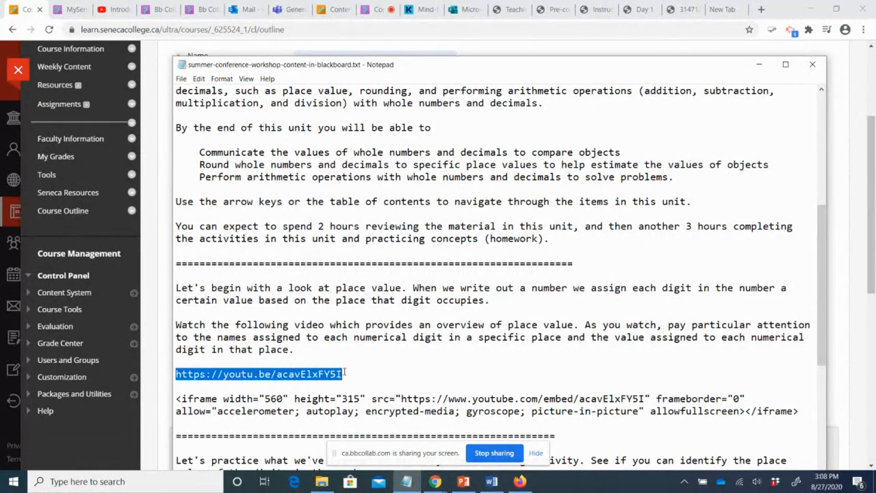
pyautogui.click(759, 65)
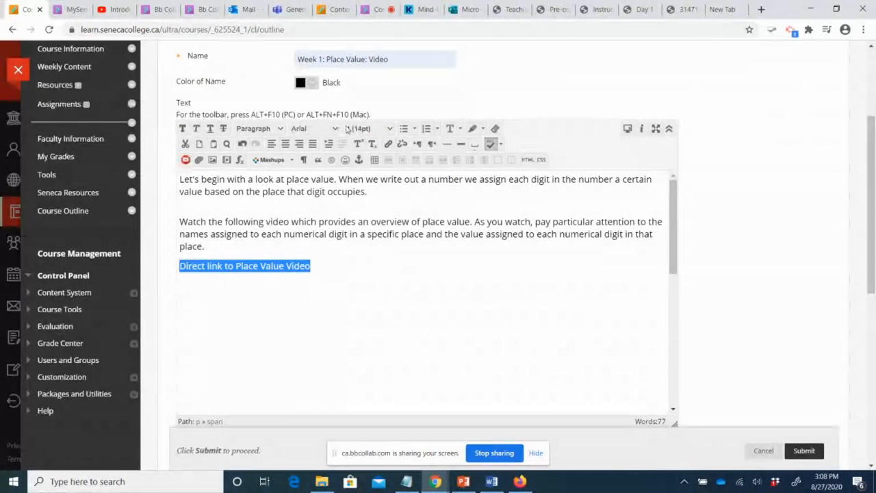
pyautogui.click(387, 145)
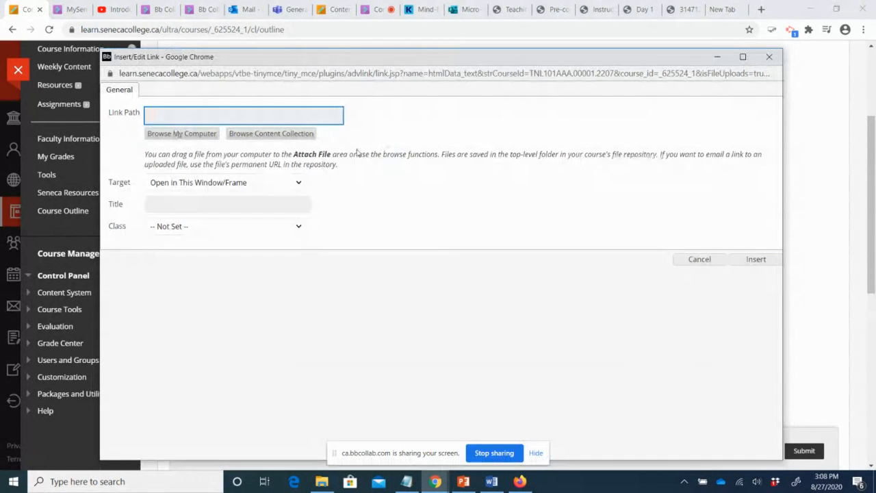
pyautogui.write('https://youtu.be/acavElxFYSI')
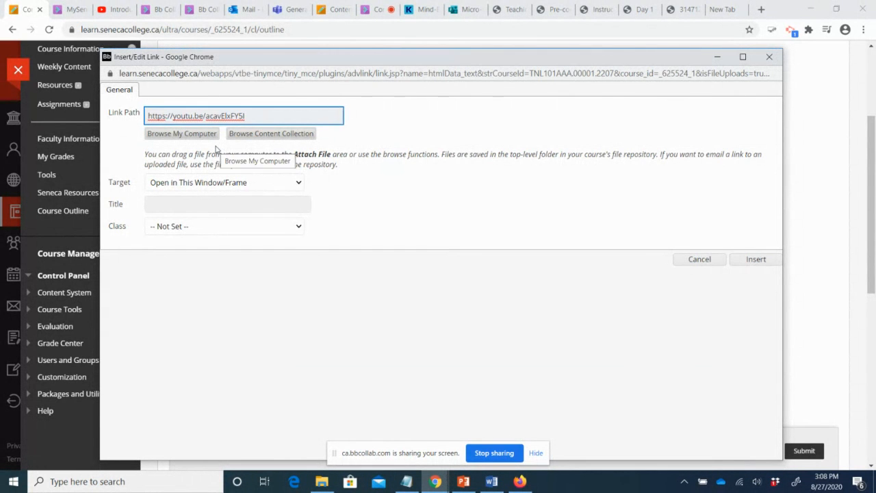
pyautogui.click(203, 184)
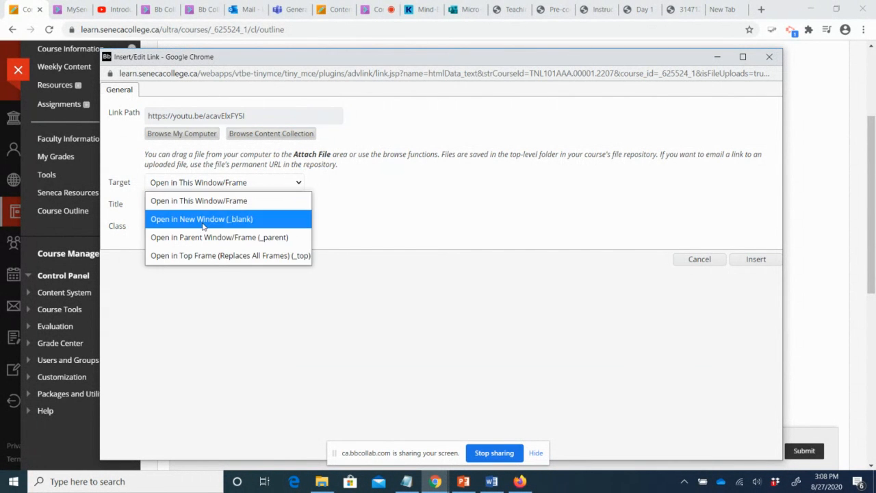
pyautogui.click(205, 217)
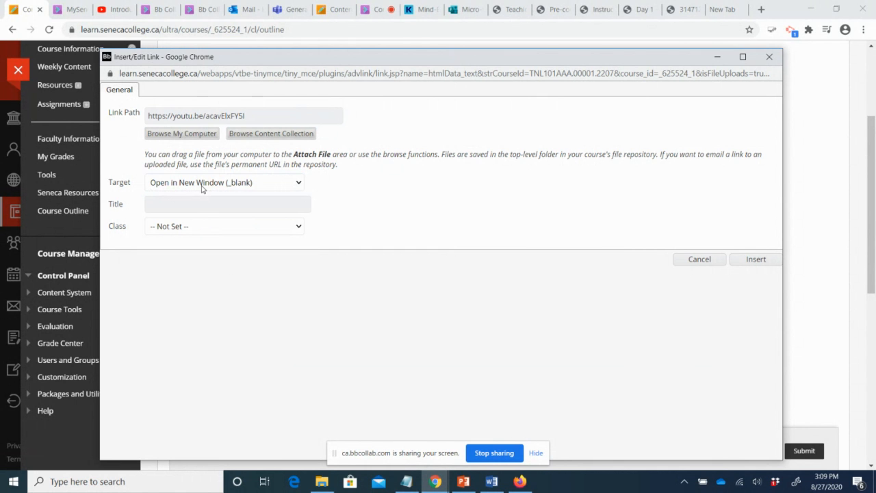
pyautogui.click(744, 259)
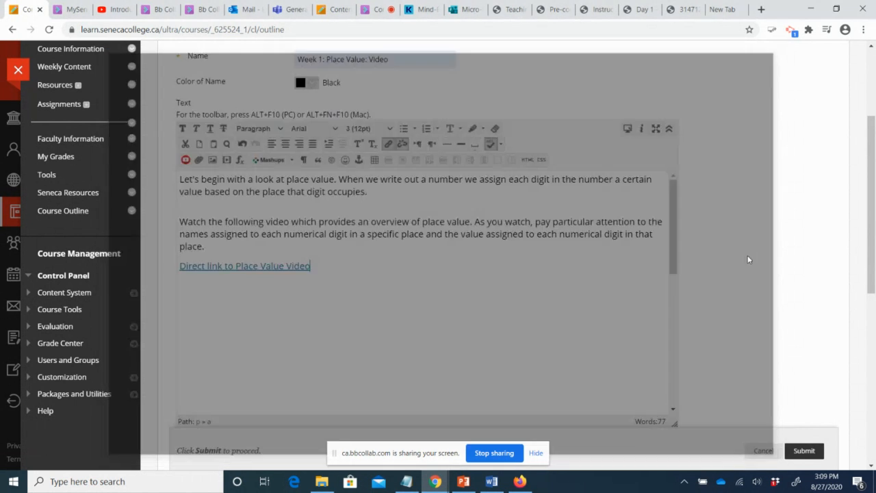
# - Place the cursor below the video link and copy the iframe embed code for the YouTube video acavElxFY5I from the Notepad file
pyautogui.click(221, 291)
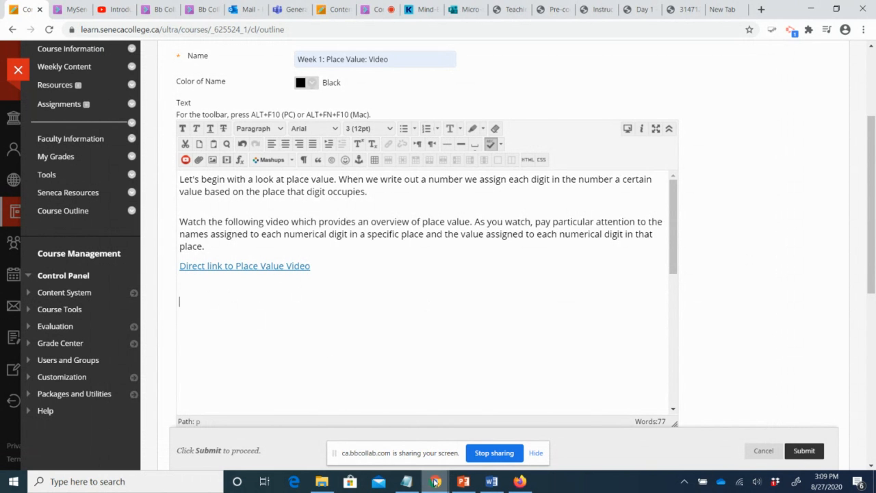
pyautogui.click(407, 481)
pyautogui.scroll(-2, 371, 286)
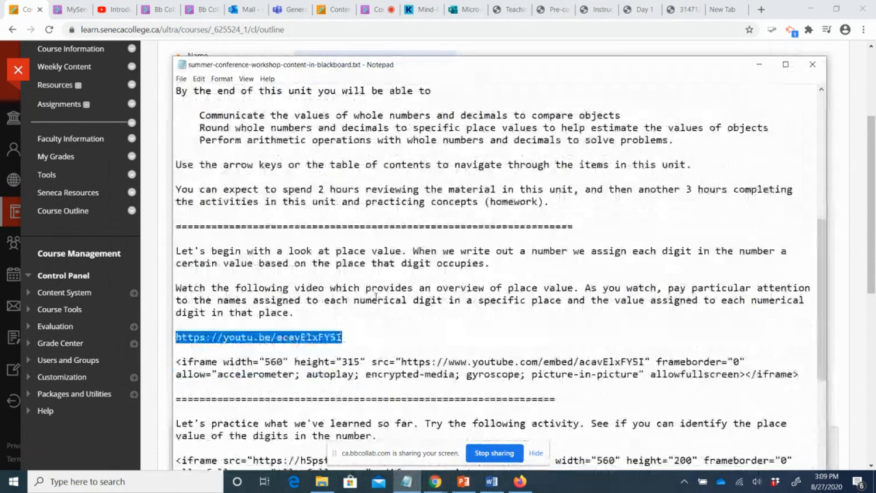
pyautogui.moveTo(177, 326); pyautogui.dragTo(223, 325)
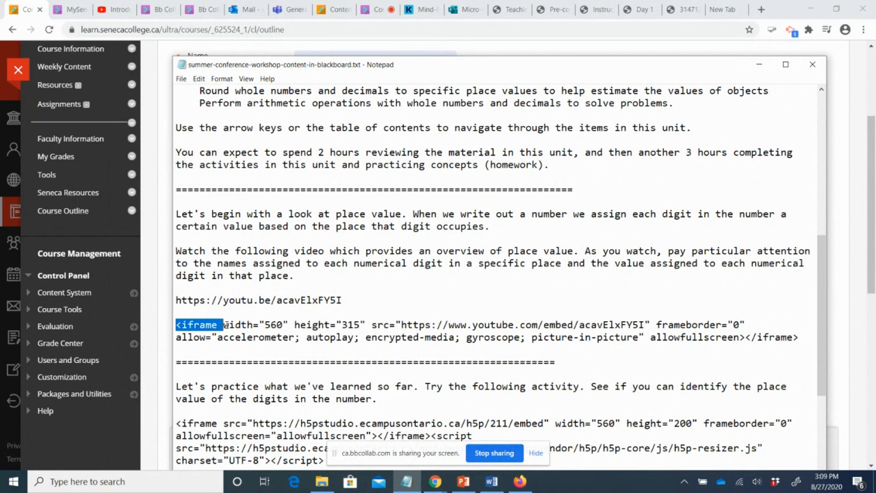
pyautogui.moveTo(224, 326); pyautogui.dragTo(793, 345)
pyautogui.hotkey('ctrl', 'c')
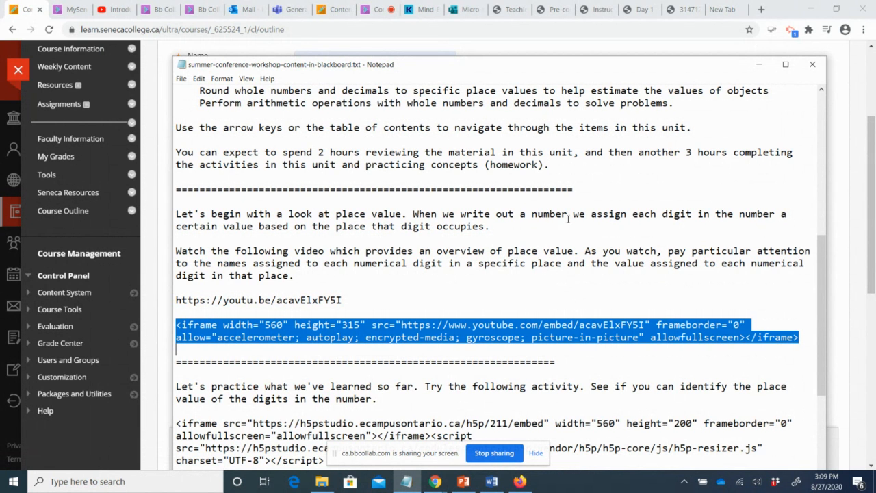
pyautogui.click(755, 68)
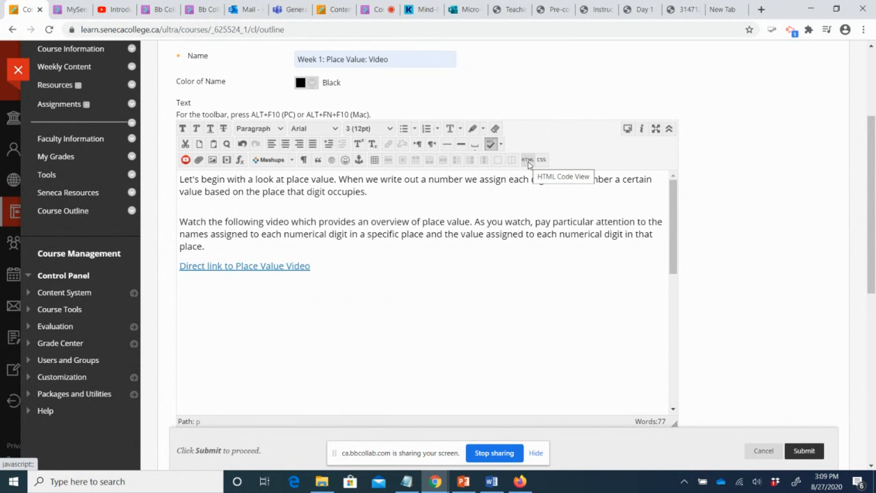
# - Paste the copied iframe code at the end of the item's HTML code, update it, and delete one blank line above the embedded video
pyautogui.click(529, 161)
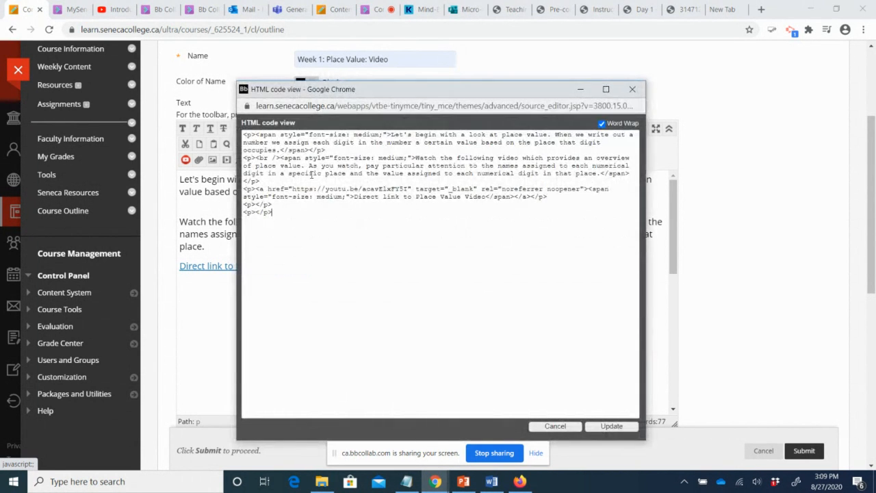
pyautogui.click(277, 218)
pyautogui.press('Return')
pyautogui.hotkey('ctrl', 'v')
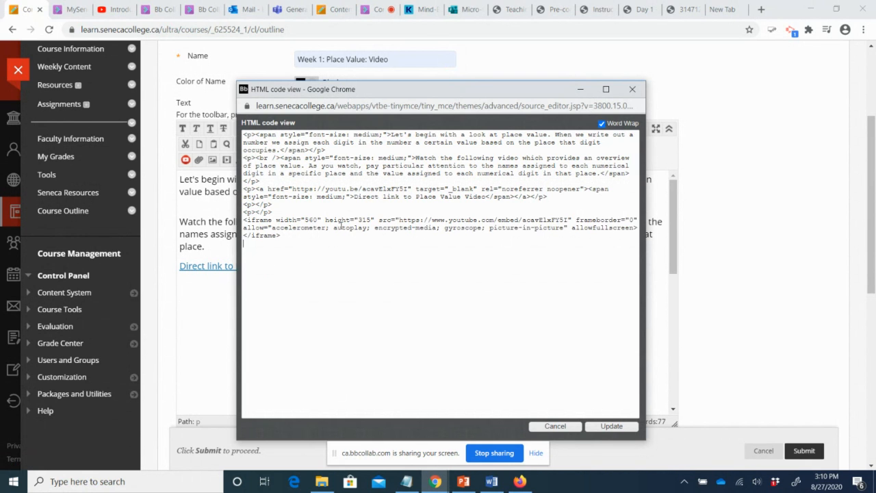
pyautogui.click(610, 426)
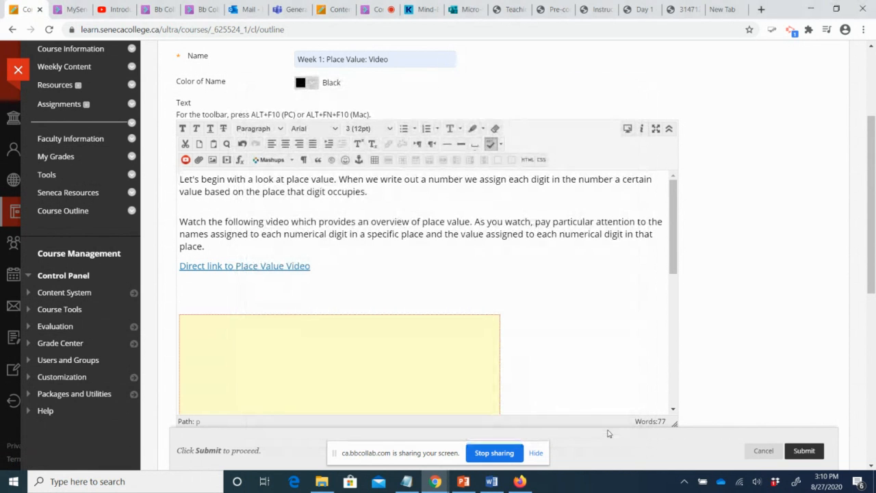
pyautogui.click(203, 301)
pyautogui.press('BackSpace')
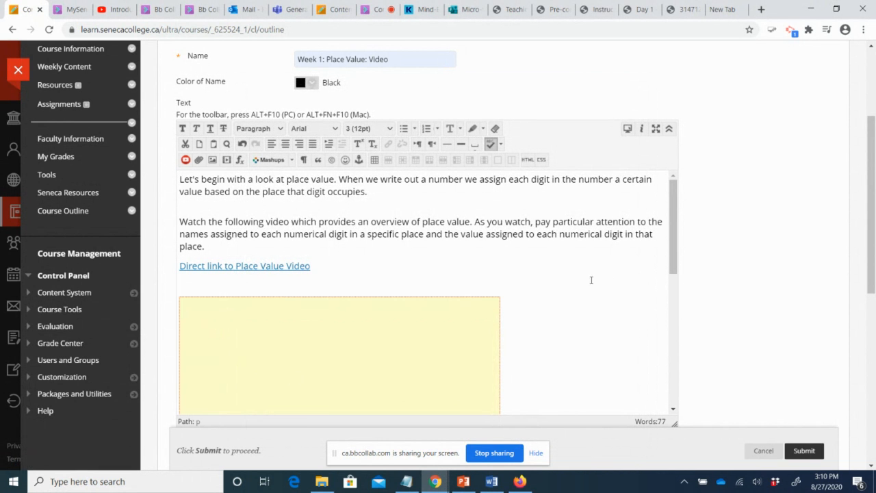
# - Insert a blank line above the first paragraph and glance at the Lesson Plan Block slide in PowerPoint
pyautogui.moveTo(673, 253)
pyautogui.mouseDown()
pyautogui.moveTo(683, 340)
pyautogui.moveTo(675, 248)
pyautogui.mouseUp()
pyautogui.click(180, 181)
pyautogui.press('Return')
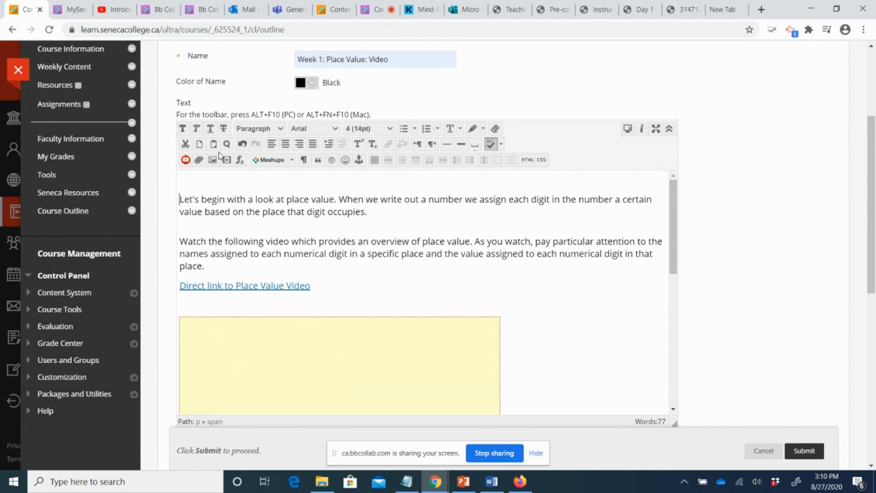
pyautogui.press('Up')
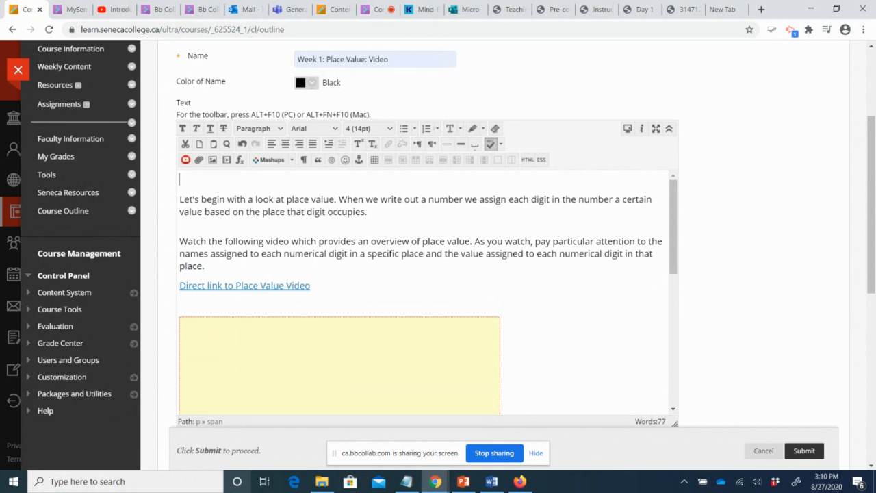
pyautogui.click(459, 484)
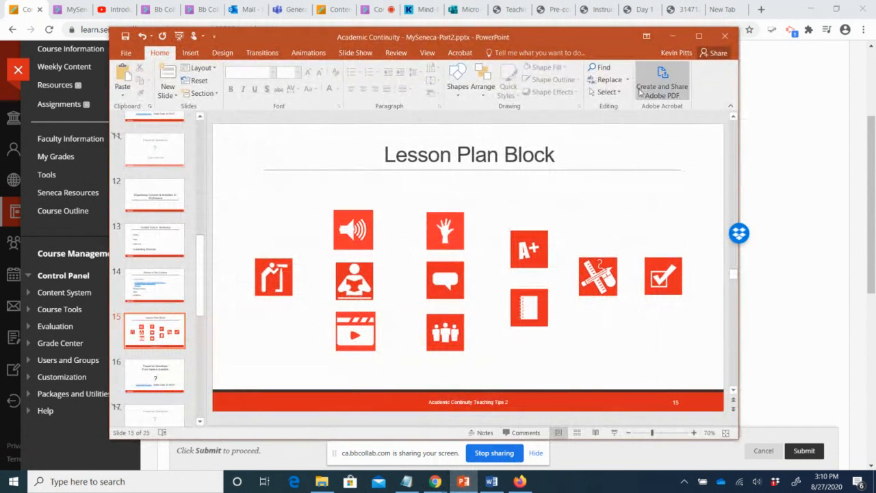
pyautogui.click(673, 36)
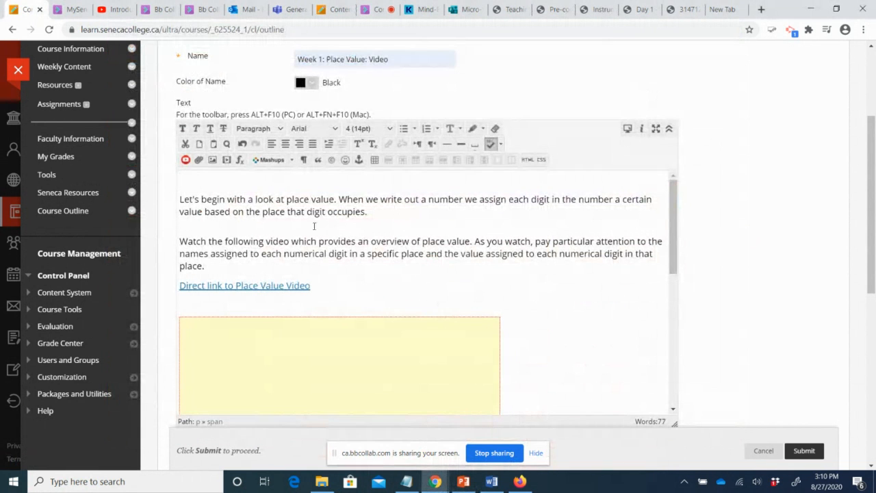
# - Choose the local file video-watch.png as the image for the blank first line of the text
pyautogui.click(213, 160)
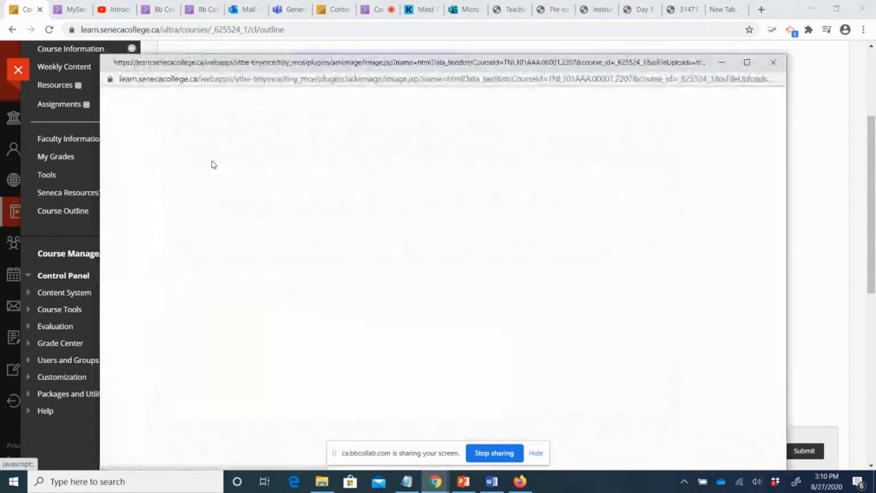
pyautogui.click(153, 127)
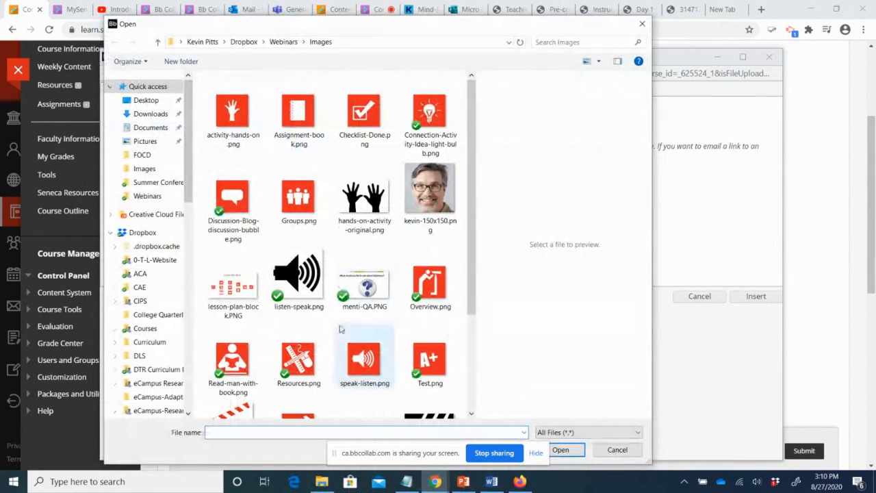
pyautogui.moveTo(467, 239); pyautogui.dragTo(473, 333)
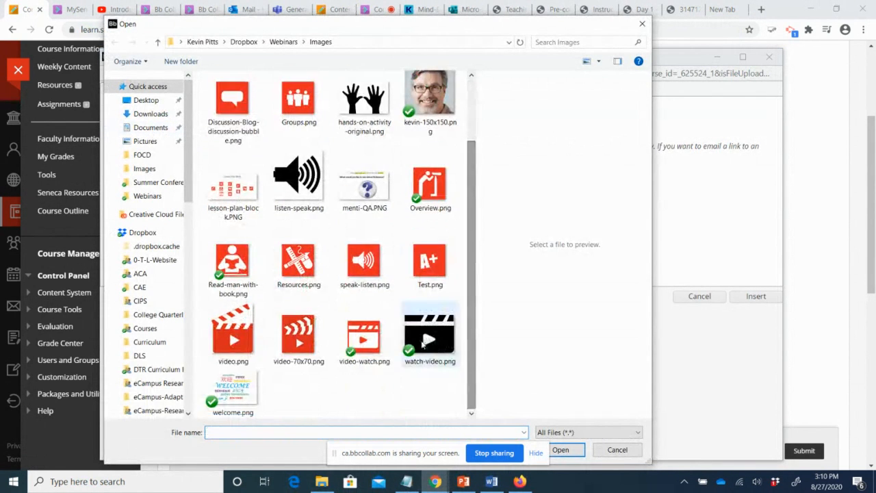
pyautogui.click(365, 336)
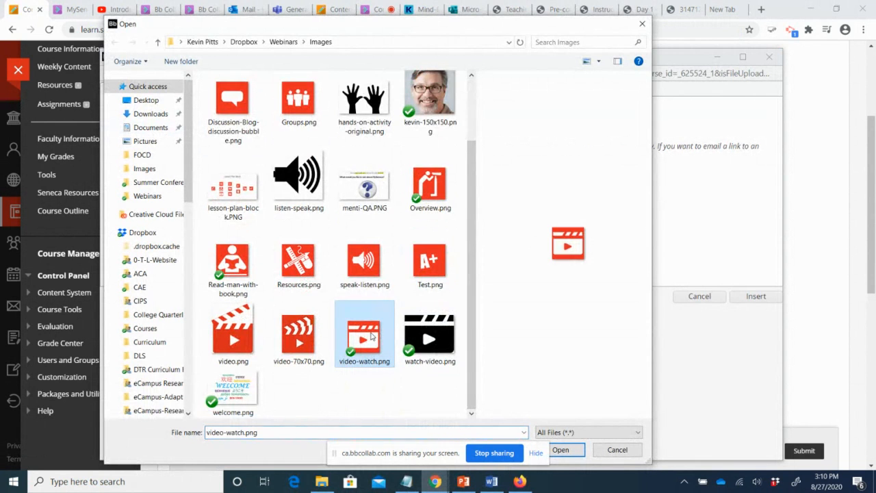
pyautogui.click(561, 450)
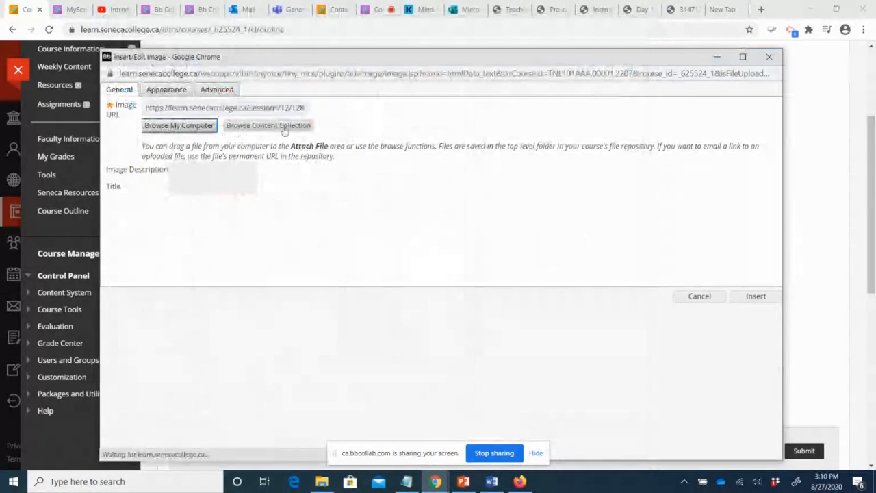
# - Set the image description to "Icon of a play button" and insert the image
pyautogui.click(171, 91)
pyautogui.click(120, 93)
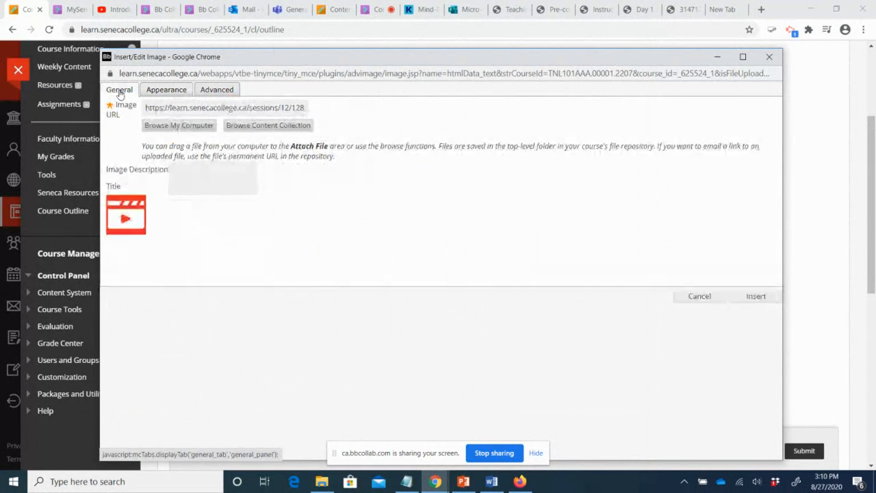
pyautogui.click(181, 170)
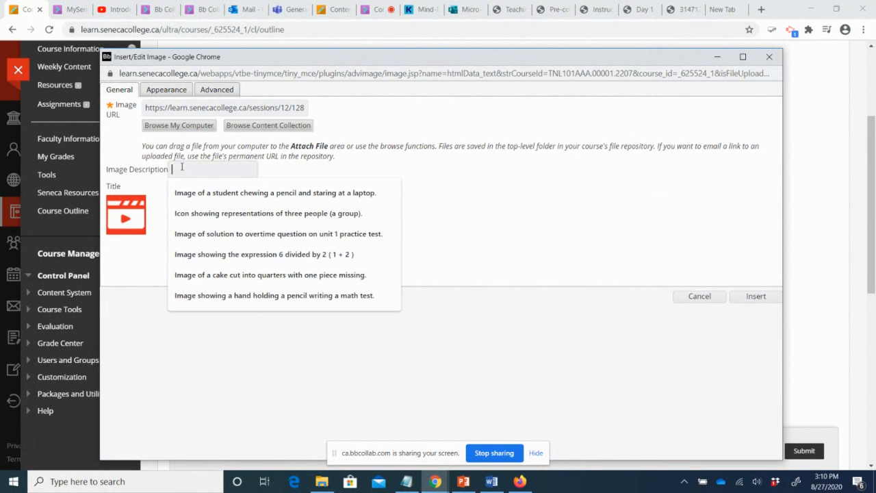
pyautogui.write('Icon')
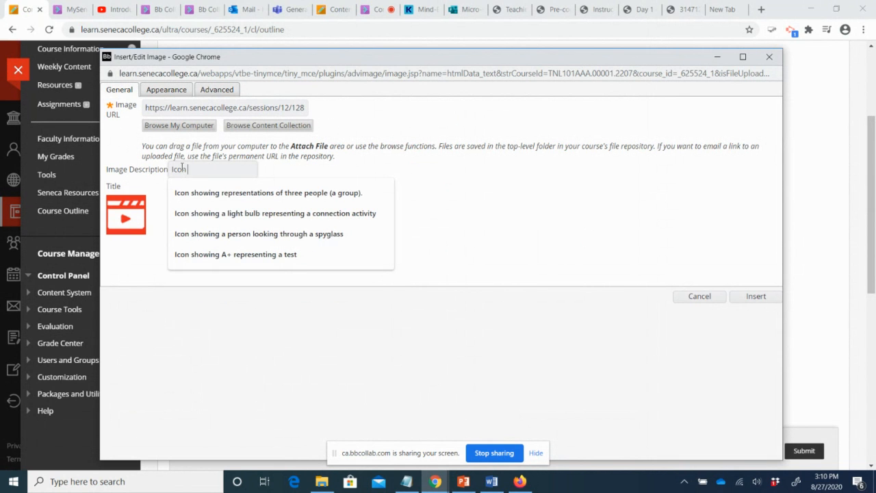
pyautogui.write(' c')
pyautogui.write('f a pla')
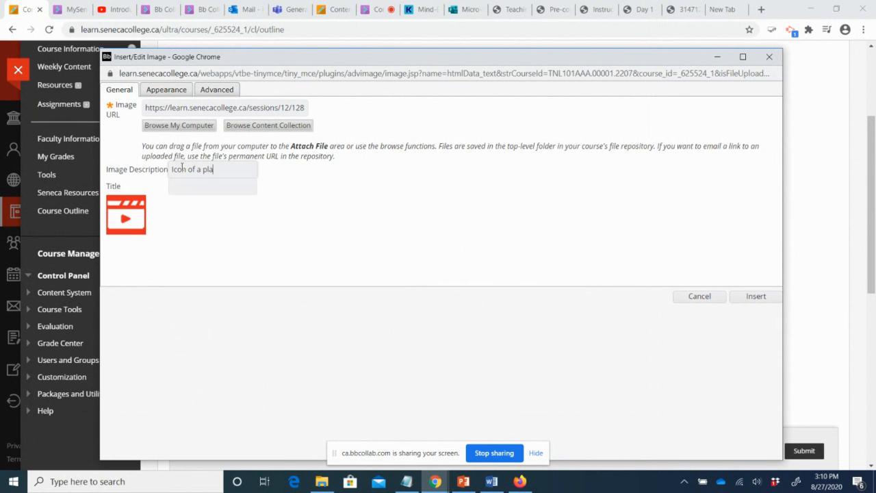
pyautogui.write('y button')
pyautogui.click(746, 291)
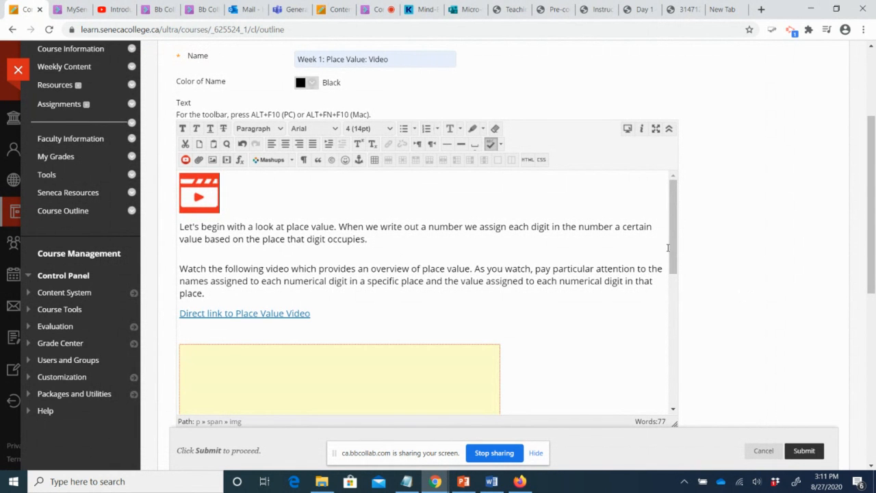
# - Submit the Week 1: Place Value: Video item, review it in the module, and dismiss the success message
pyautogui.click(799, 455)
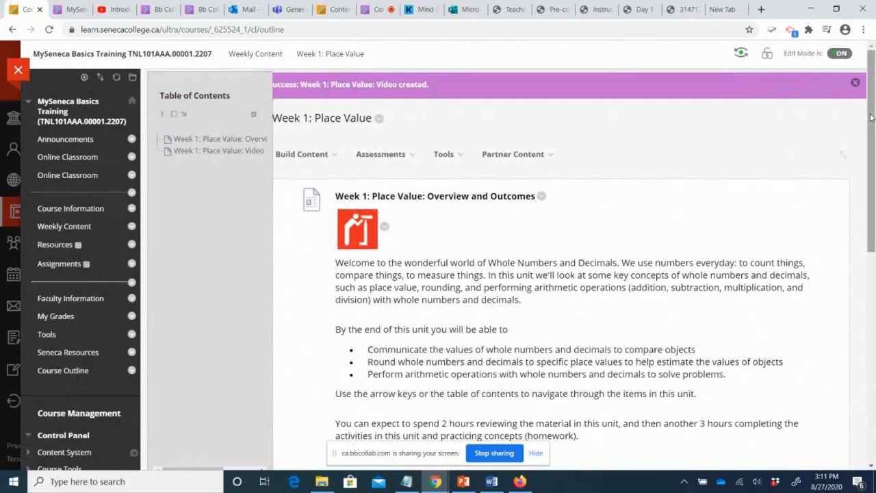
pyautogui.moveTo(873, 120); pyautogui.dragTo(874, 334)
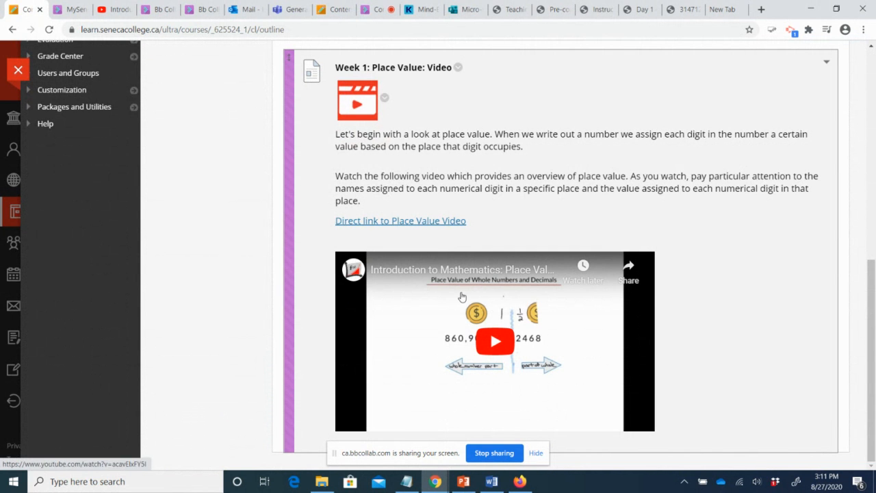
pyautogui.scroll(10, 868, 321)
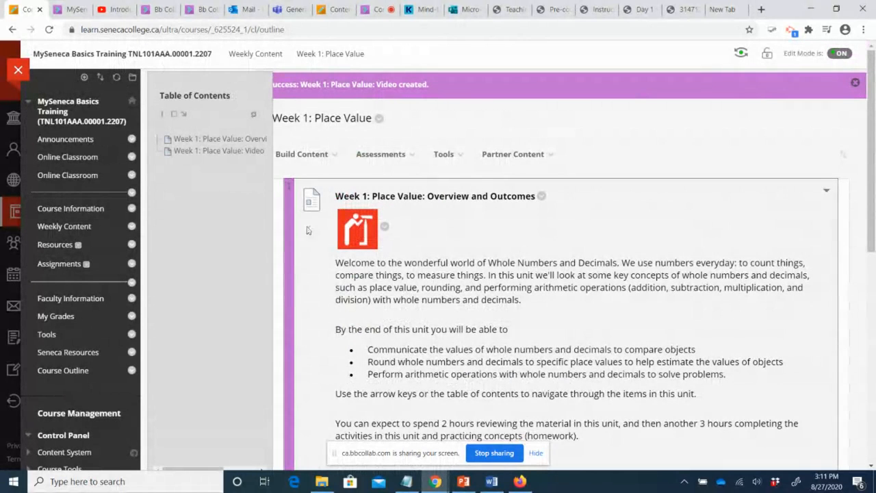
pyautogui.click(857, 83)
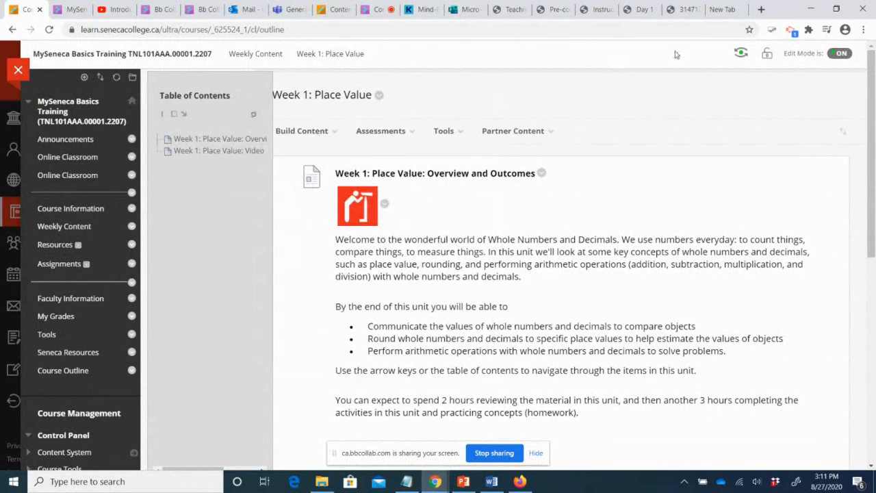
# - Enter student preview and view the Video and the Overview and Outcomes pages of the Week 1: Place Value module
pyautogui.click(741, 53)
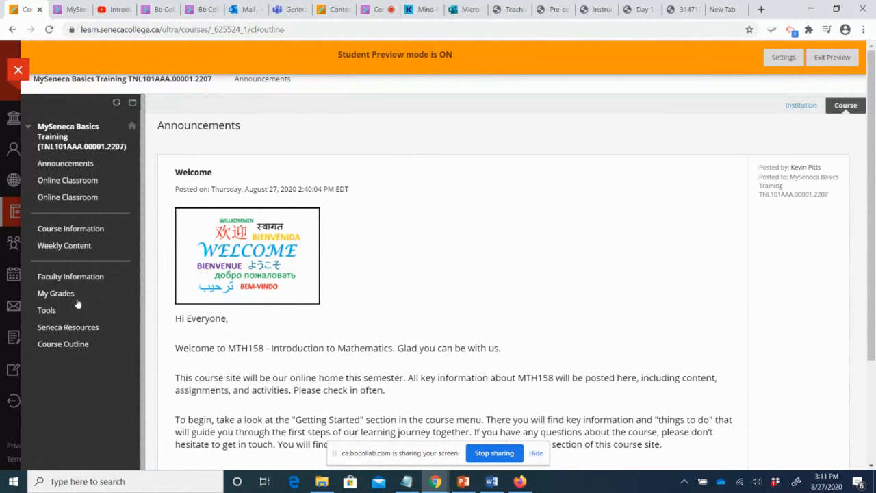
pyautogui.click(66, 247)
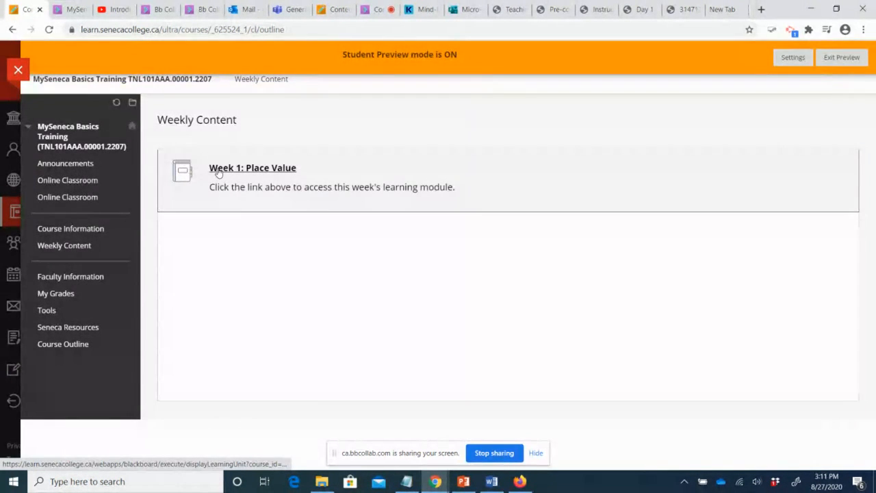
pyautogui.click(217, 171)
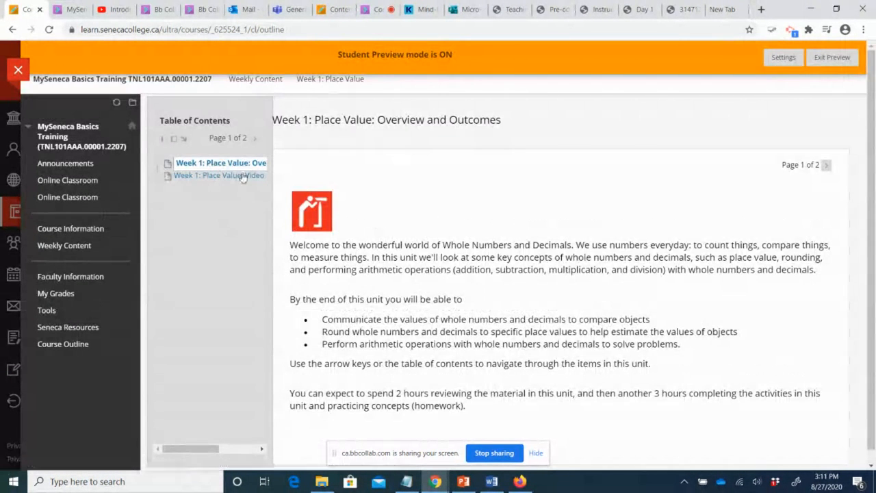
pyautogui.click(203, 176)
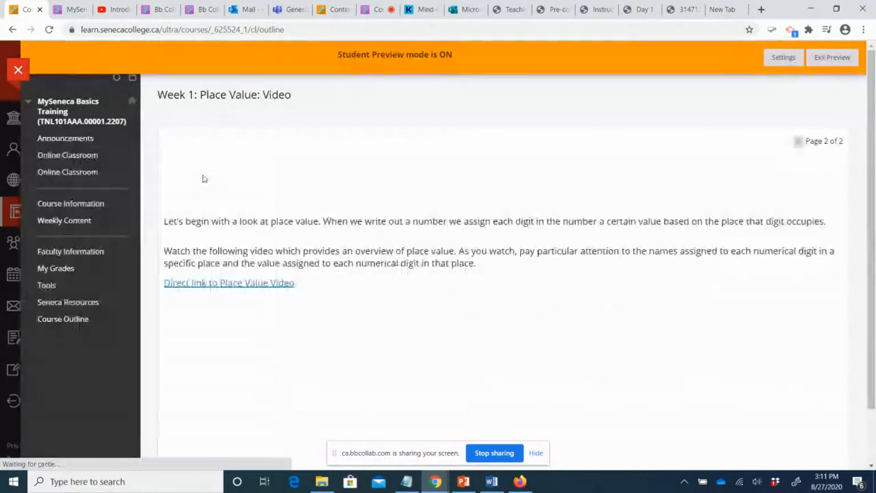
pyautogui.click(204, 164)
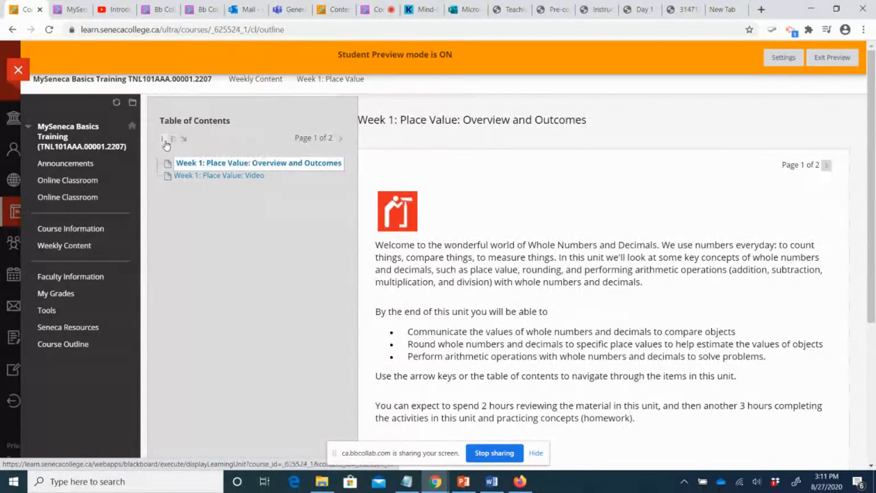
# - Minimize the module's table of contents, move it below the page content, and return it to the side
pyautogui.click(173, 140)
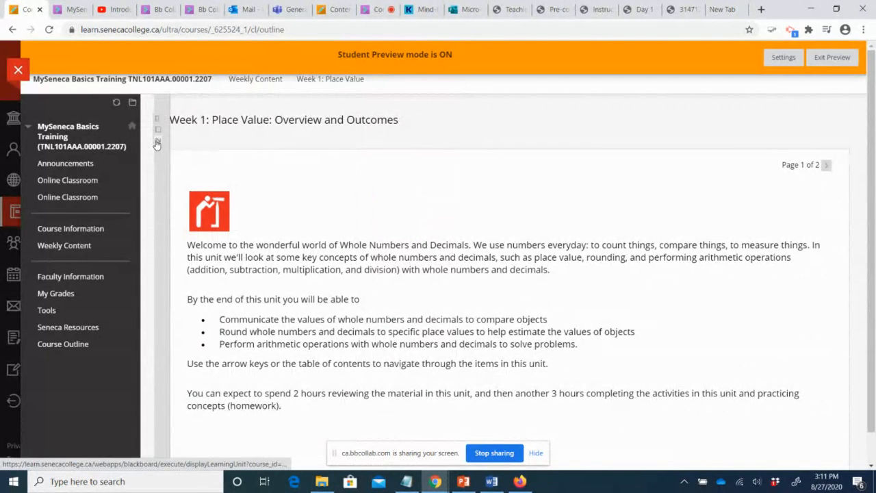
pyautogui.click(157, 144)
pyautogui.scroll(-1, 489, 286)
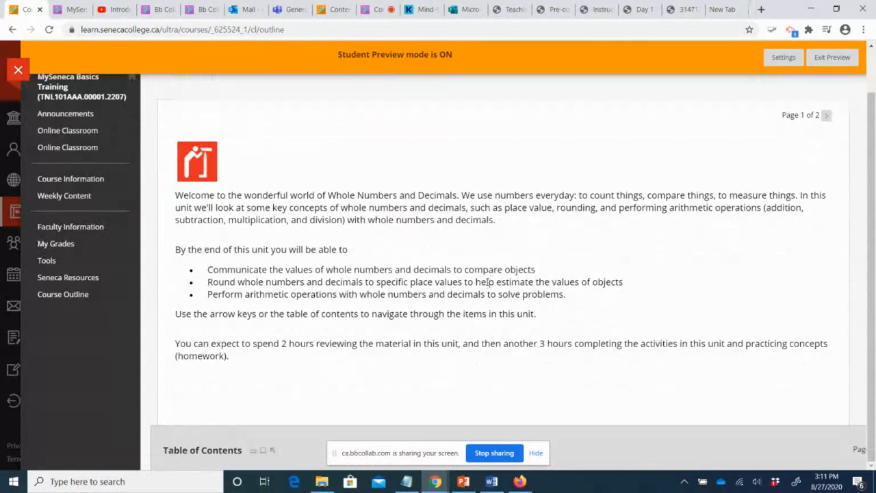
pyautogui.click(271, 452)
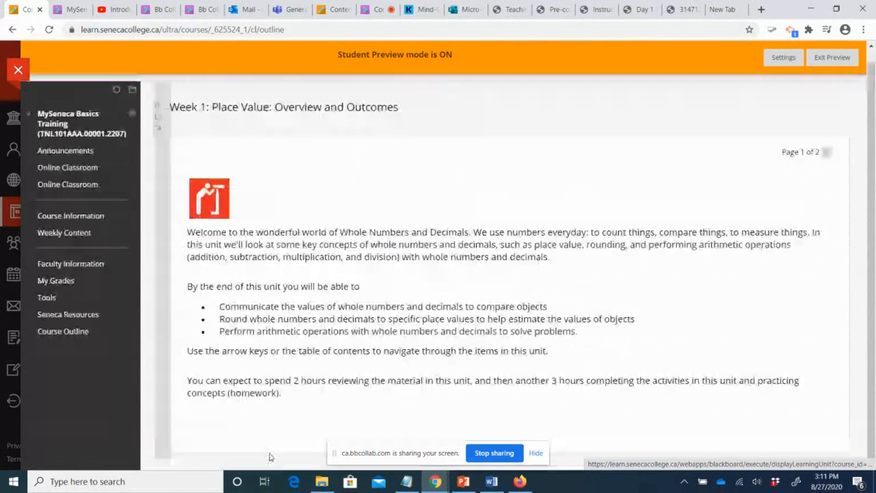
# - Restore the module's table of contents, go to the Week 1: Place Value: Video page, and briefly play and pause its embedded video
pyautogui.click(157, 109)
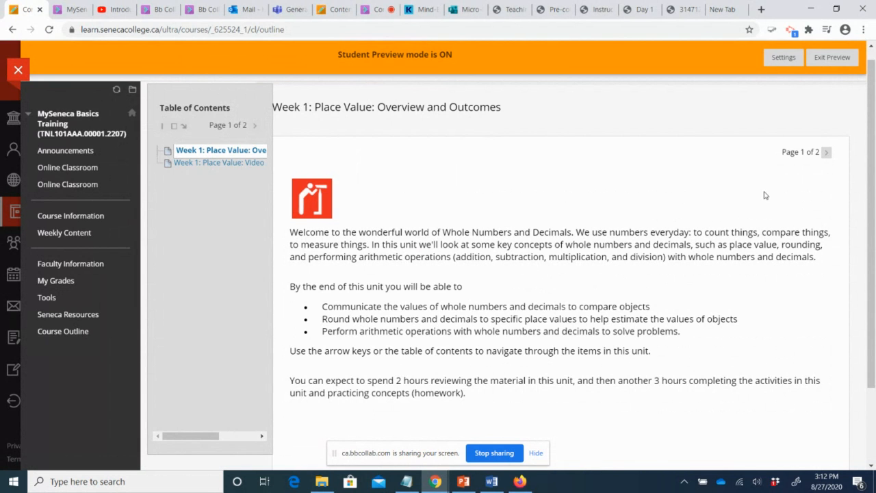
pyautogui.click(828, 153)
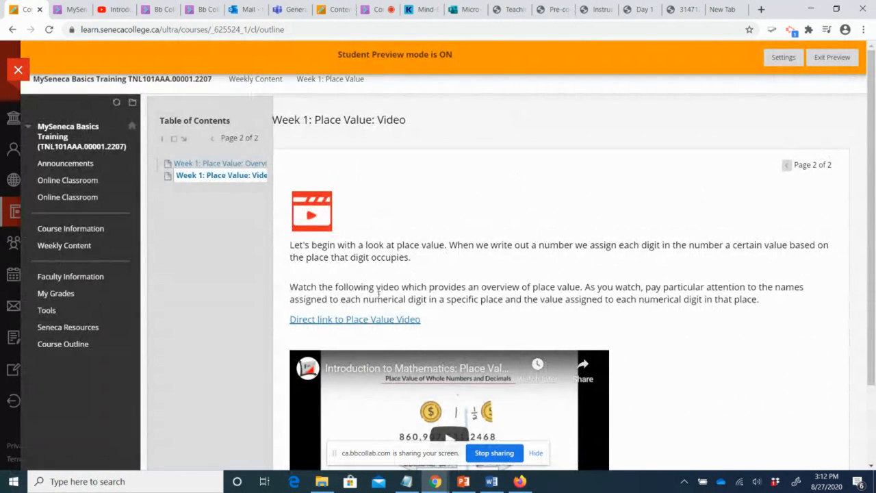
pyautogui.scroll(-1, 659, 288)
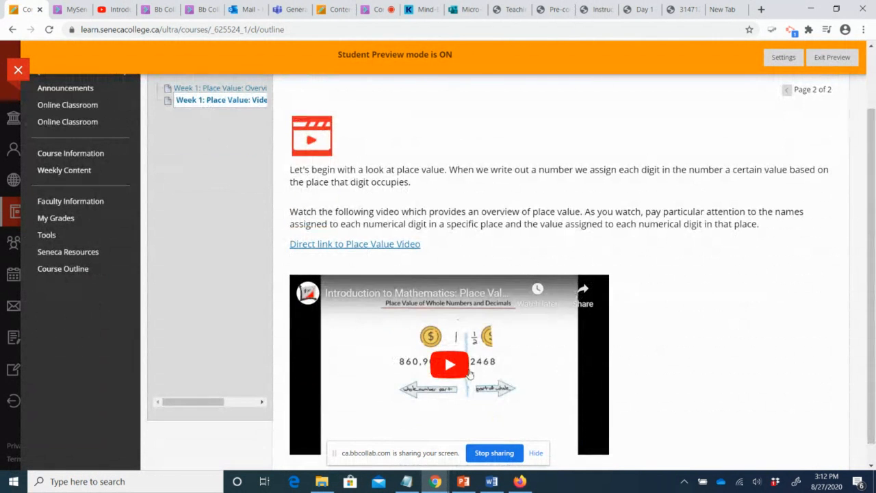
pyautogui.click(459, 370)
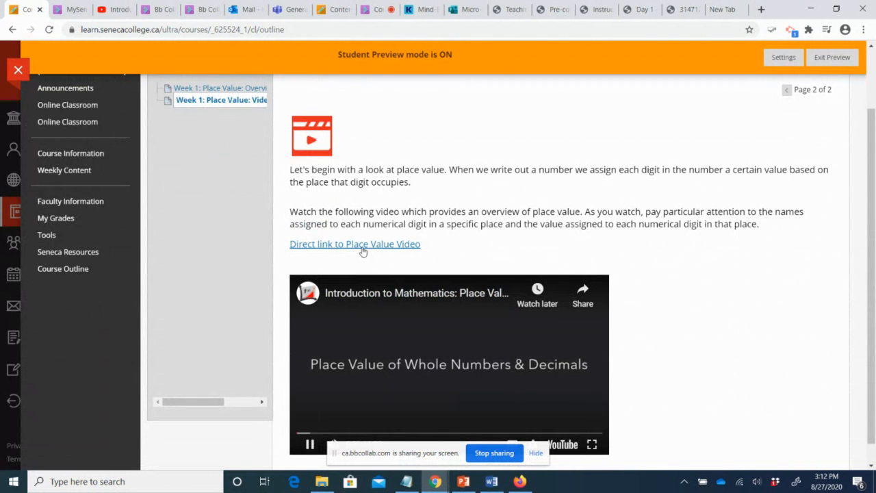
pyautogui.click(311, 443)
pyautogui.scroll(2, 762, 321)
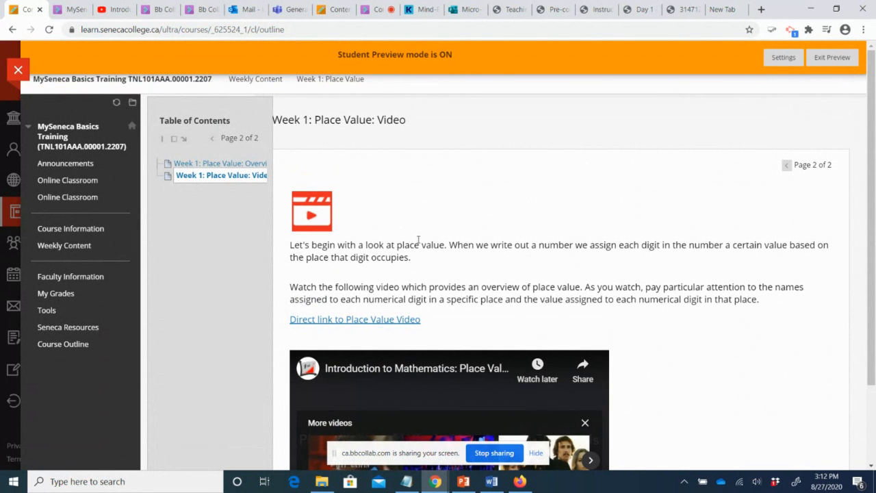
# - Exit student preview keeping the preview user and all data, and reopen the Week 1: Place Value module in Weekly Content
pyautogui.click(827, 61)
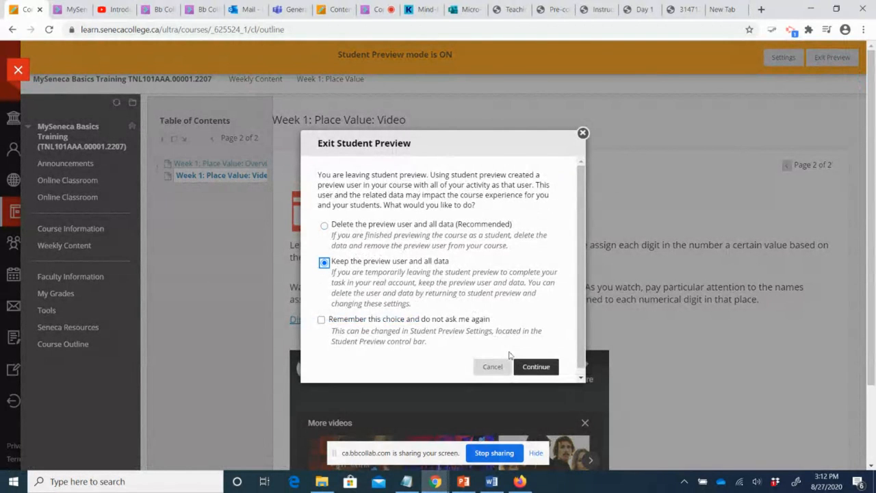
pyautogui.click(536, 367)
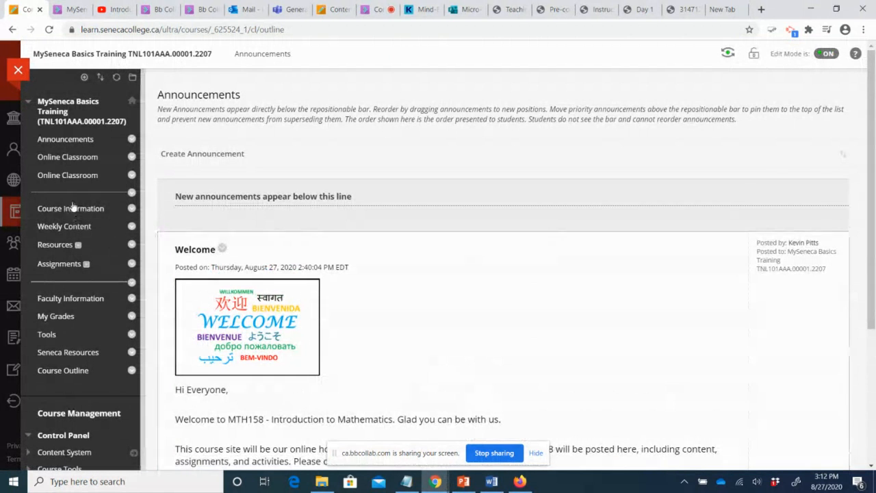
pyautogui.click(65, 226)
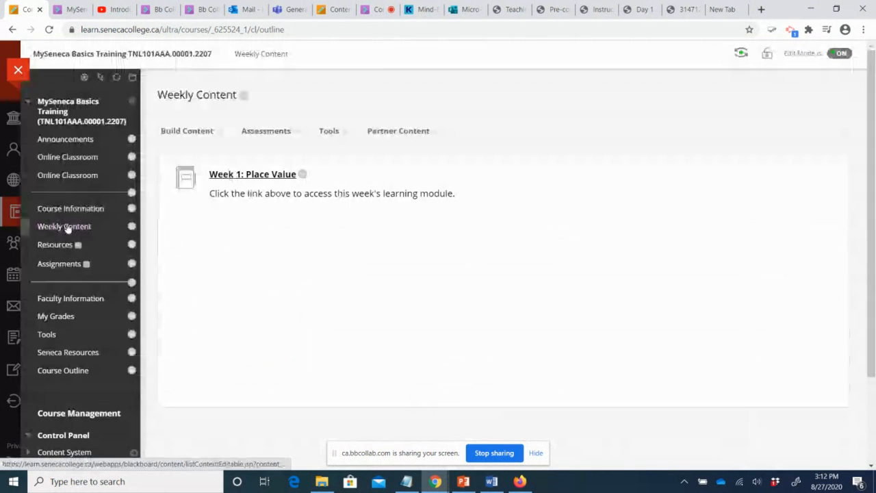
pyautogui.click(231, 181)
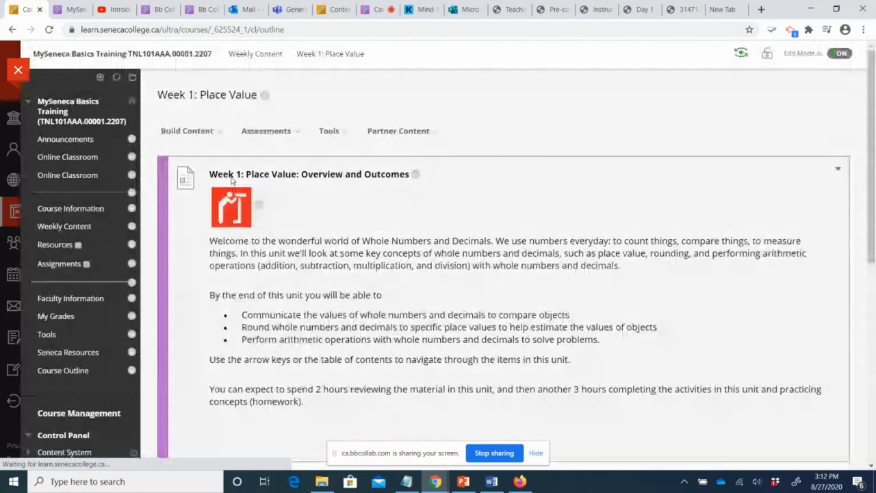
# - Switch to PowerPoint to view the Lesson Plan Block slide, minimize it, and close the MySeneca Basics Training course
pyautogui.click(464, 481)
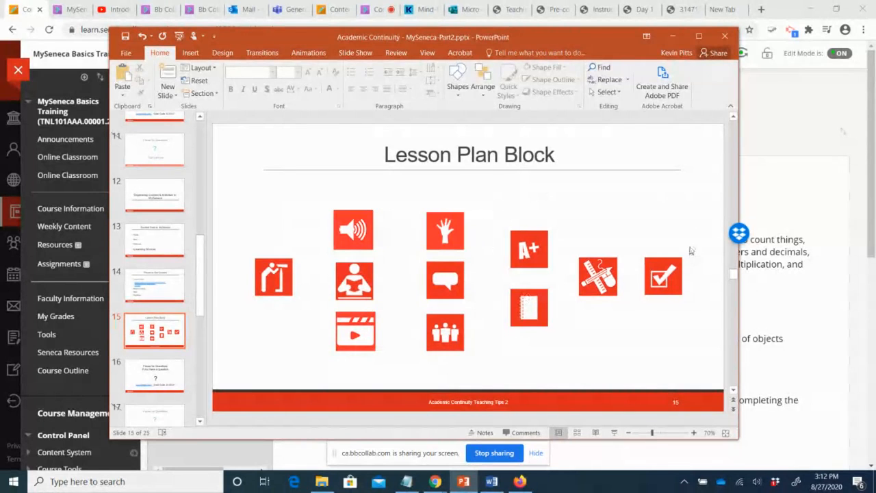
pyautogui.click(673, 37)
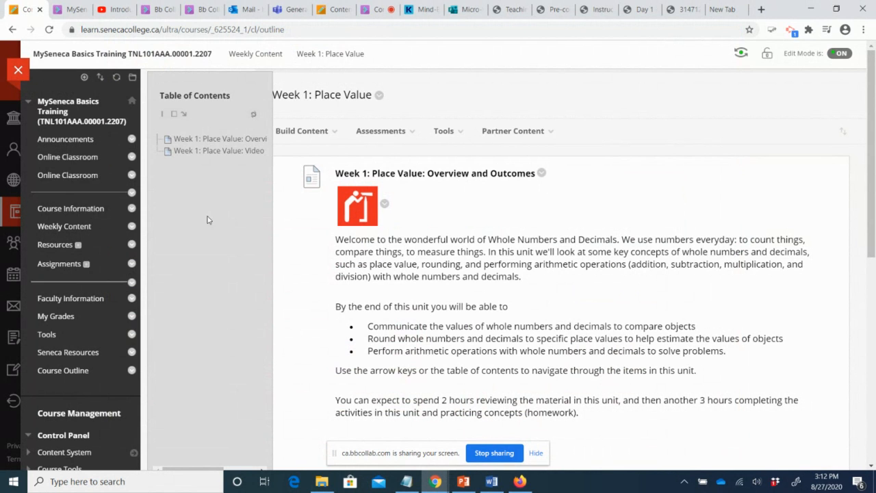
pyautogui.click(19, 70)
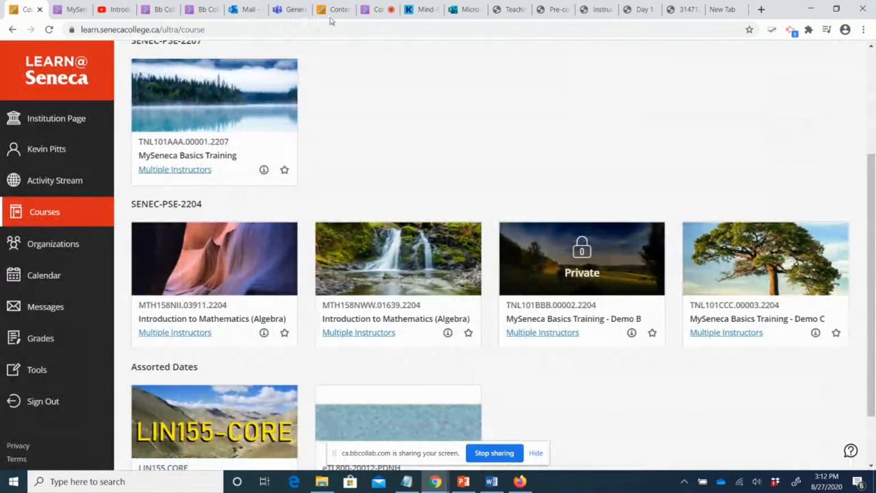
# - Check the Everyone chat in the Collaborate session for messages and return to the Blackboard course list
pyautogui.click(382, 9)
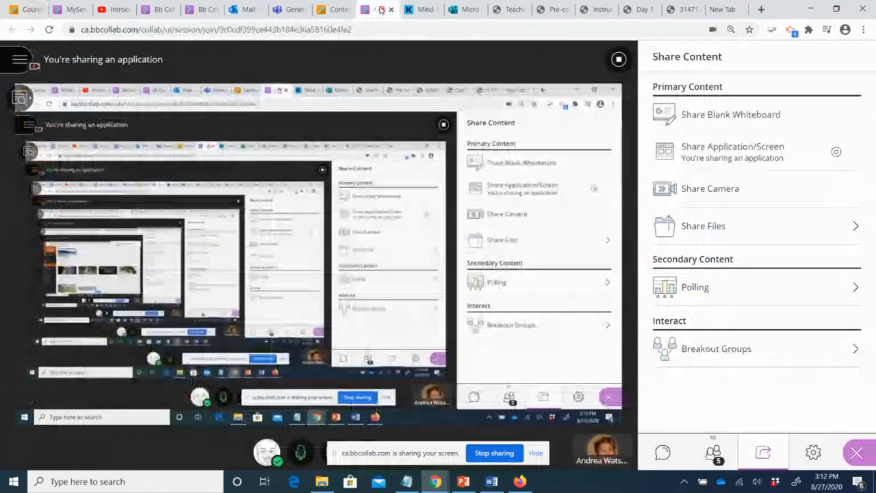
pyautogui.click(663, 453)
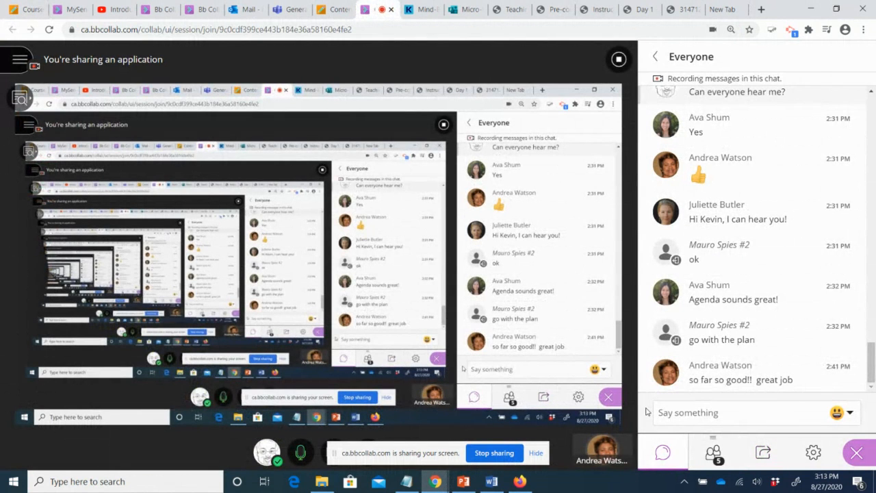
pyautogui.click(27, 10)
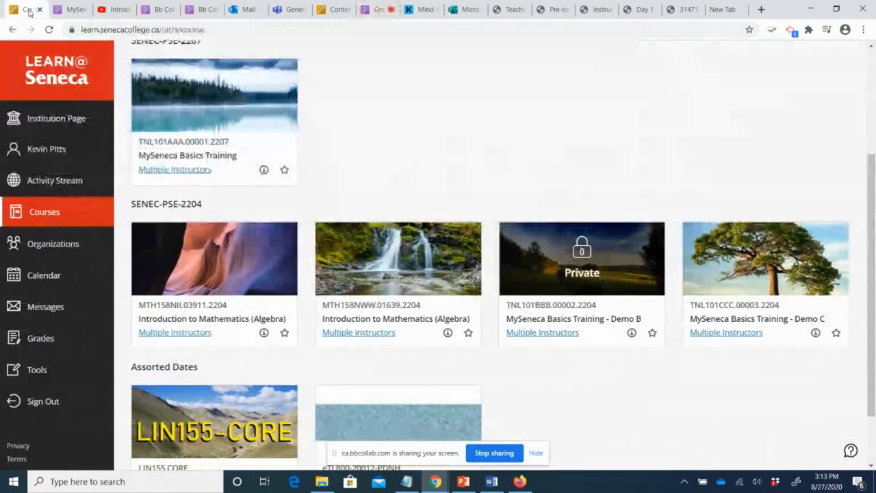
# - Open the Week 1: Unit 1: Whole Numbers and Decimals - Place Value & Rounding module in course MTH158NII.03911.2204
pyautogui.click(197, 317)
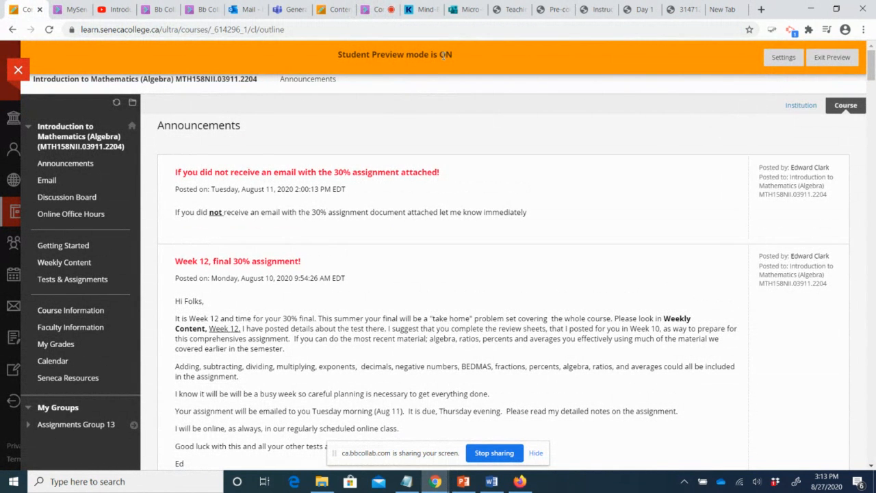
pyautogui.click(59, 262)
pyautogui.moveTo(870, 137); pyautogui.dragTo(872, 431)
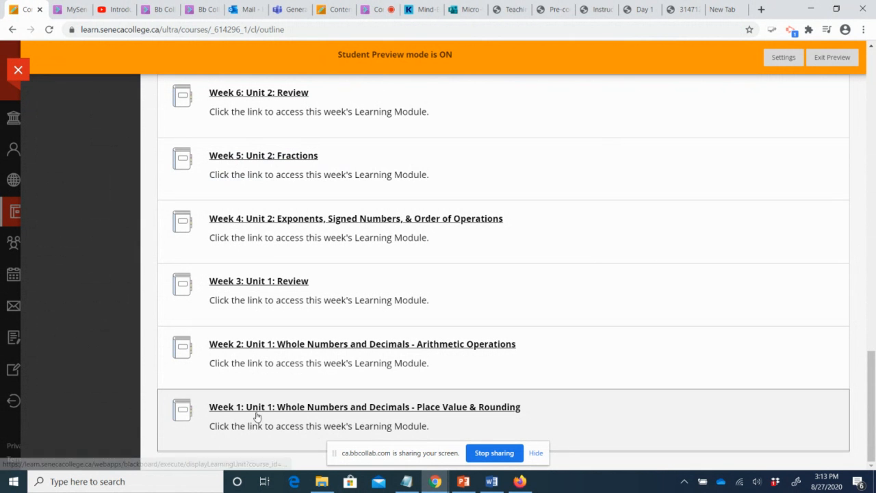
pyautogui.click(259, 408)
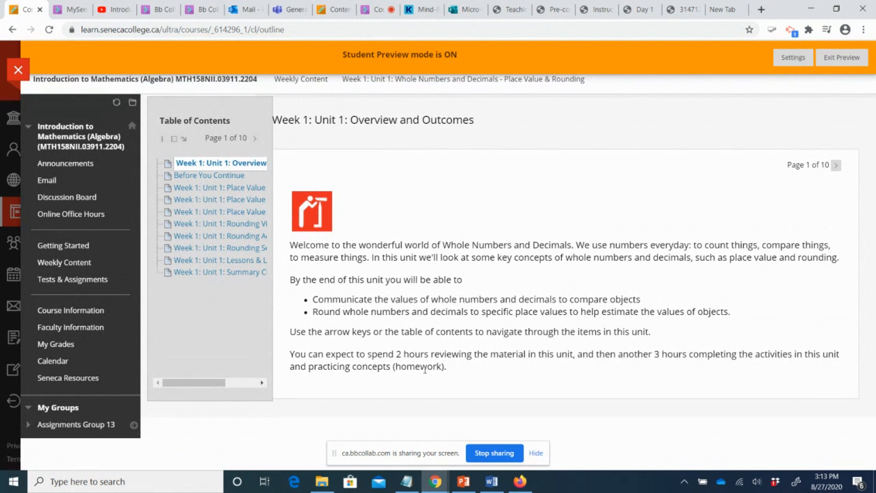
# - Page through the module's Before You Continue, Place Value Video, Place Value Activity and Place Value Self-Quiz pages, examining each one's content
pyautogui.click(835, 165)
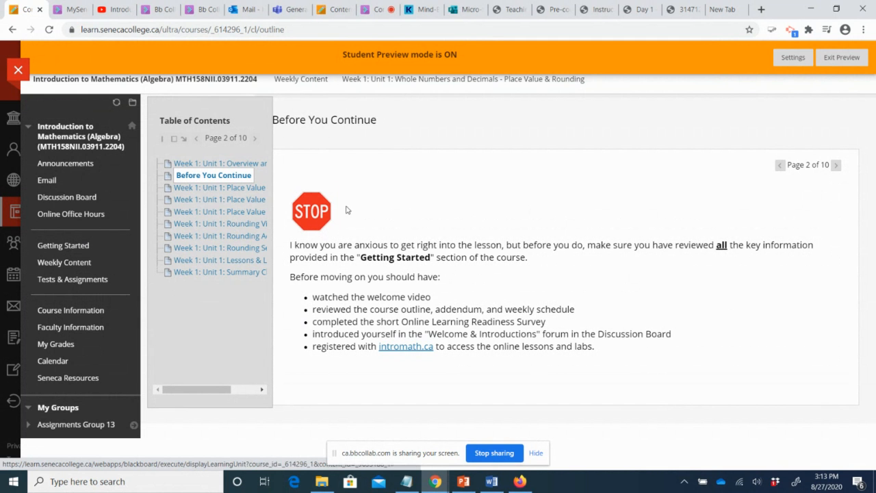
pyautogui.click(836, 164)
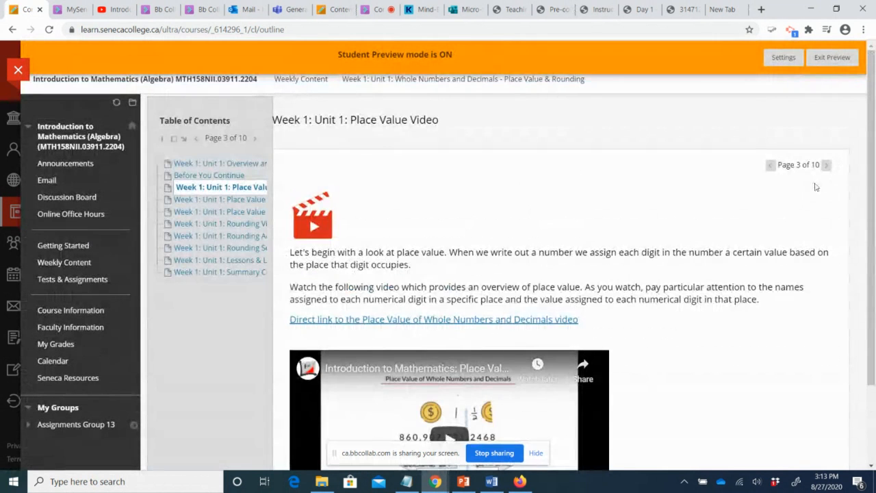
pyautogui.moveTo(871, 184)
pyautogui.mouseDown()
pyautogui.moveTo(872, 263)
pyautogui.moveTo(872, 196)
pyautogui.mouseUp()
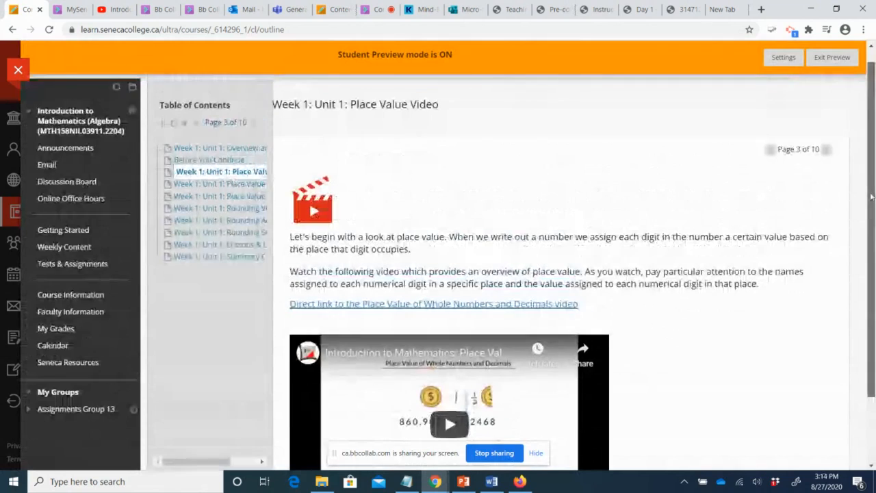
pyautogui.click(827, 152)
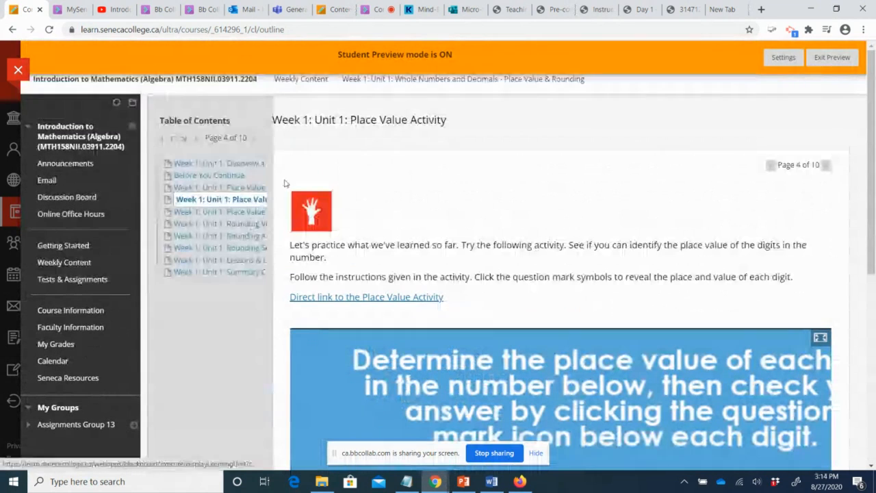
pyautogui.moveTo(872, 196); pyautogui.dragTo(875, 253)
pyautogui.scroll(1, 786, 193)
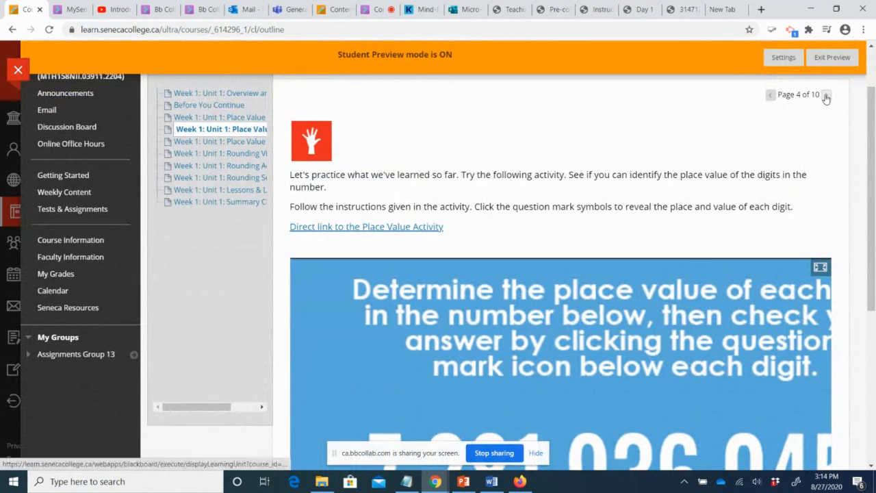
pyautogui.click(826, 94)
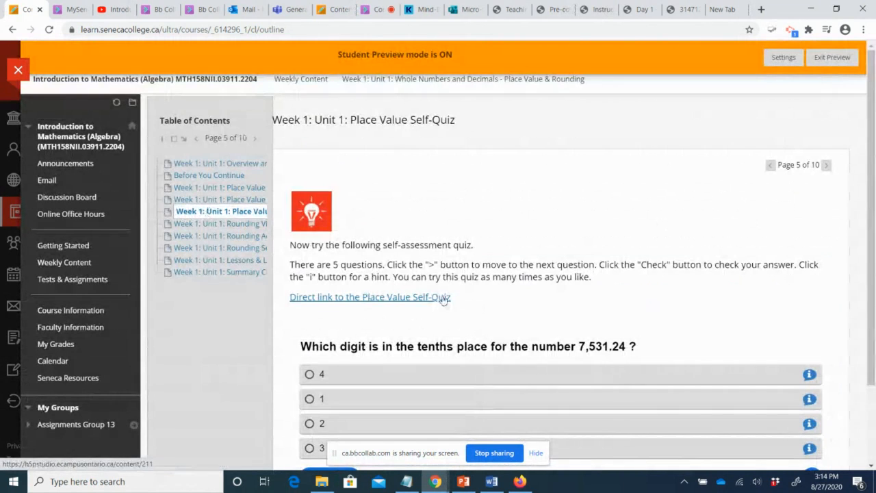
pyautogui.moveTo(871, 150); pyautogui.dragTo(873, 229)
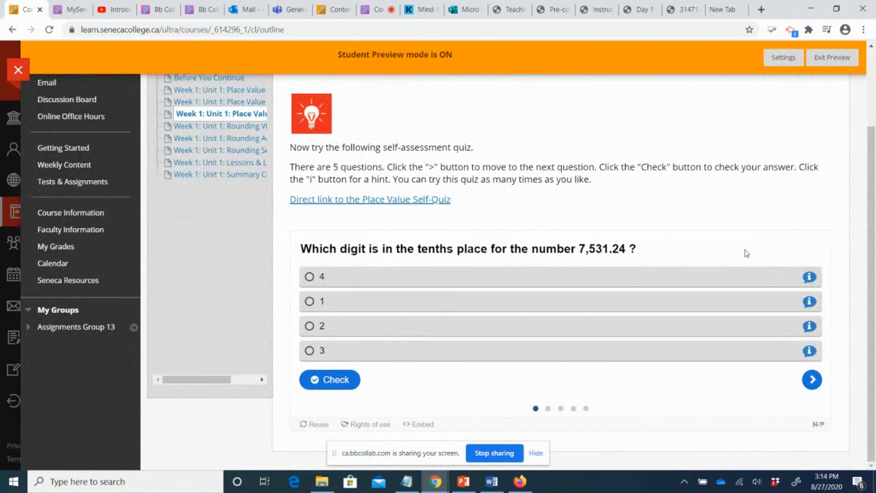
pyautogui.moveTo(871, 226); pyautogui.dragTo(872, 146)
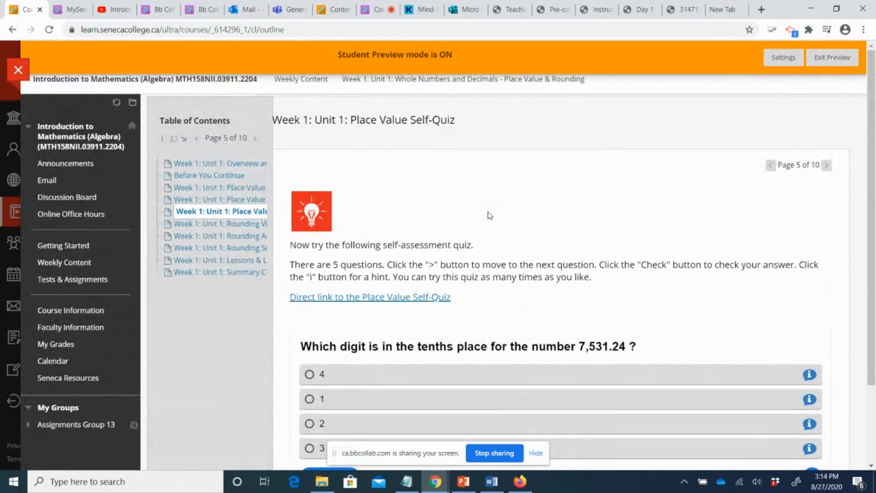
# - View the Week 1: Unit 1: Summary Checklist page, highlighting several checklist items and the closing paragraph about moving on to Week 2
pyautogui.click(231, 272)
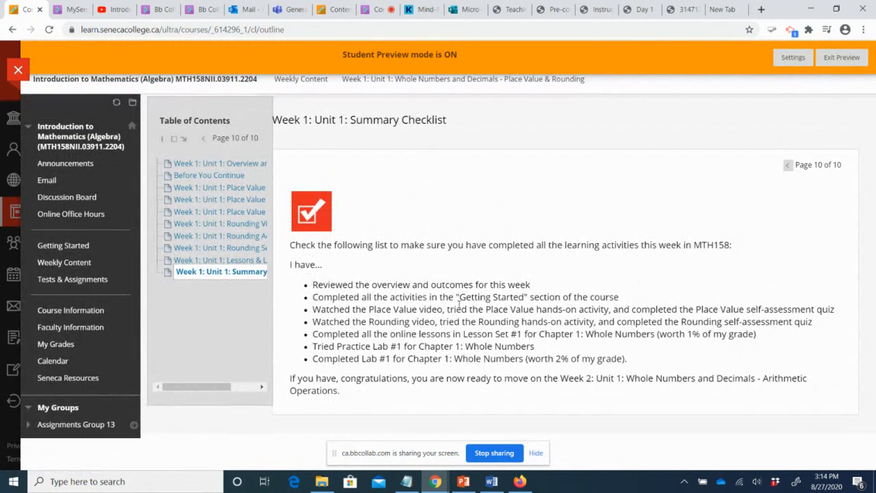
pyautogui.moveTo(318, 284); pyautogui.dragTo(450, 287)
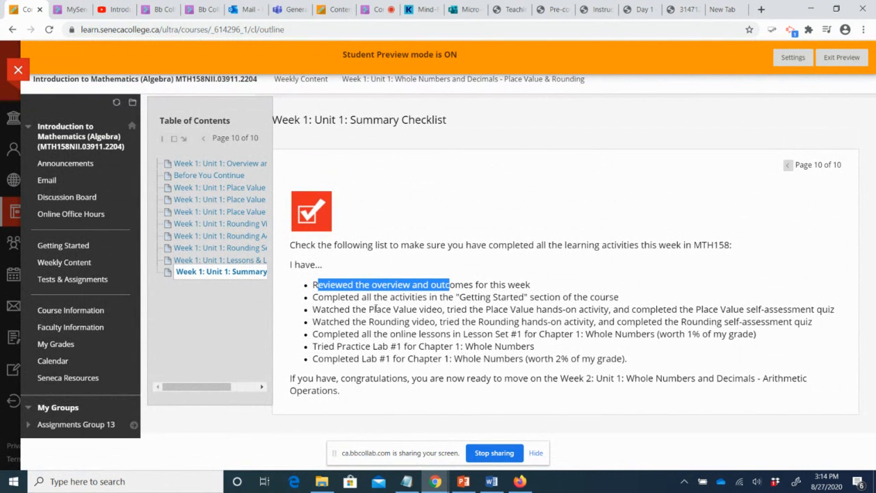
pyautogui.moveTo(339, 309); pyautogui.dragTo(392, 309)
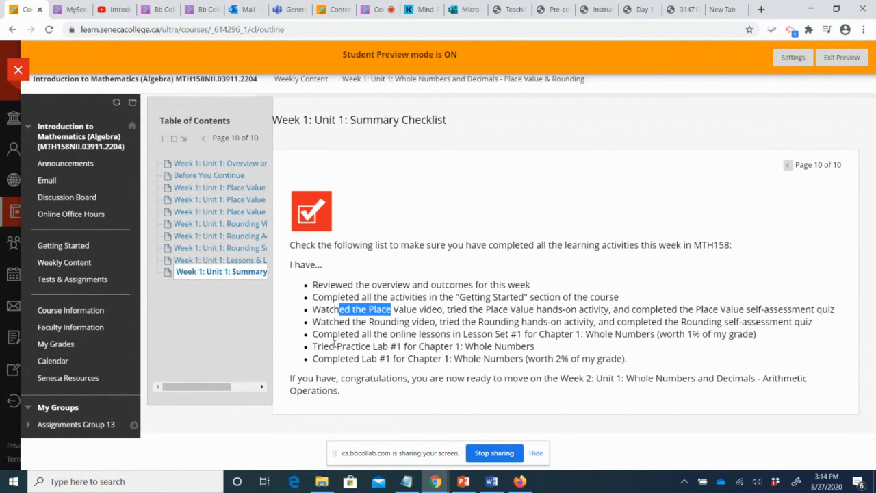
pyautogui.moveTo(332, 334); pyautogui.dragTo(420, 334)
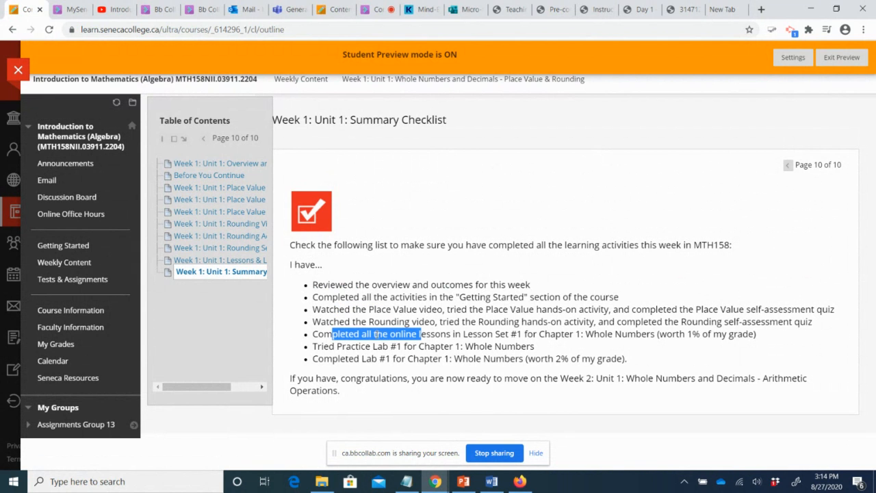
pyautogui.moveTo(290, 382); pyautogui.dragTo(705, 390)
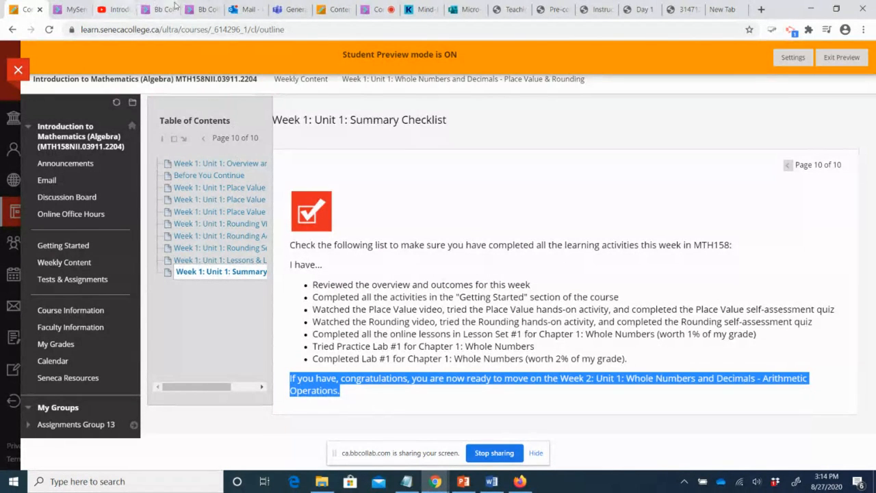
# - Stop sharing the screen with the Collaborate session
pyautogui.click(488, 454)
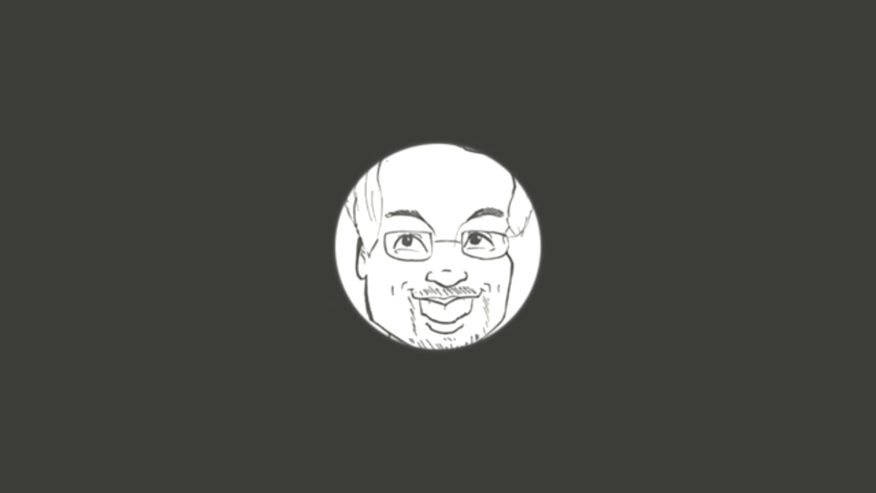